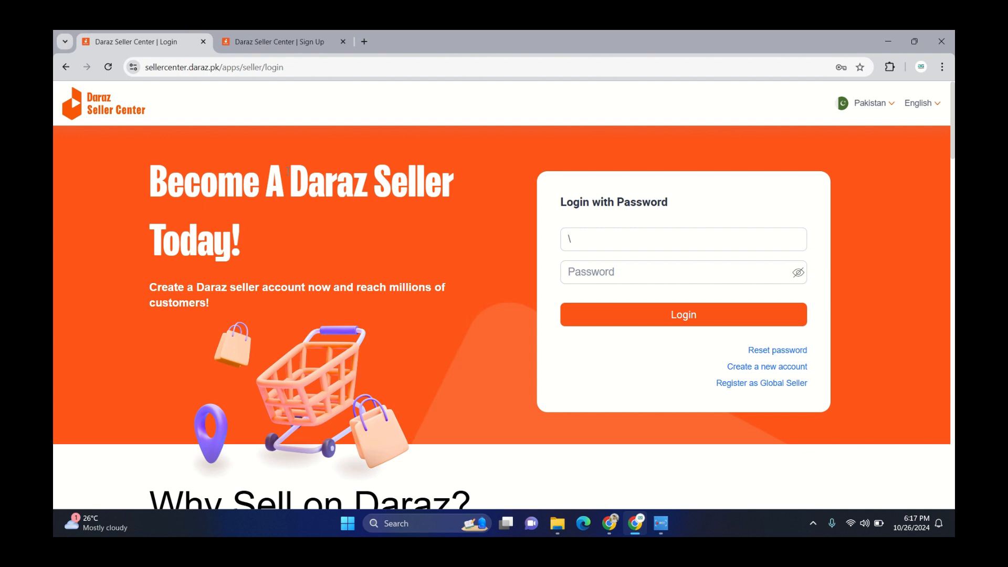
- Open the Daraz shopping homepage in a new tab from the 'dara' suggestion
click(364, 42)
text(daraz)
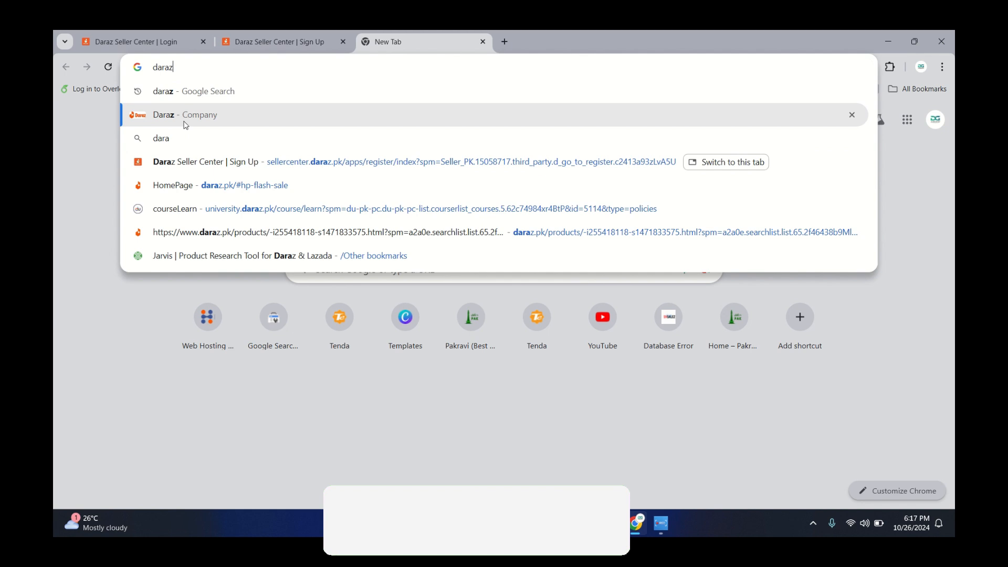
click(187, 122)
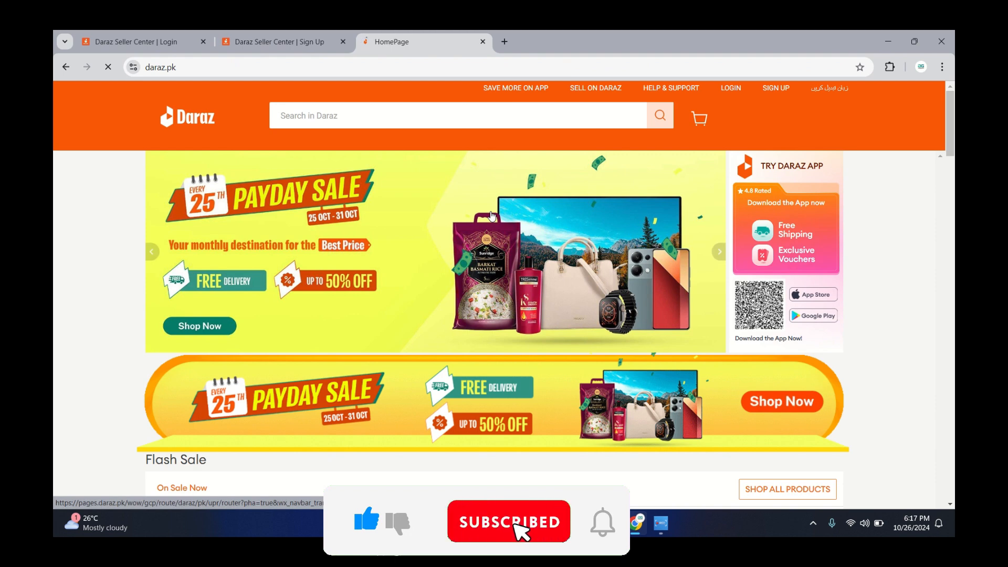
scroll(491, 216, down, 15)
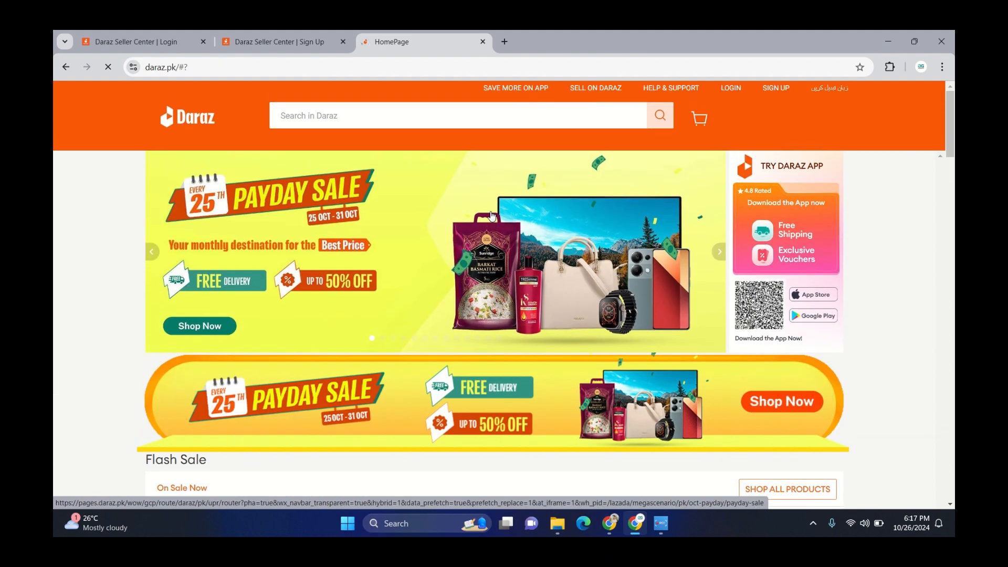
- Glance at the Seller Center login tab, return to the Daraz homepage, and add a blank tab
click(173, 48)
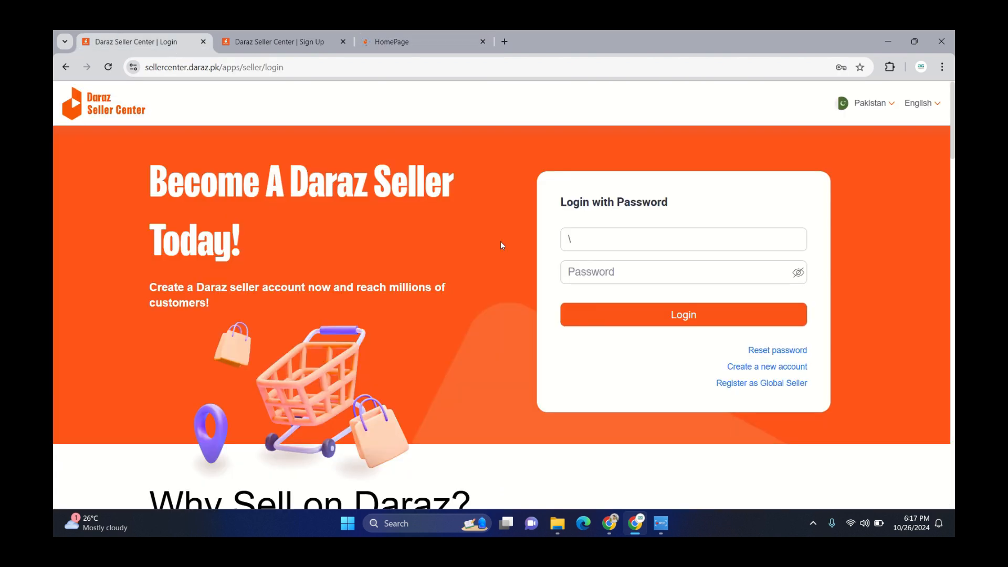
click(415, 41)
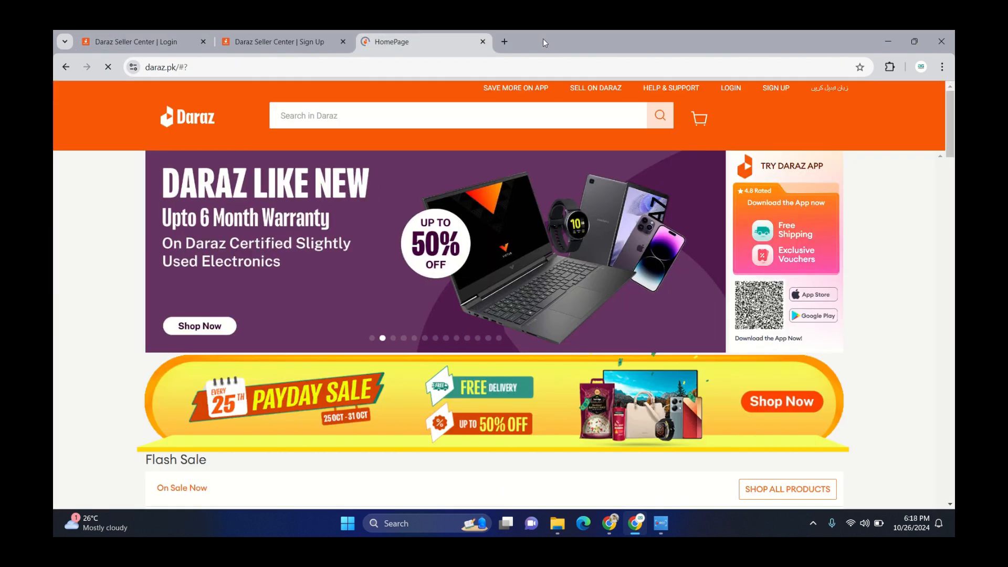
click(502, 46)
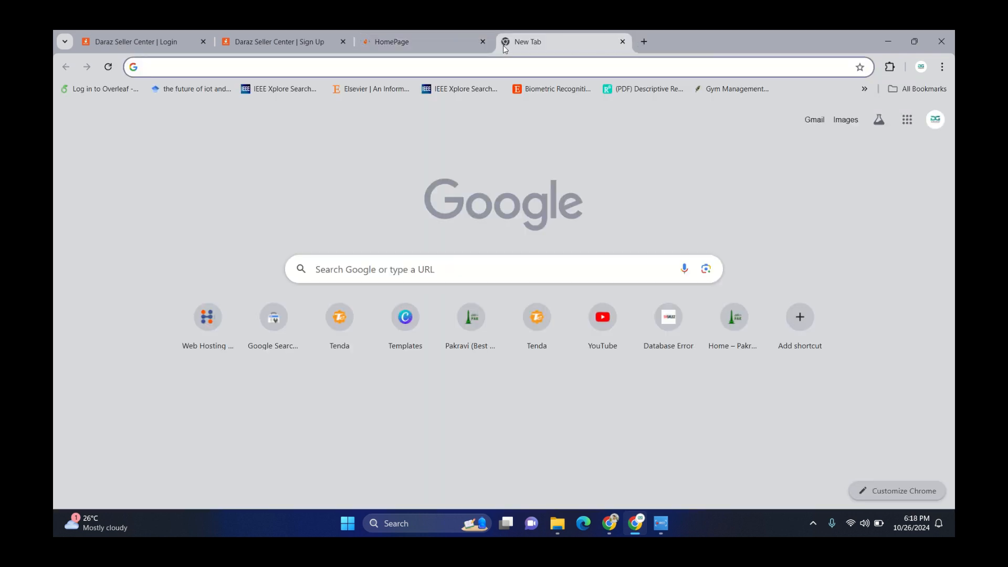
- Search Google for 'comisdsion daraz' and skim the results
text(comisdsio)
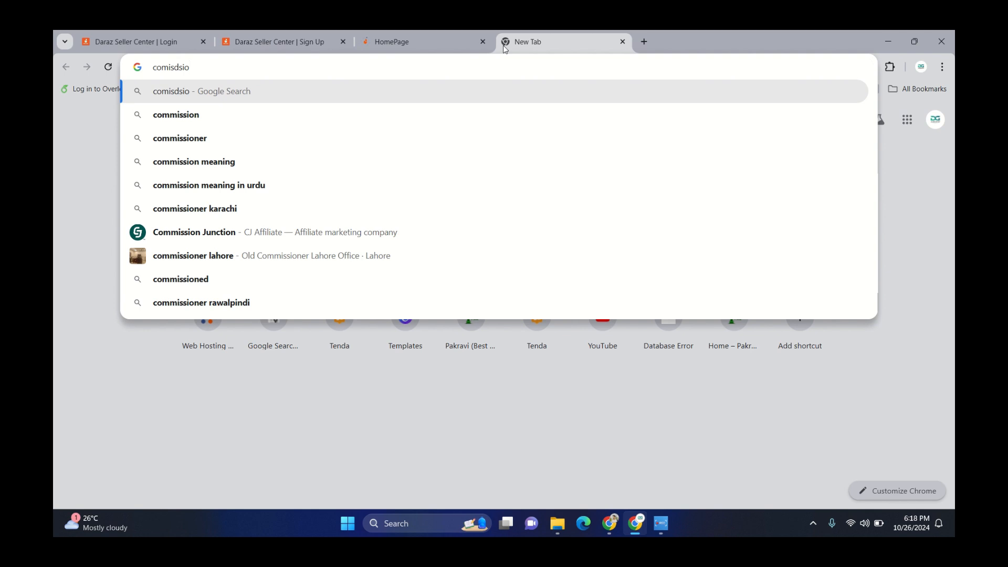
text(n d)
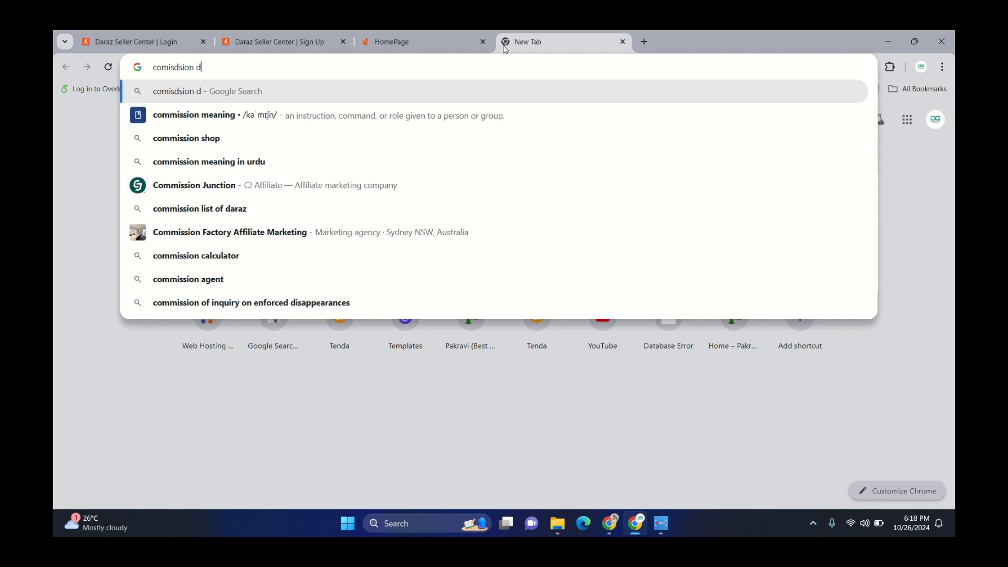
text(araz)
key(Return)
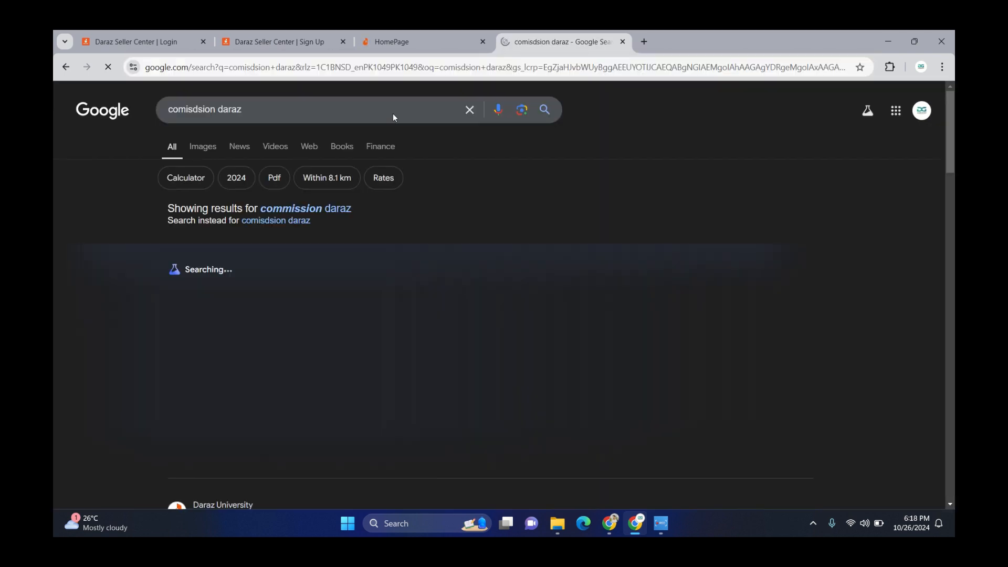
scroll(290, 398, down, 5)
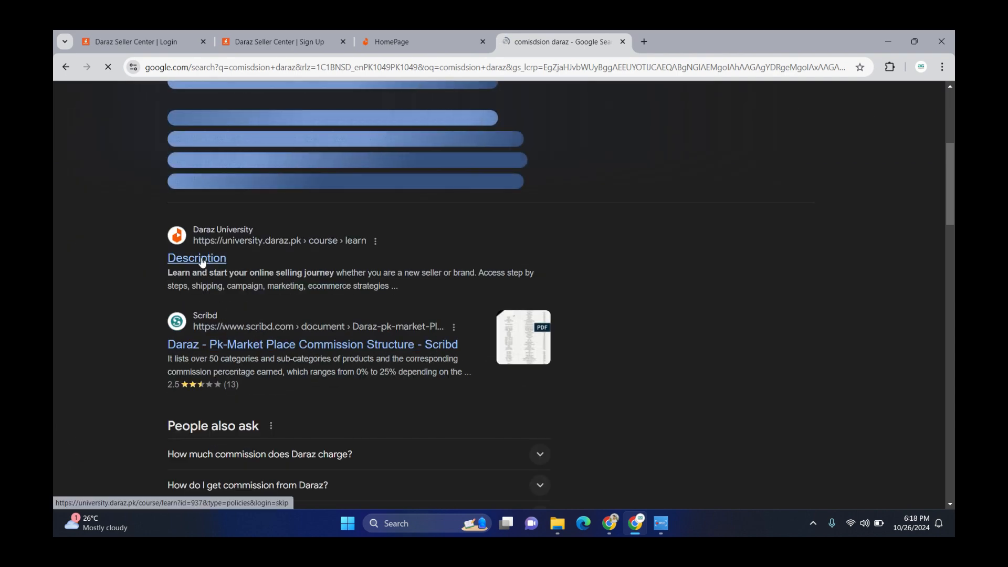
scroll(203, 444, down, 7)
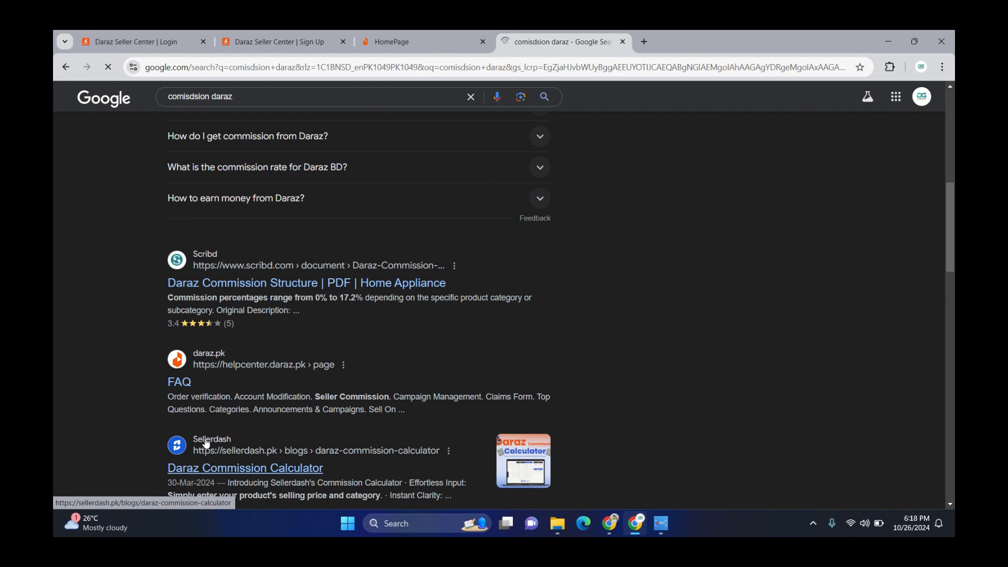
scroll(206, 443, up, 4)
scroll(270, 257, up, 2)
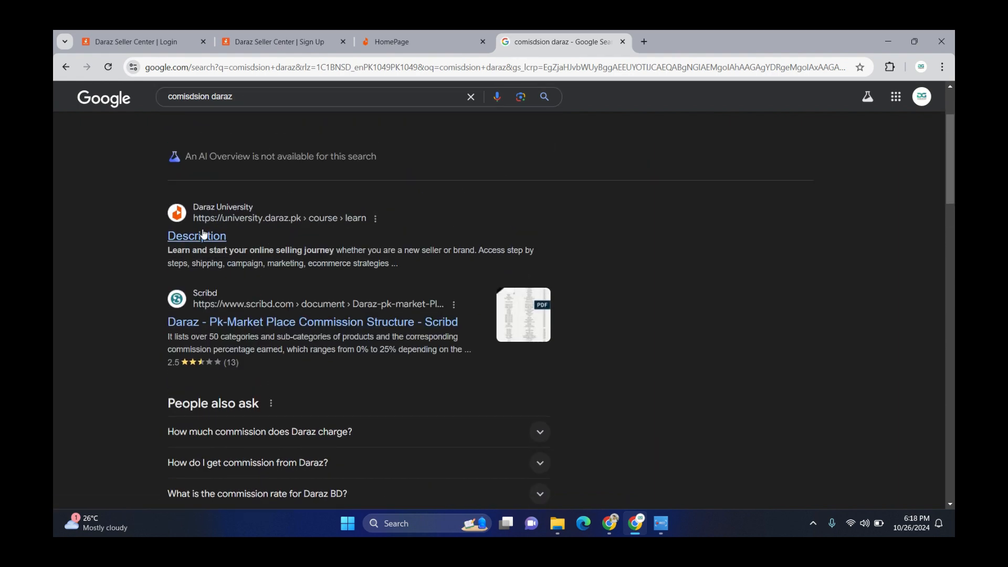
- Replace the query with 'daraz comission chart' and run the search
triple_click(247, 95)
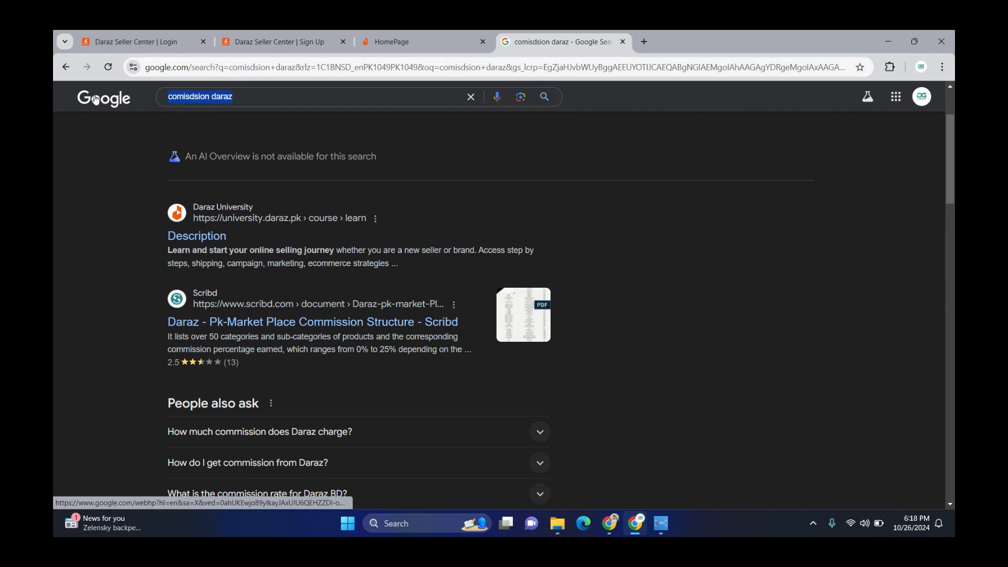
text(daraz co)
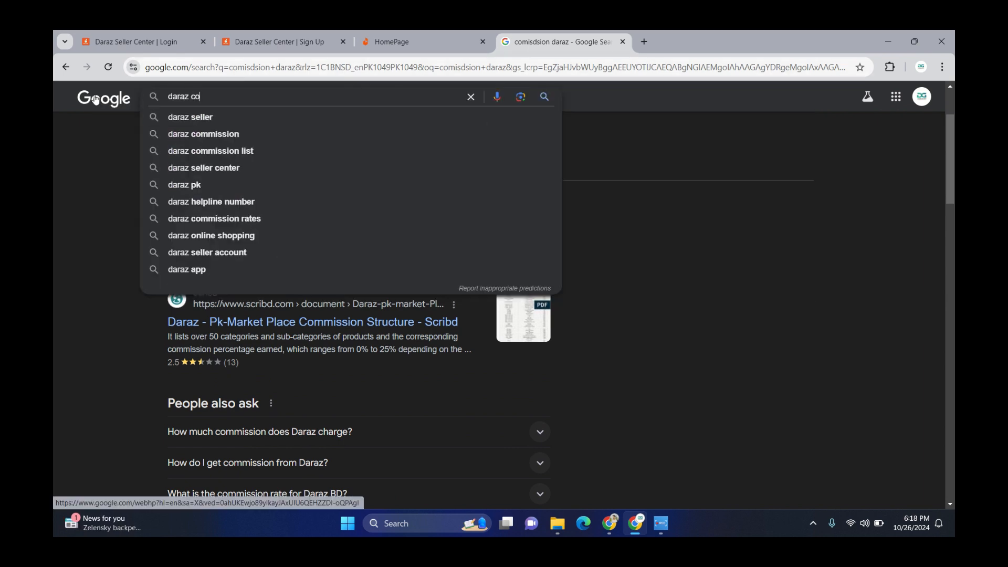
text(mission)
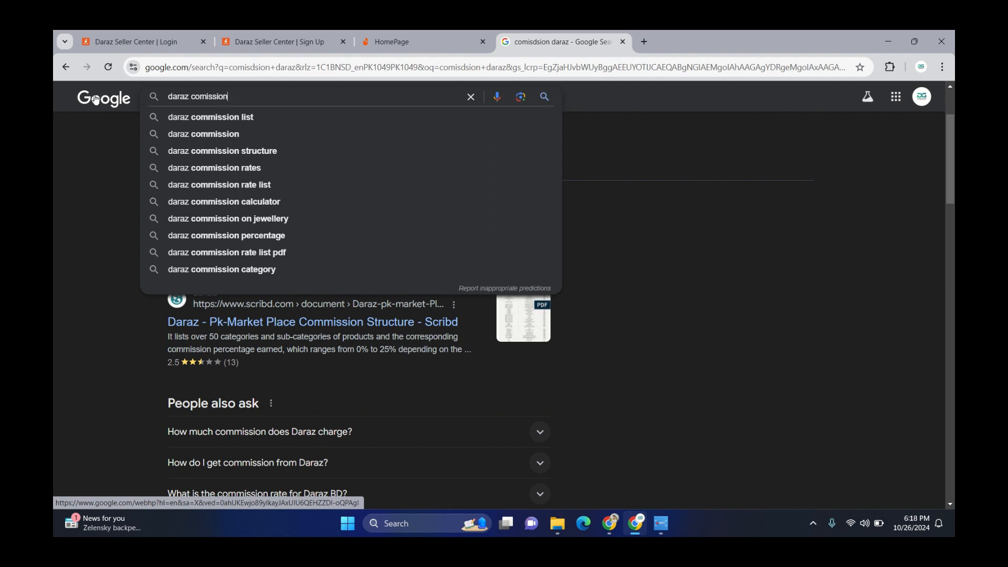
text( chart)
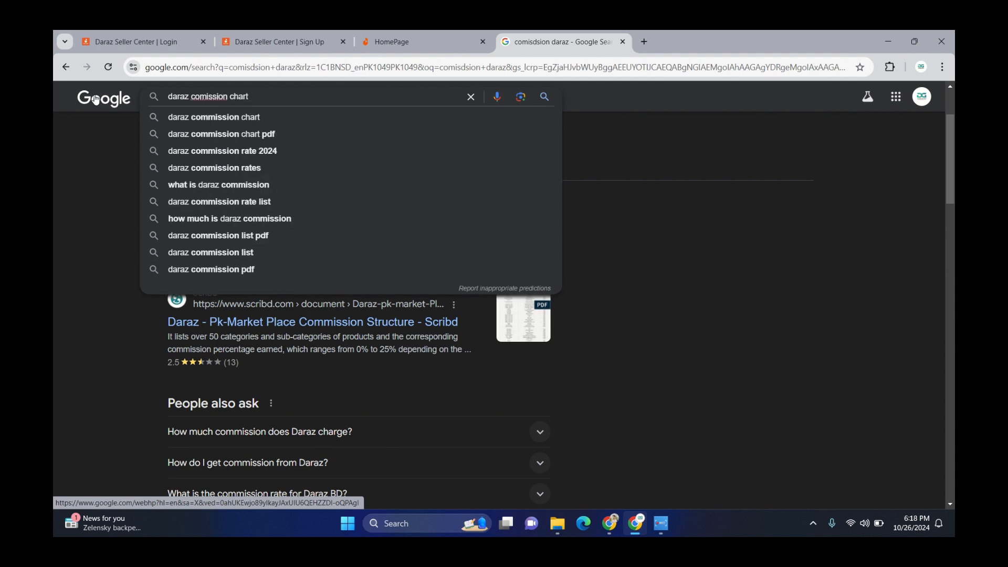
click(198, 118)
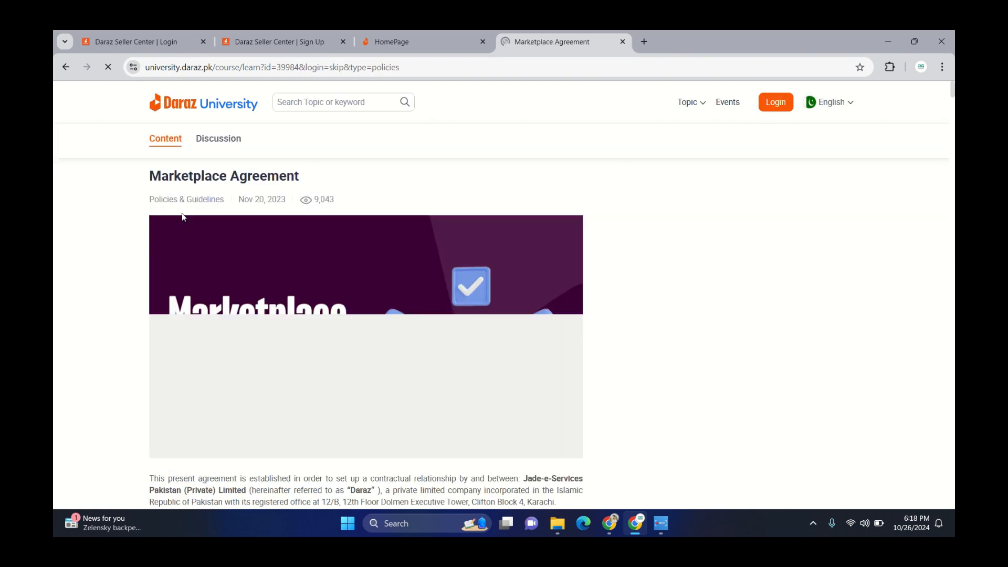
- Jump to the Commission section of the Marketplace Agreement and read through the later terms
scroll(155, 425, down, 5)
scroll(145, 506, down, 3)
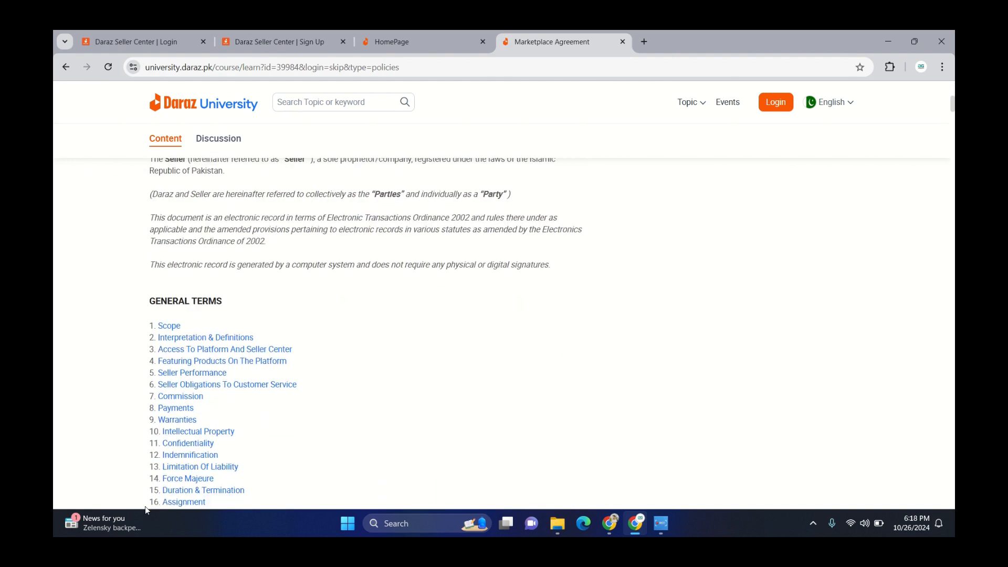
scroll(334, 332, down, 3)
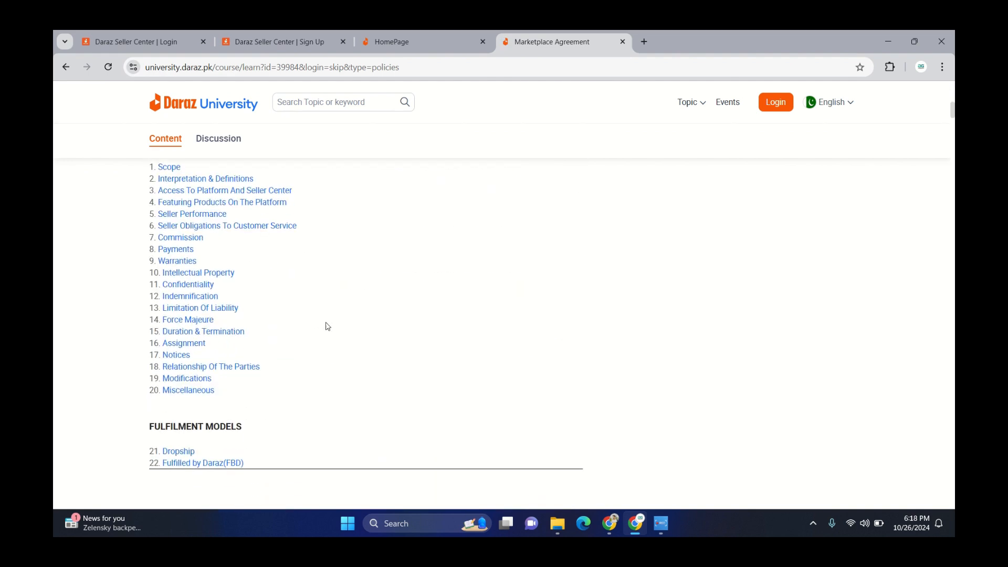
click(184, 243)
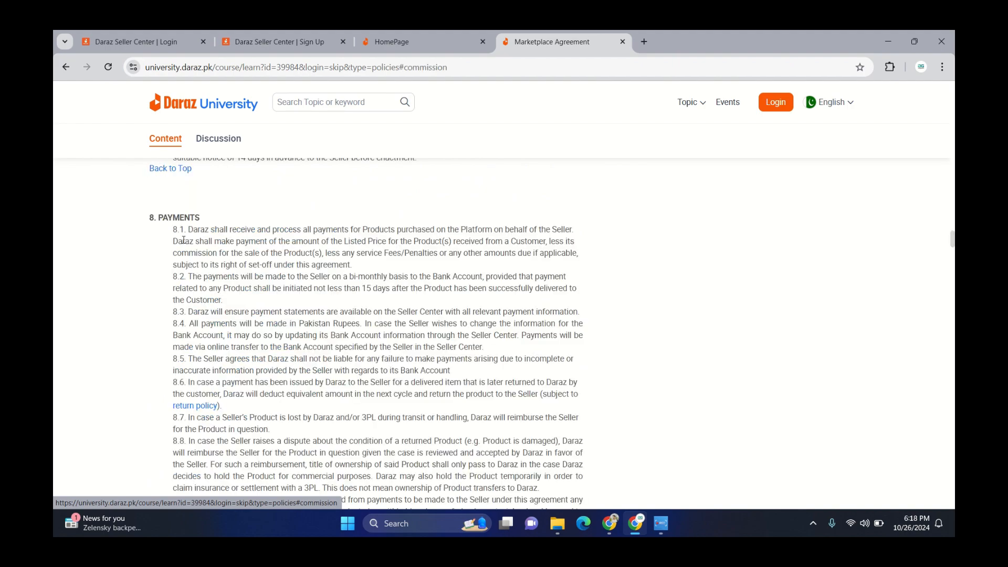
scroll(328, 337, down, 20)
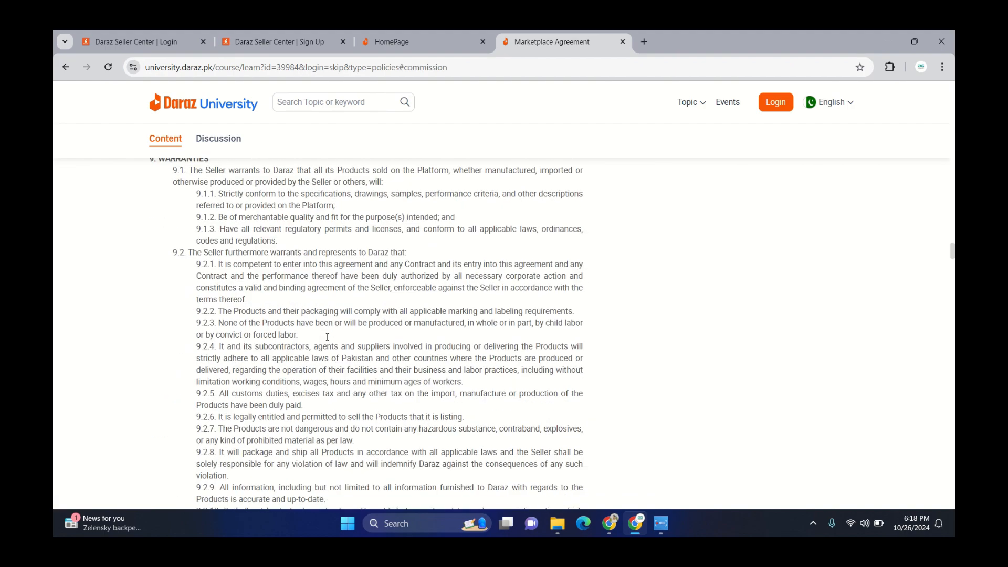
scroll(328, 341, down, 12)
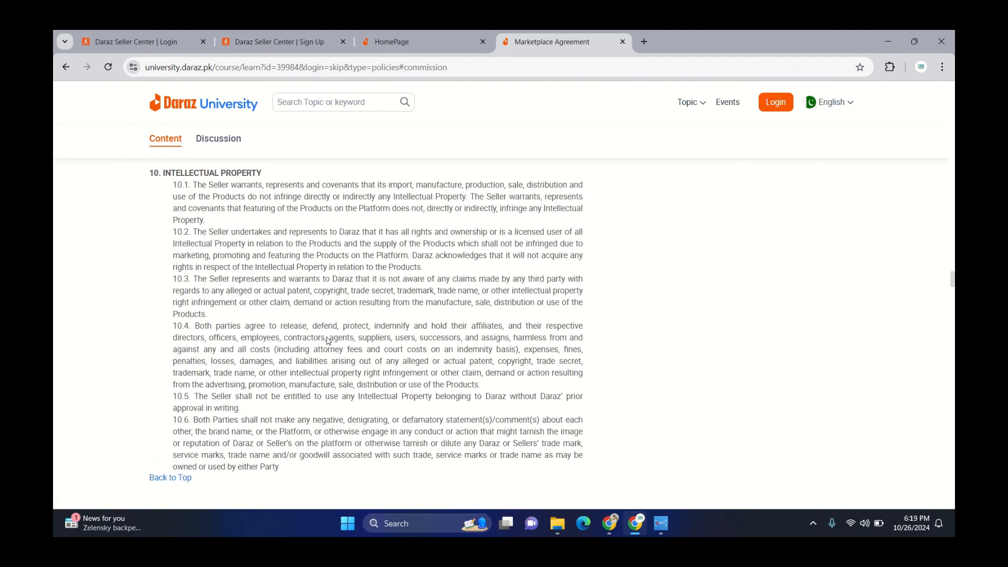
scroll(327, 341, down, 15)
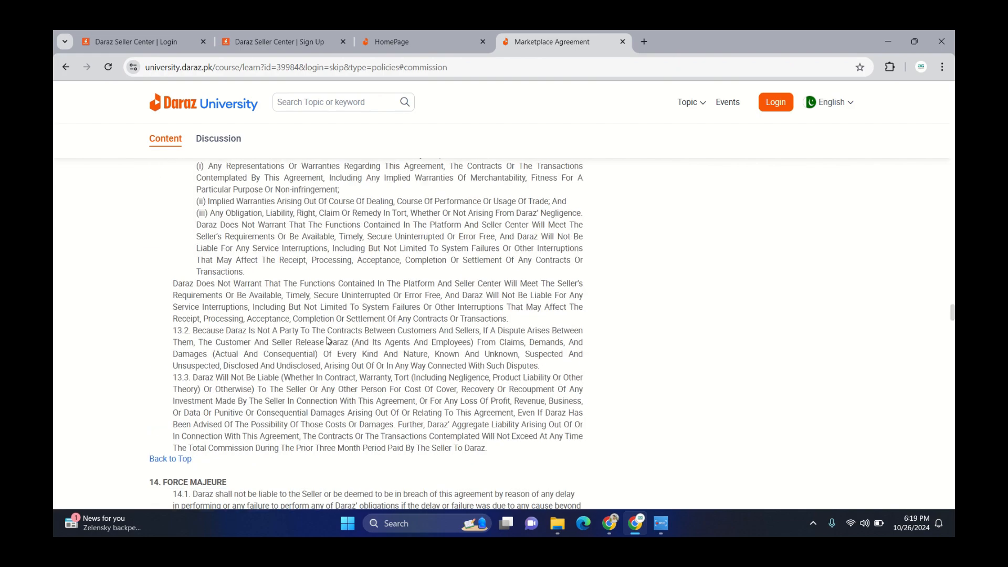
scroll(327, 339, down, 20)
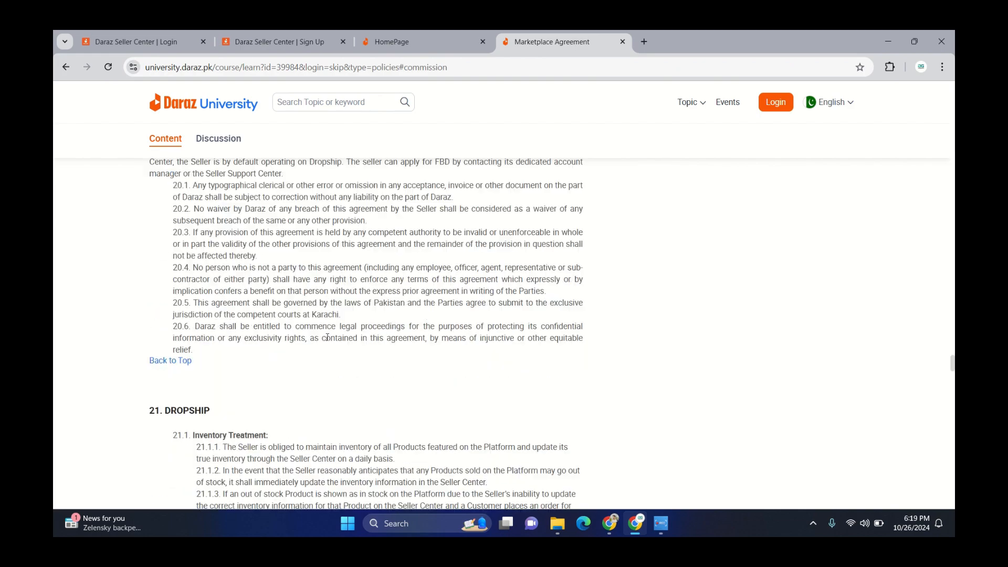
scroll(328, 340, down, 20)
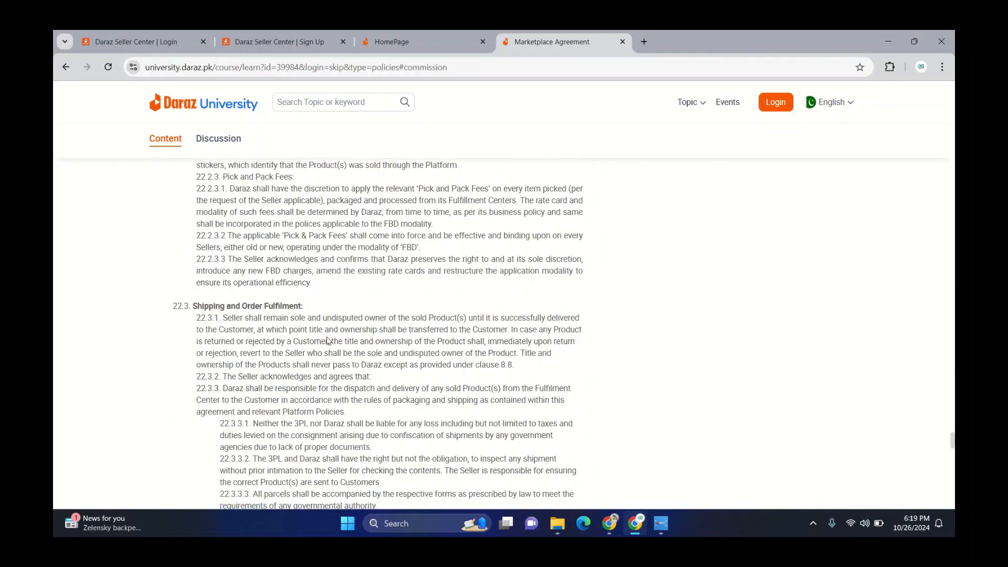
scroll(327, 341, down, 5)
scroll(327, 339, up, 20)
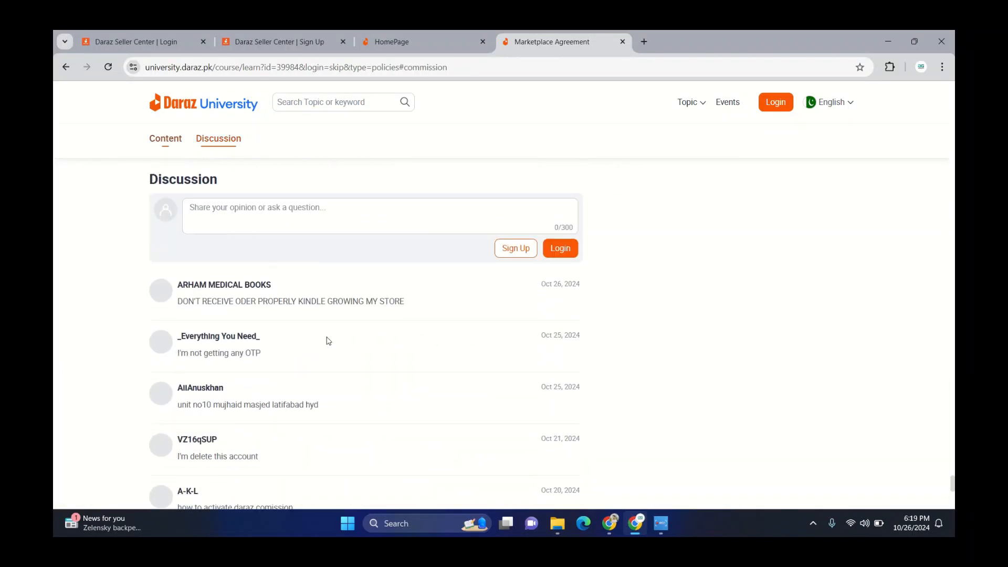
scroll(328, 339, up, 20)
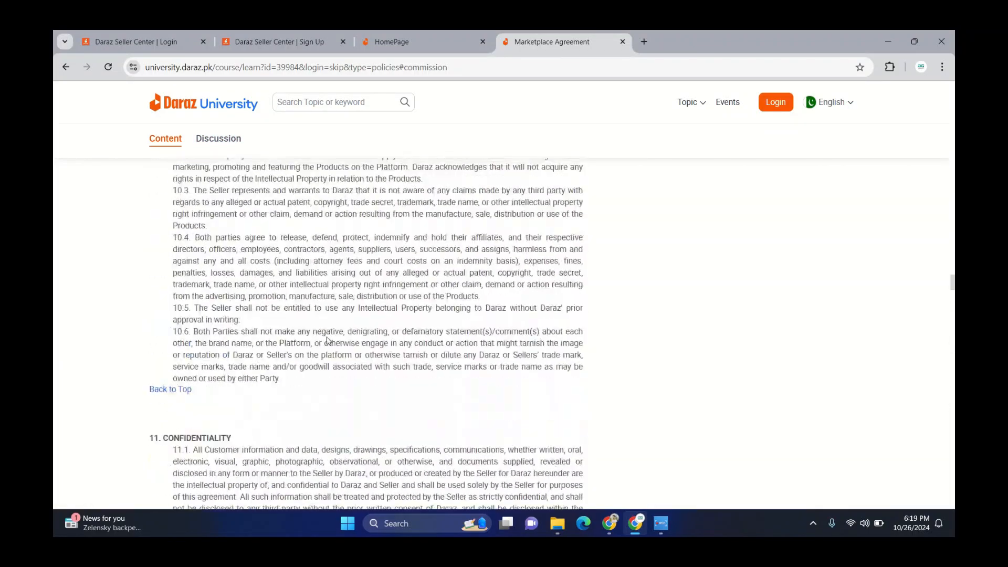
- Go back through the agreement pages to the Google search results
click(63, 68)
click(62, 69)
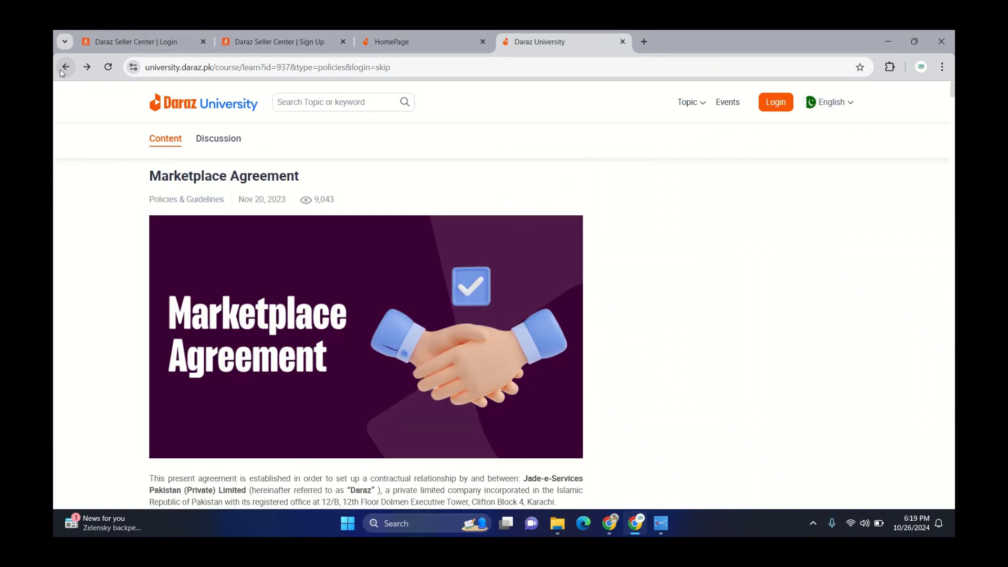
click(64, 68)
- Scroll through the Scribd commission table of rates by product category
scroll(244, 310, down, 2)
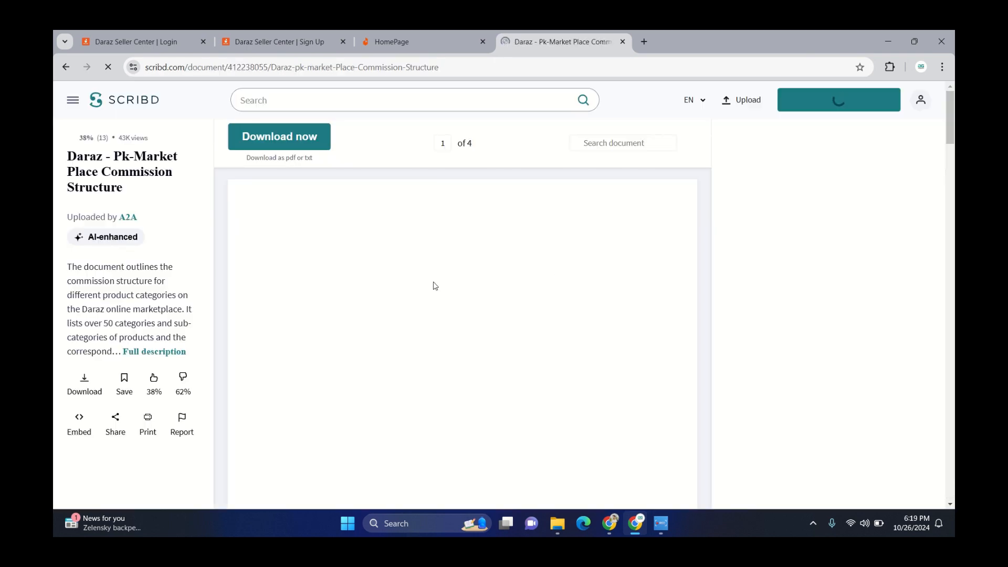
scroll(445, 349, down, 2)
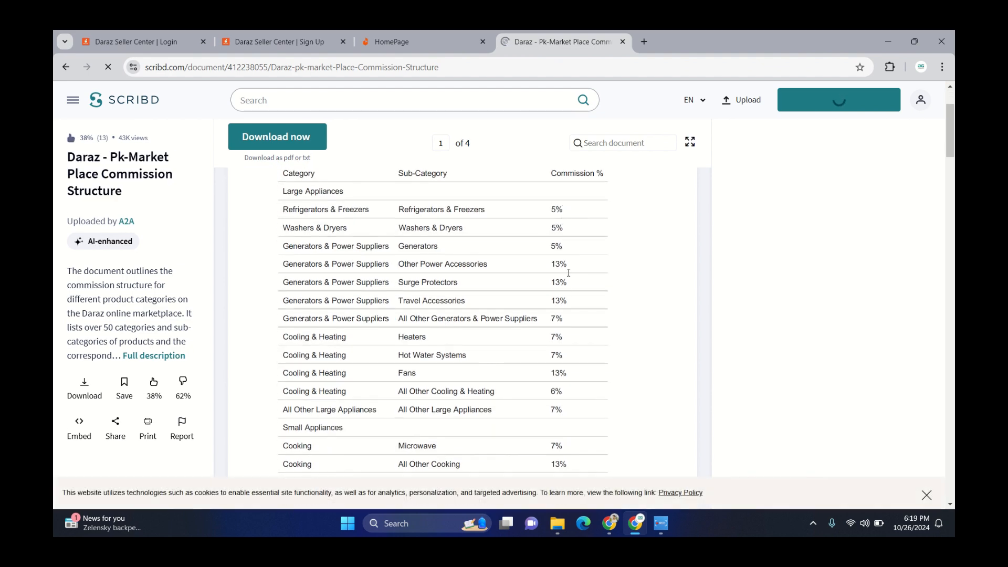
scroll(572, 317, down, 3)
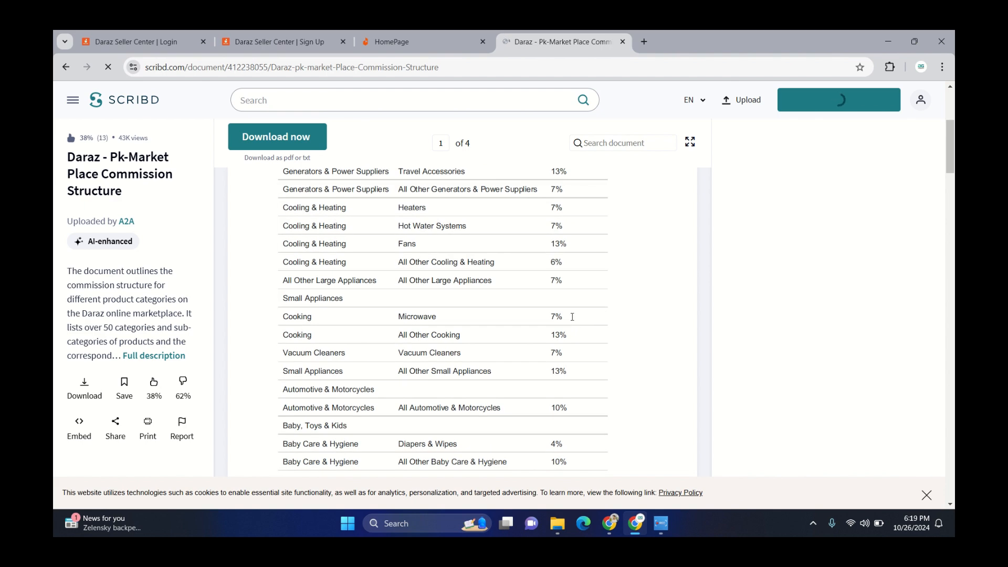
scroll(529, 326, down, 5)
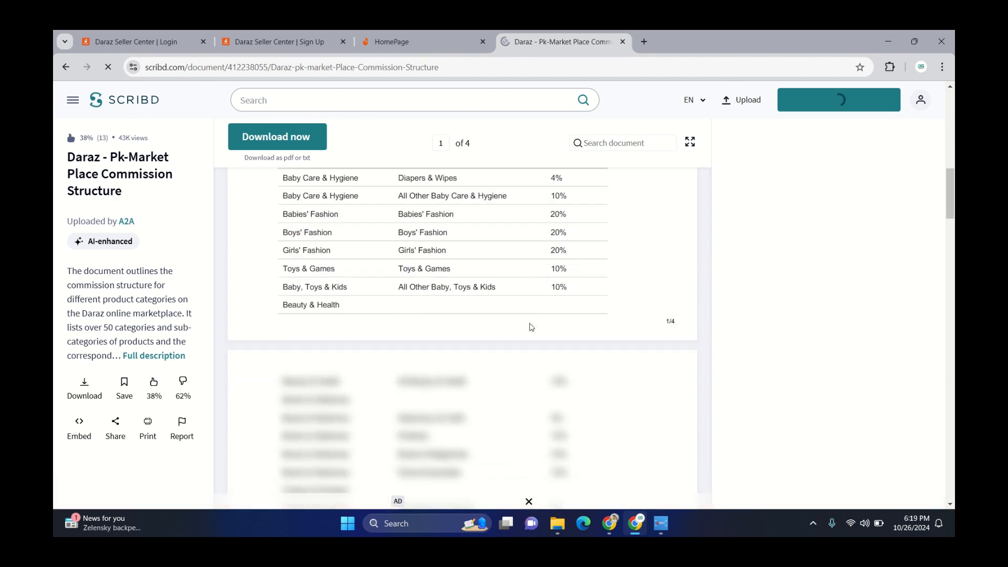
scroll(531, 326, down, 3)
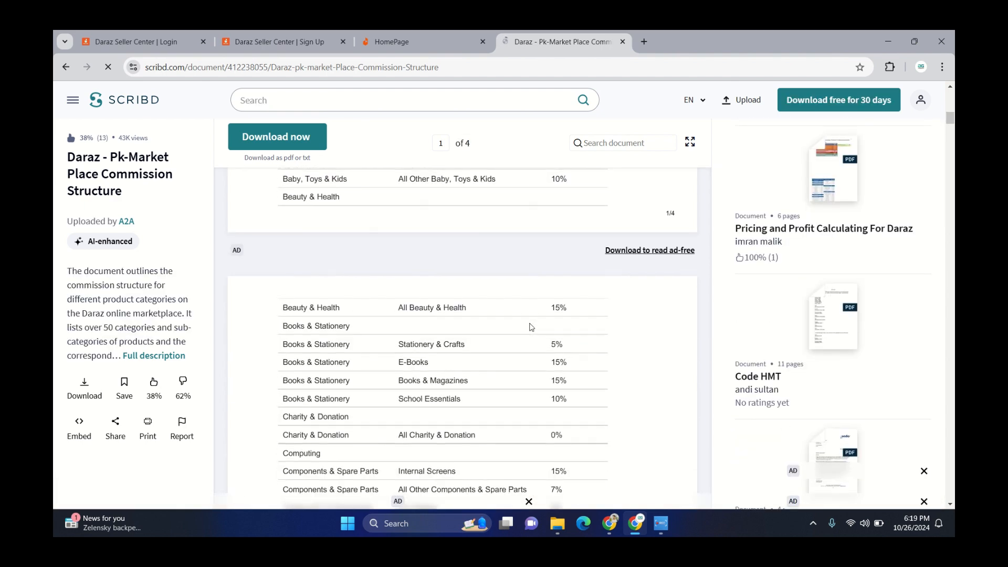
scroll(531, 327, down, 6)
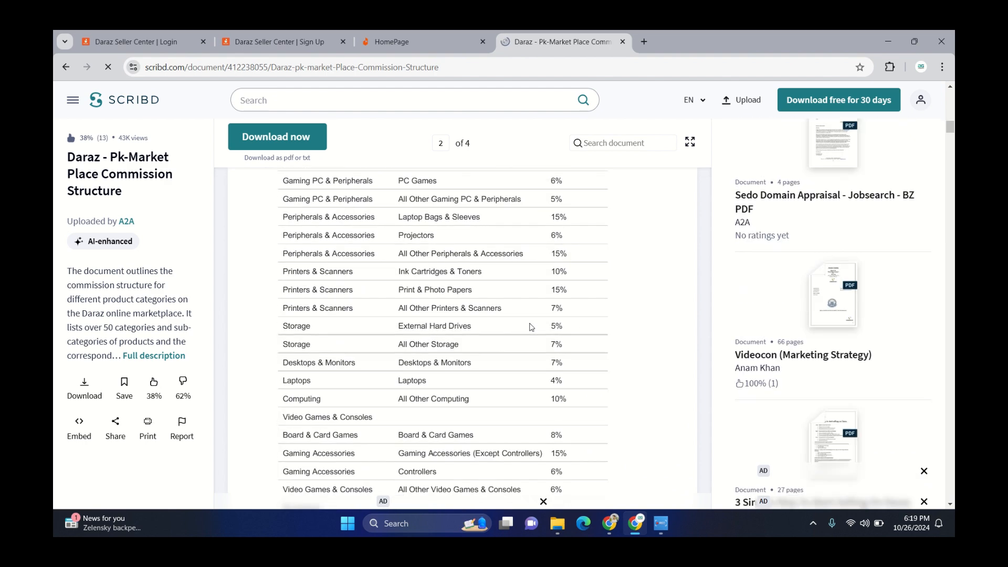
scroll(531, 327, down, 2)
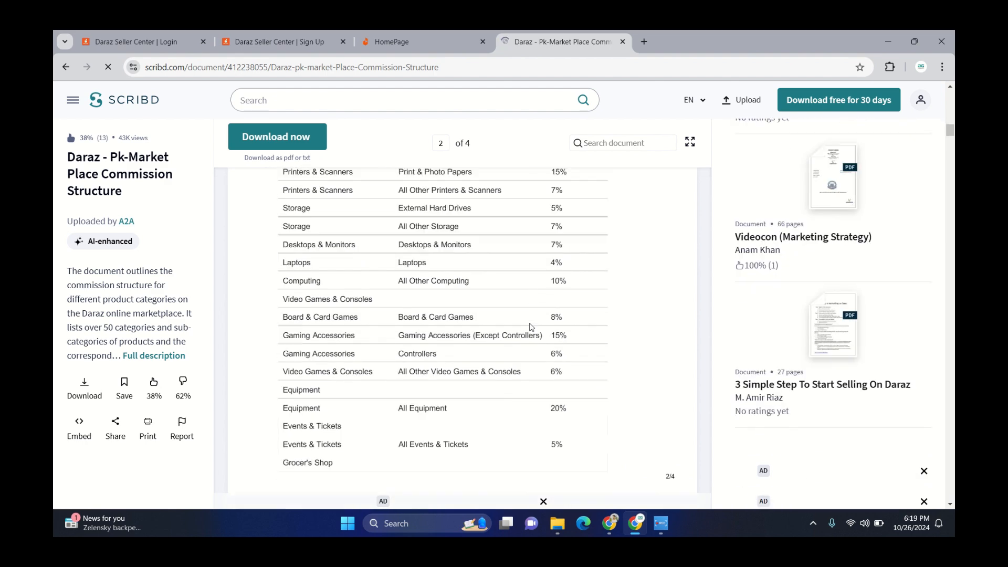
- Return to the 'daraz commission chart' results and scroll through them
click(64, 71)
scroll(388, 291, down, 3)
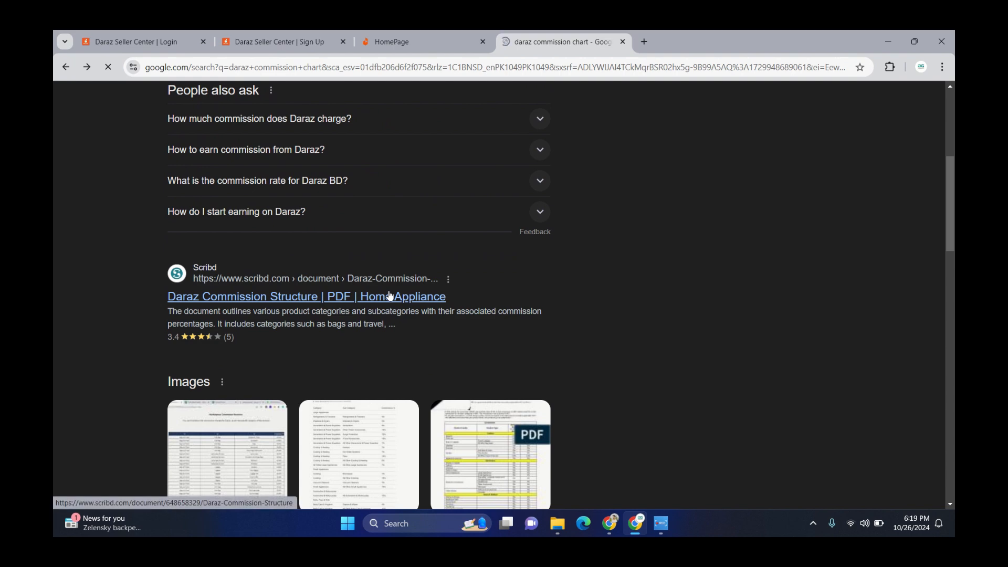
scroll(389, 295, down, 3)
scroll(388, 295, down, 8)
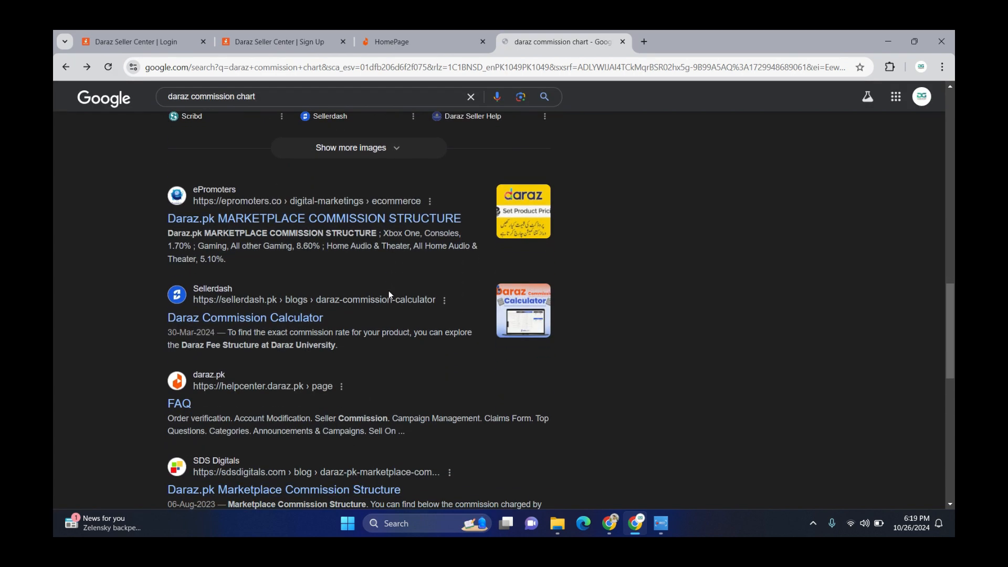
scroll(293, 445, down, 3)
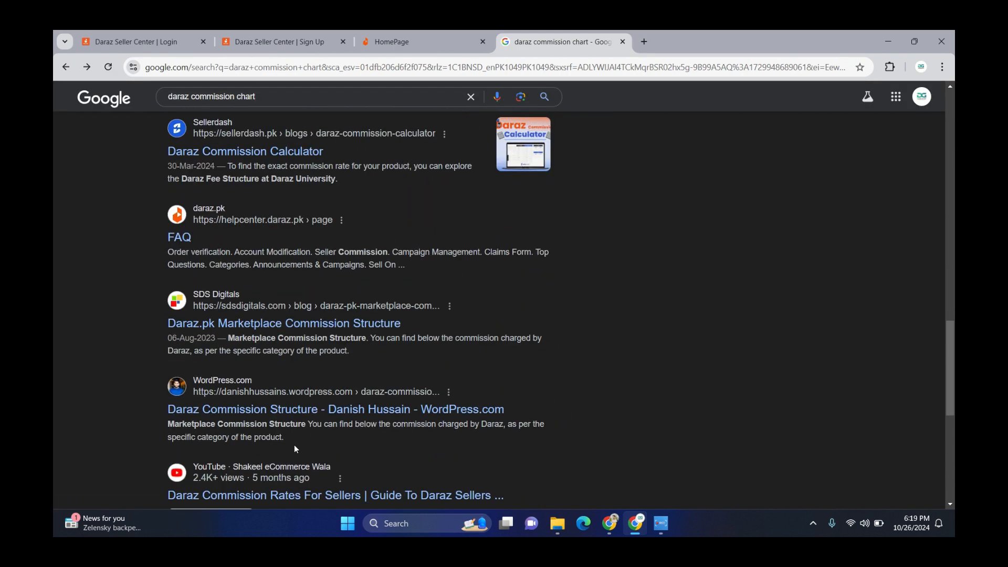
scroll(294, 445, up, 15)
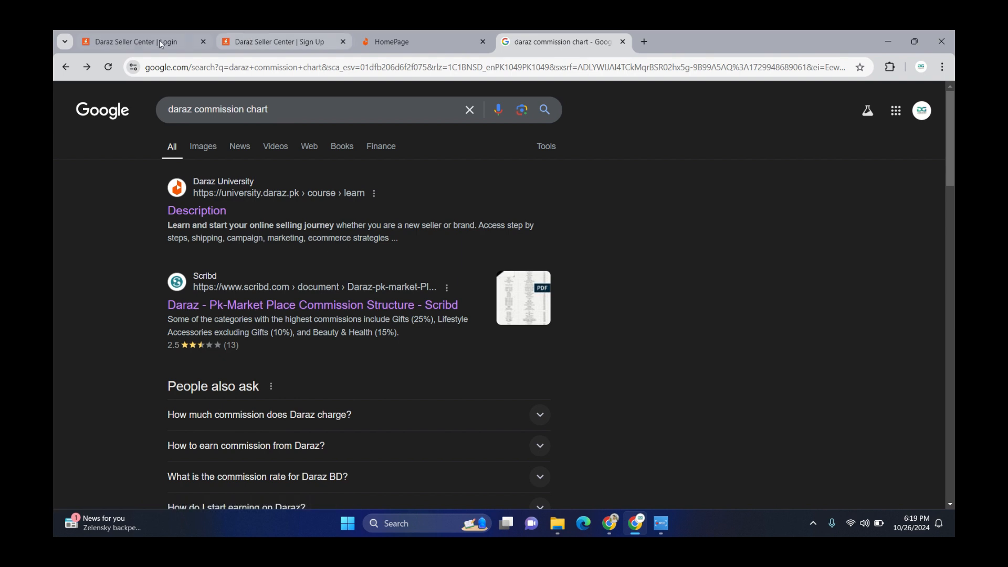
- Switch to the Seller Center login tab, select its page address, and briefly check the storefront tab
click(132, 42)
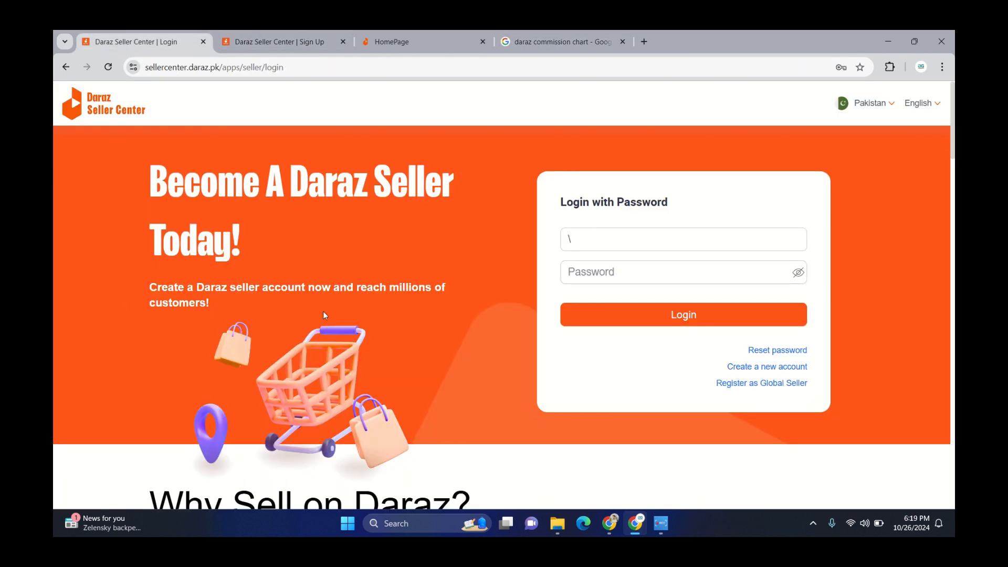
click(328, 69)
drag(328, 70, 112, 76)
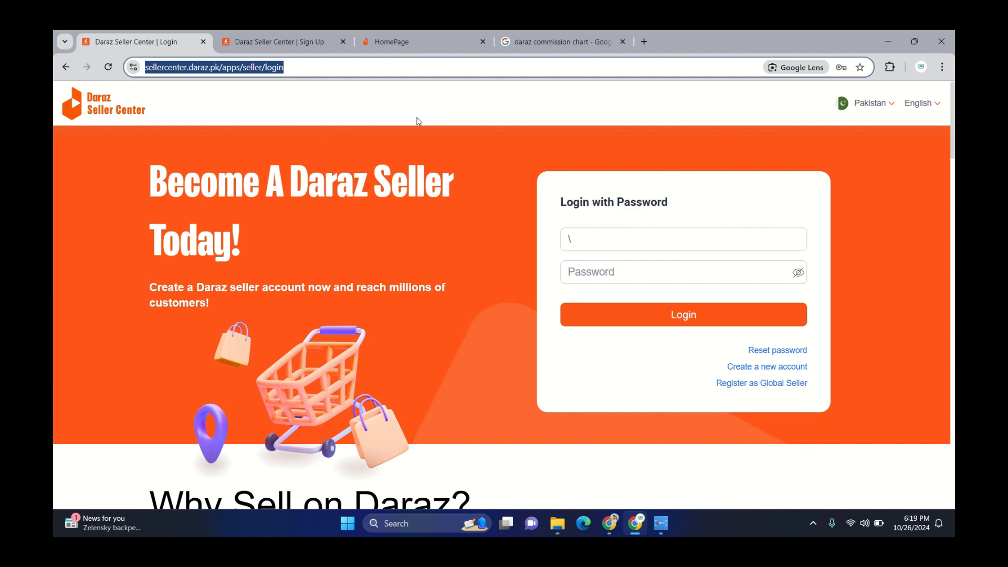
click(399, 41)
click(126, 35)
- Open the 'Create a new account' form and clear the e-mail text from the phone field
click(741, 369)
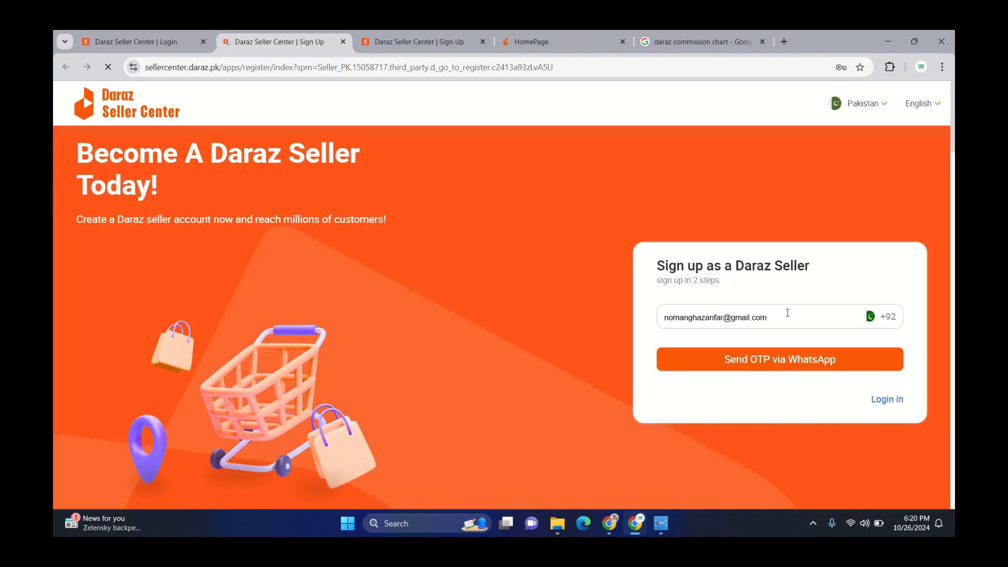
drag(788, 313, 525, 338)
key(Delete)
key(Delete)
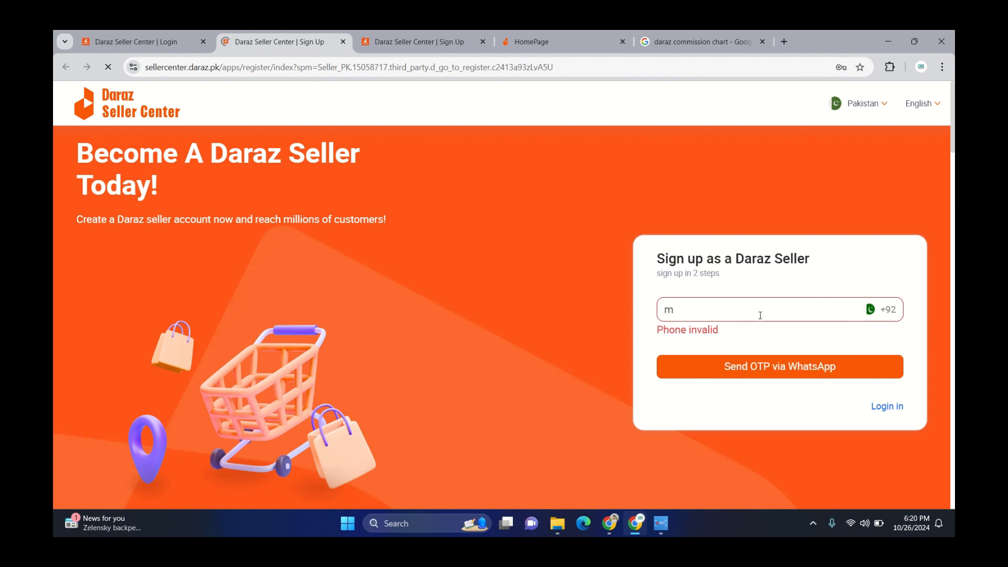
key(BackSpace)
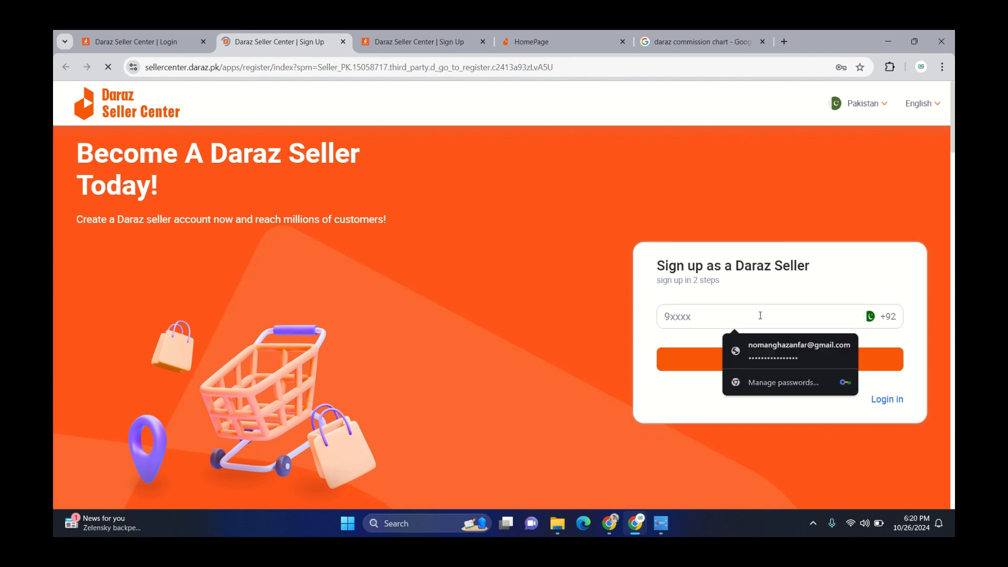
click(562, 290)
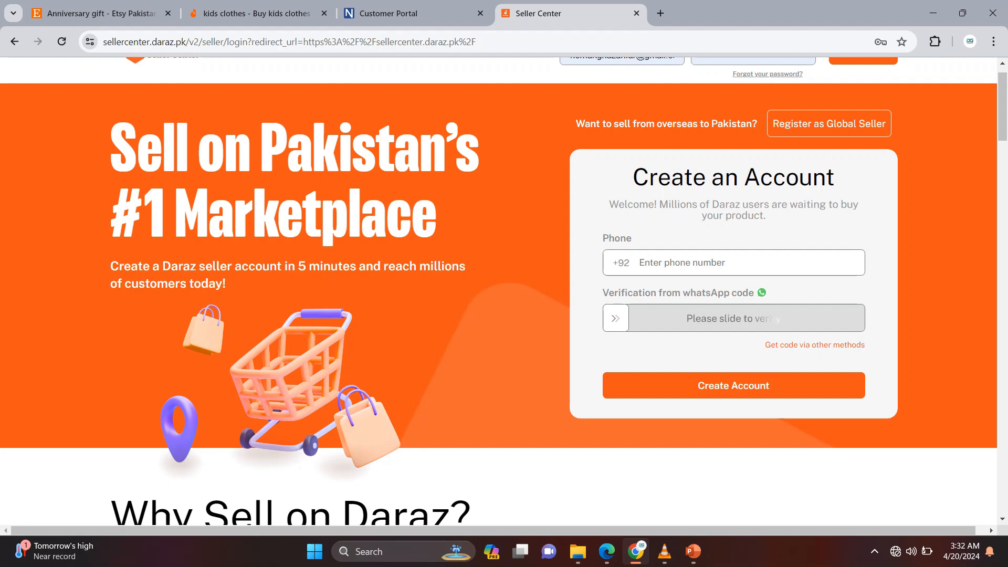
- Enter the seller's phone number and solve both slider checks to request the WhatsApp code
scroll(504, 292, up, 1)
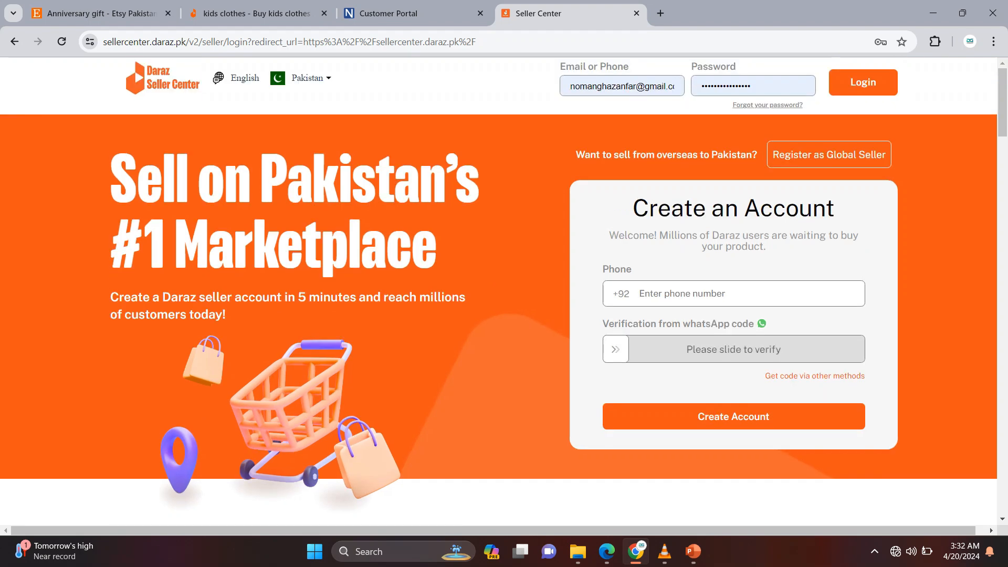
click(682, 293)
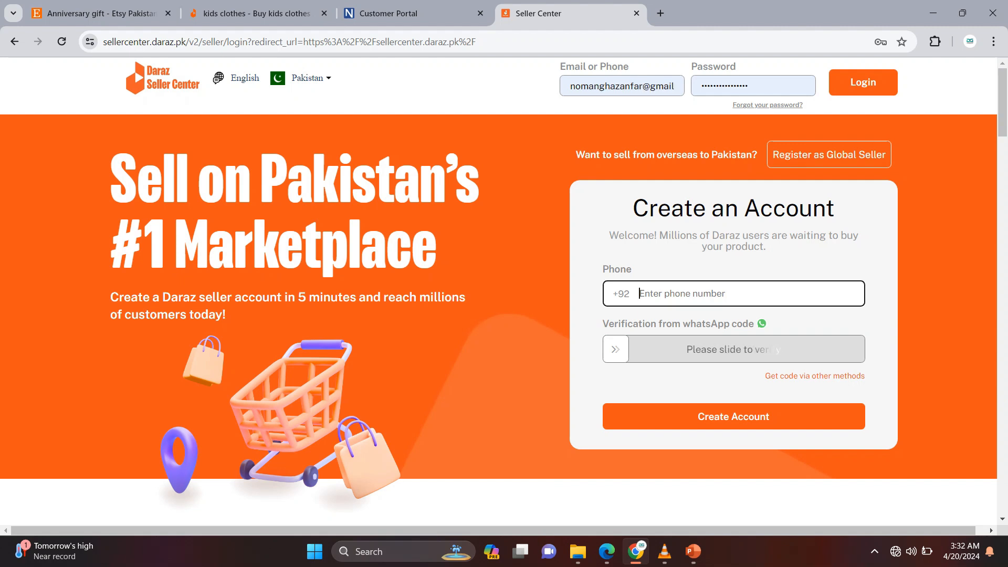
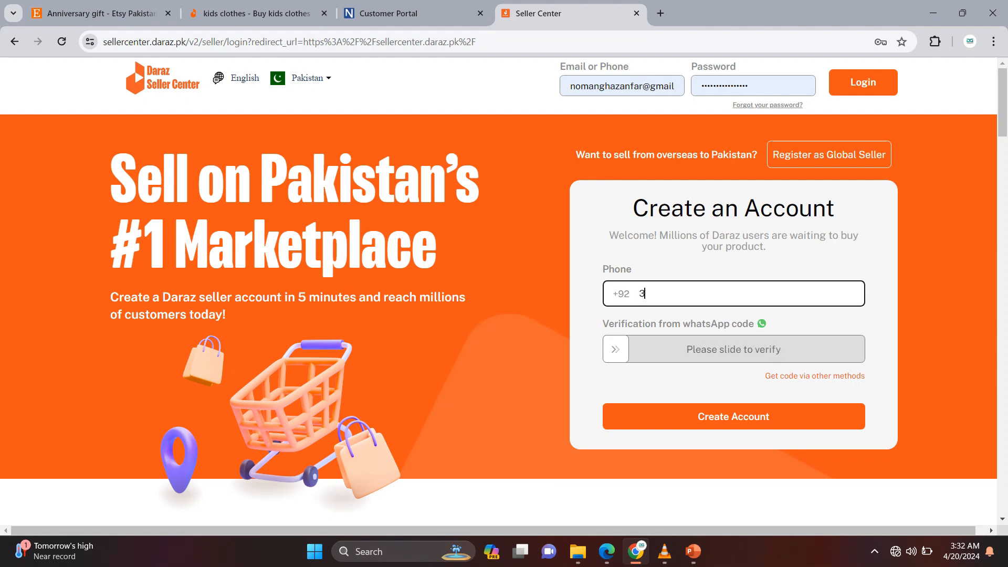
drag(616, 349, 852, 349)
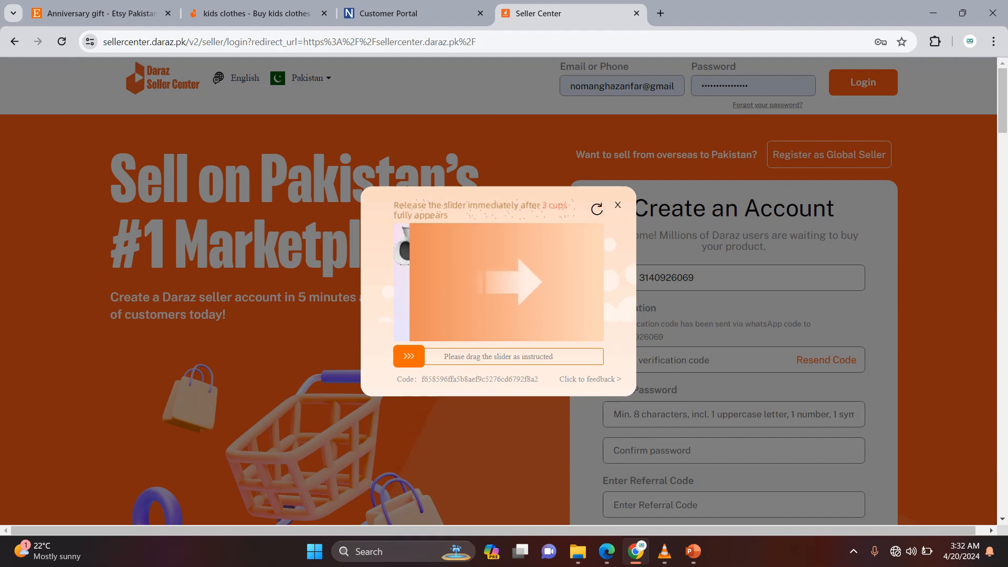
drag(408, 356, 552, 356)
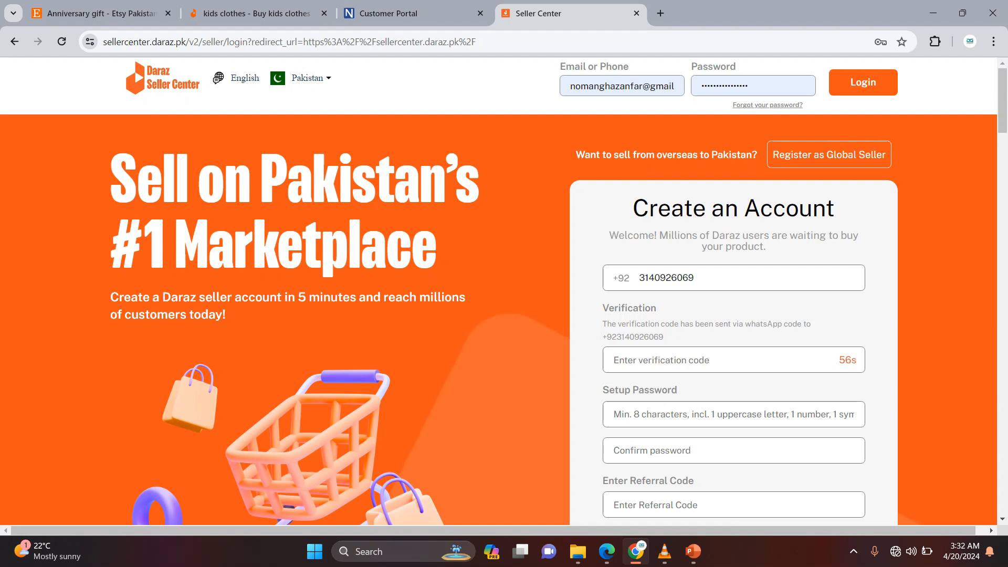
- Enter the WhatsApp verification code, set and confirm the account password, and submit the form
click(715, 360)
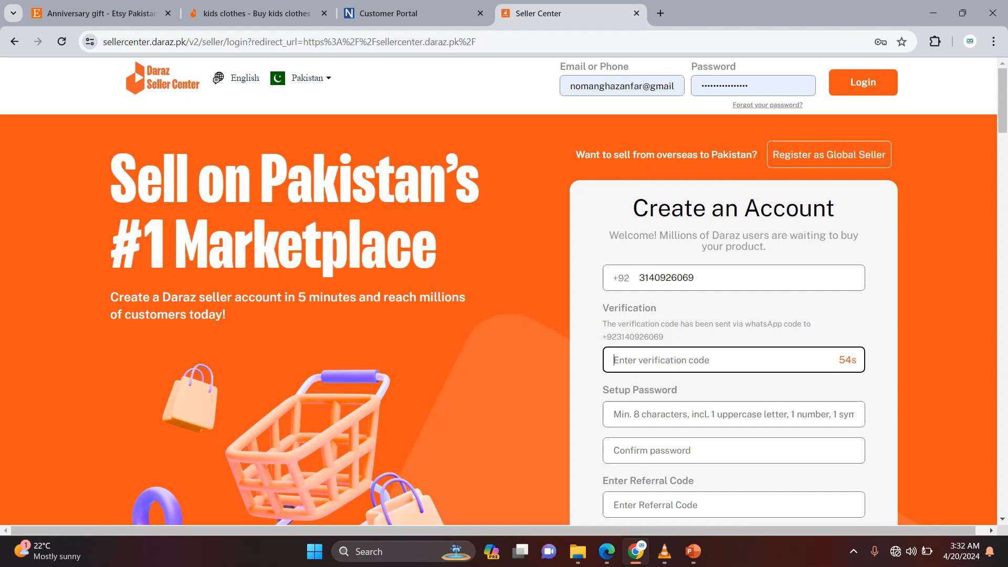
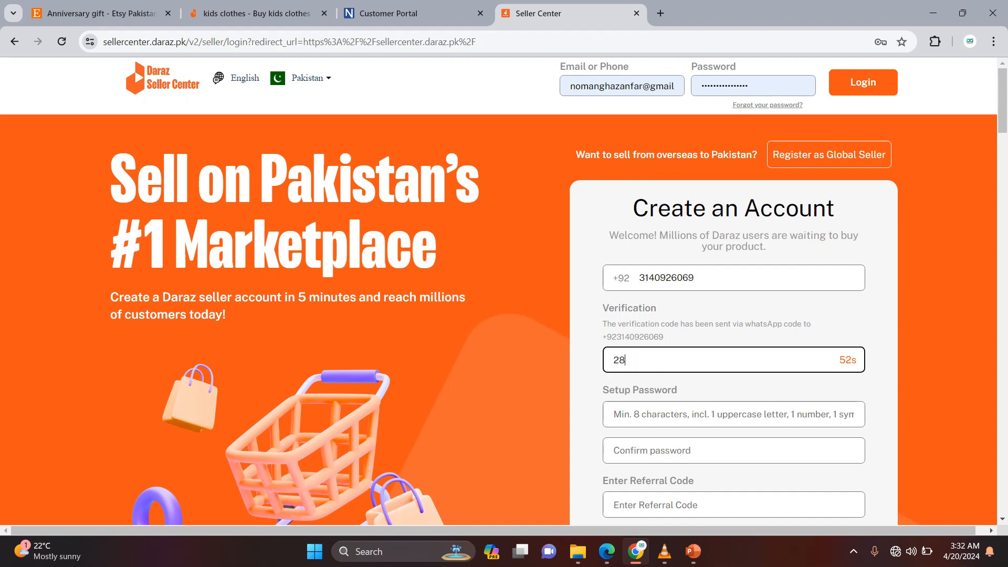
click(734, 414)
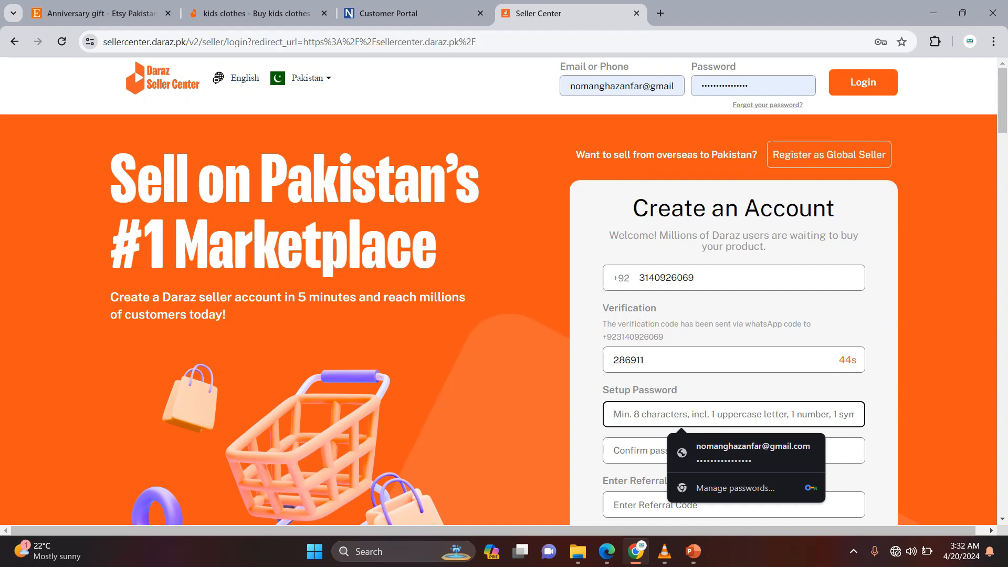
text(•••••)
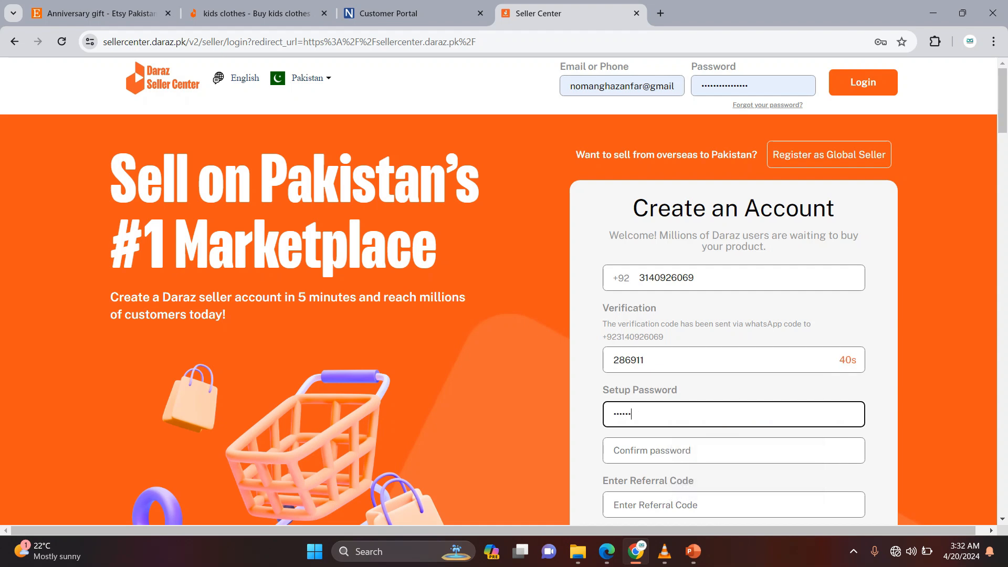
text(••••)
click(733, 451)
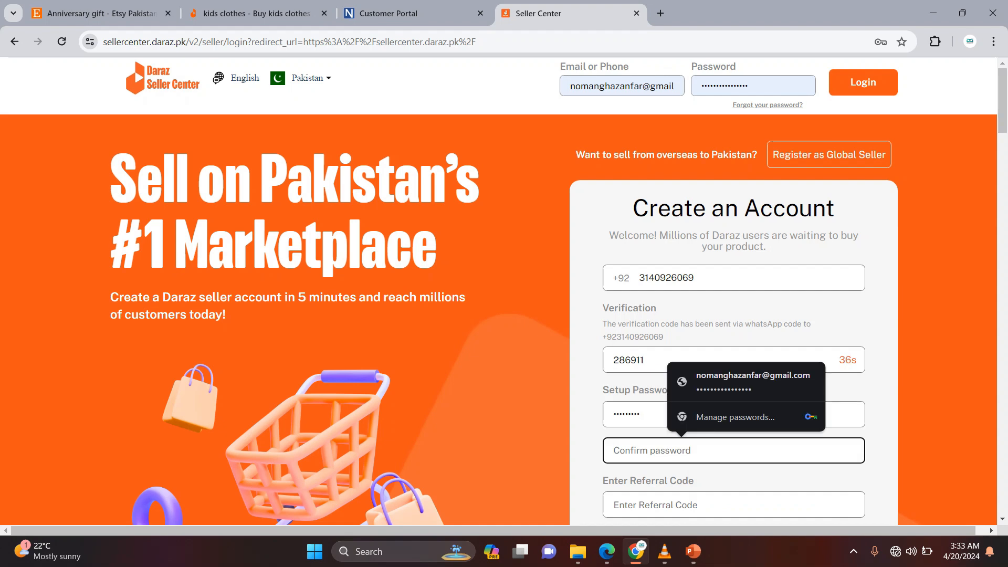
text(•••)
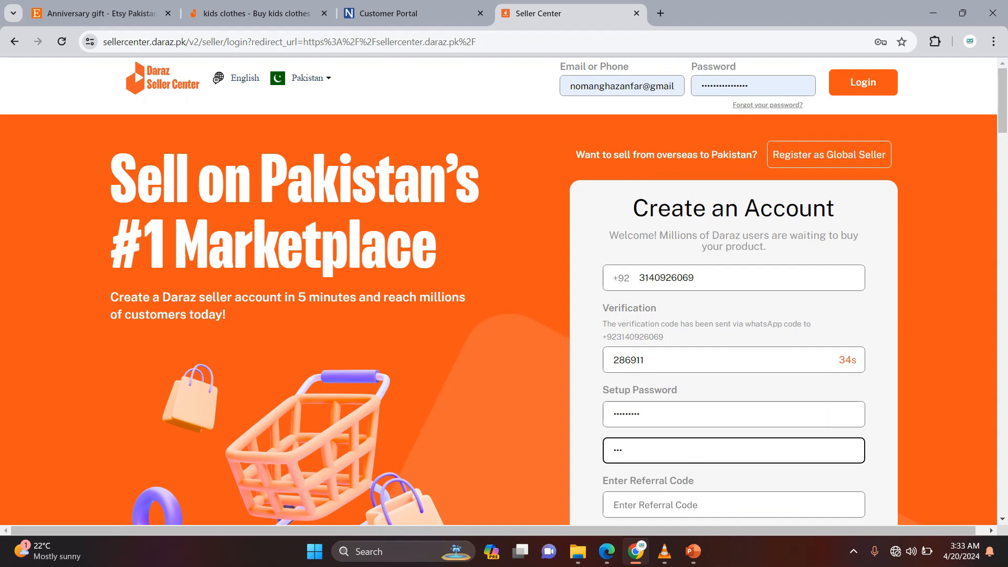
text(•••••••)
click(734, 414)
text(•)
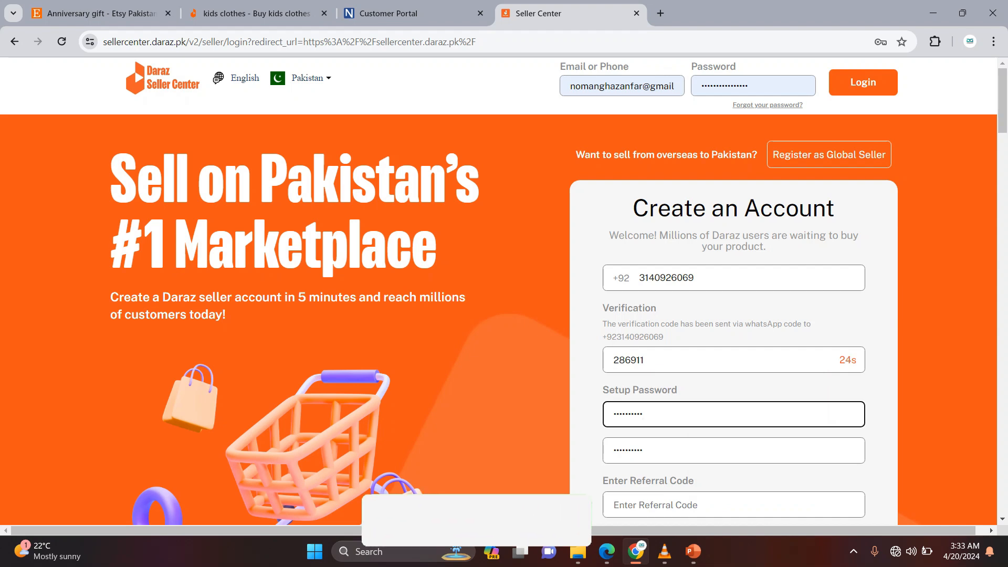
scroll(734, 414, down, 2)
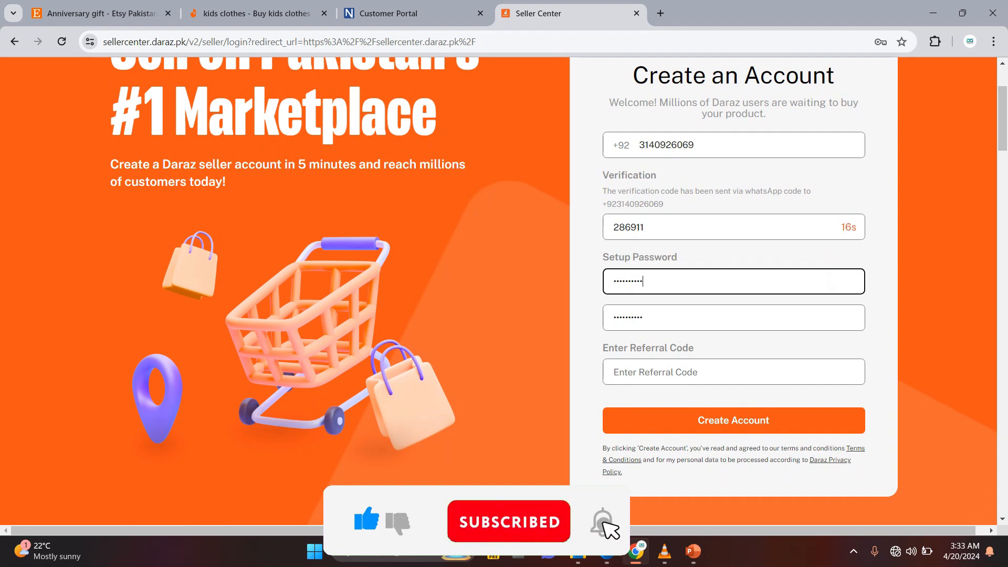
key(Return)
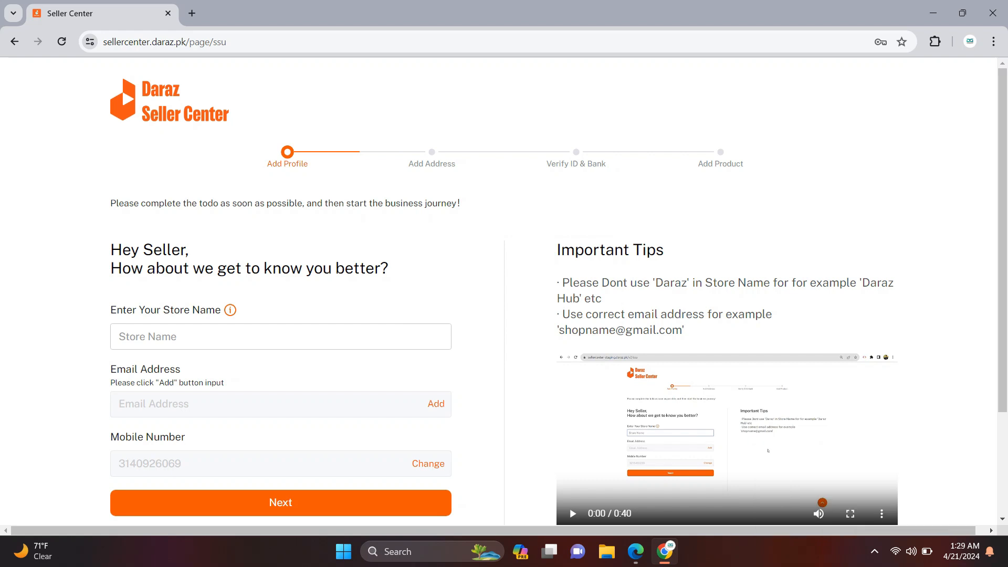
- Enter the store name, correcting its typos, and submit it
click(280, 337)
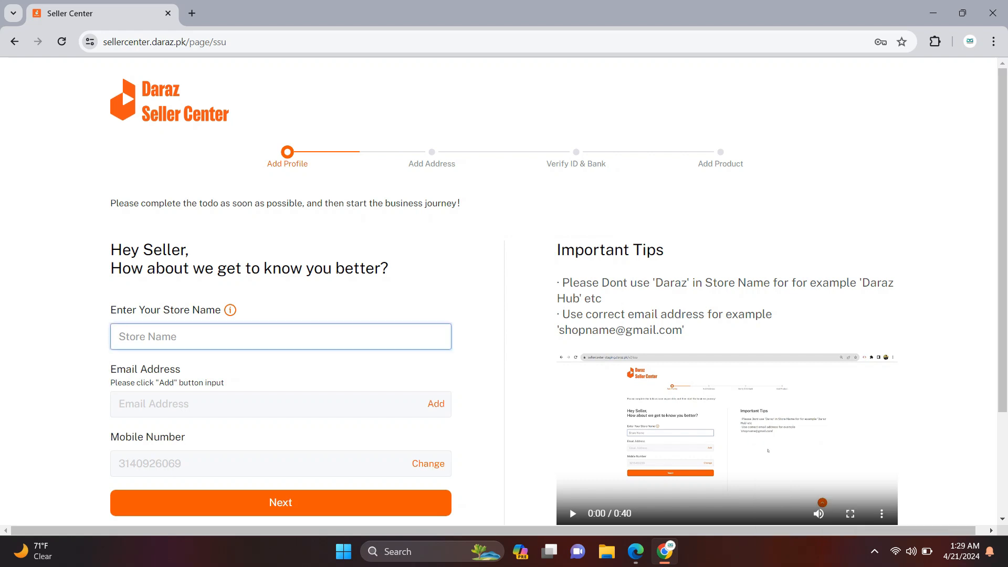
text(jamali Bs)
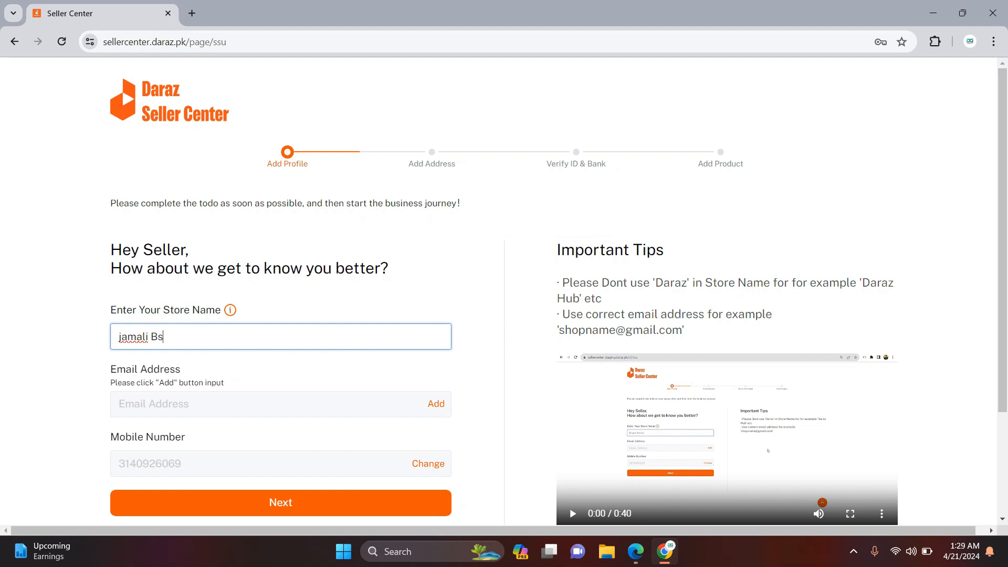
key(BackSpace)
text(aba)
key(BackSpace)
text(J)
key(Tab)
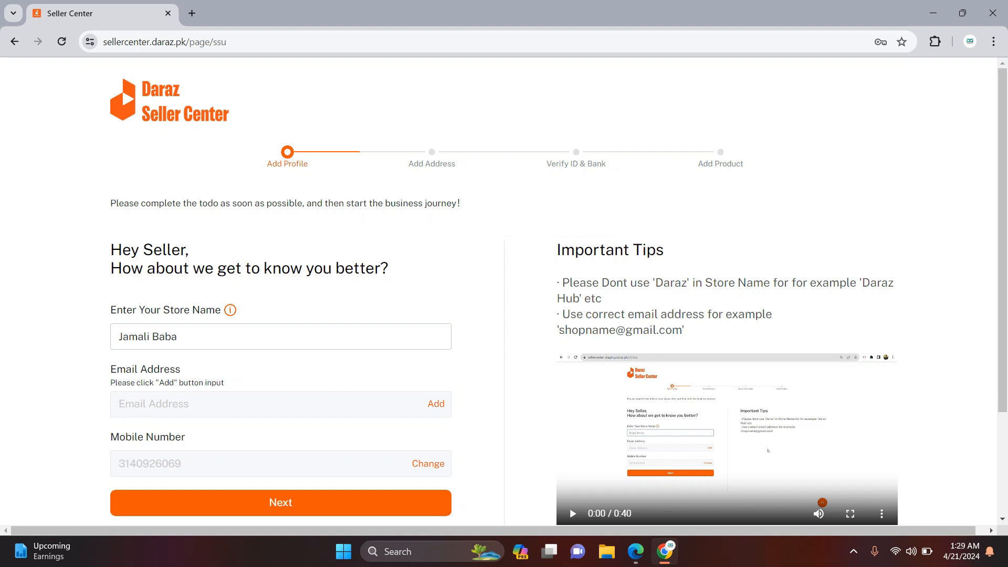
click(178, 337)
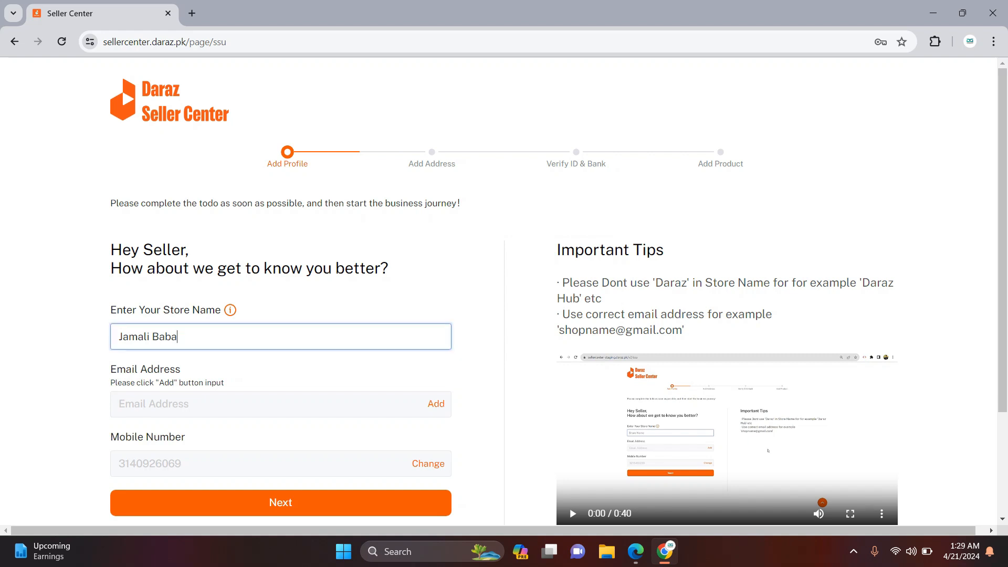
click(435, 403)
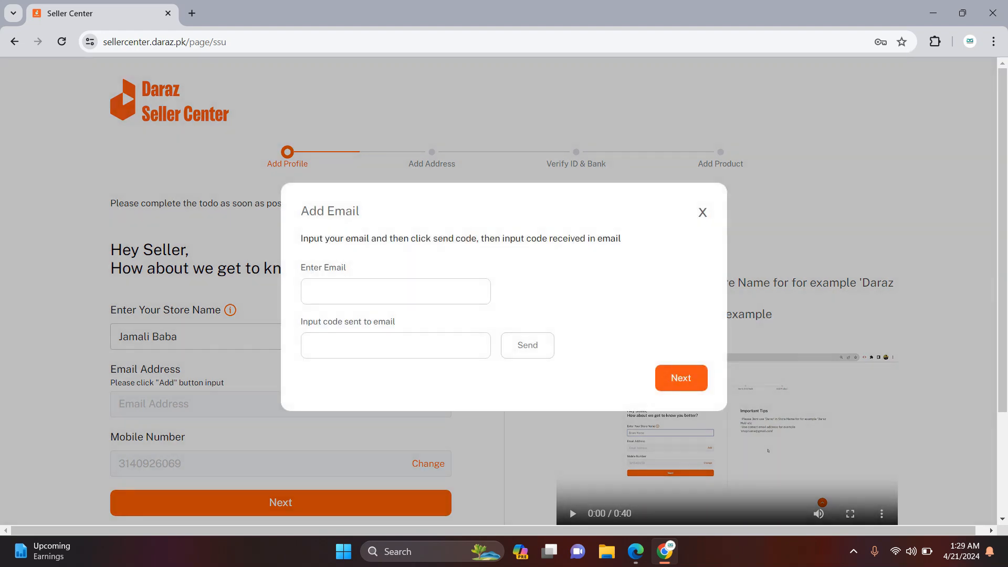
- Close the Add Email window without adding an e-mail and continue to the address step
click(396, 291)
click(396, 345)
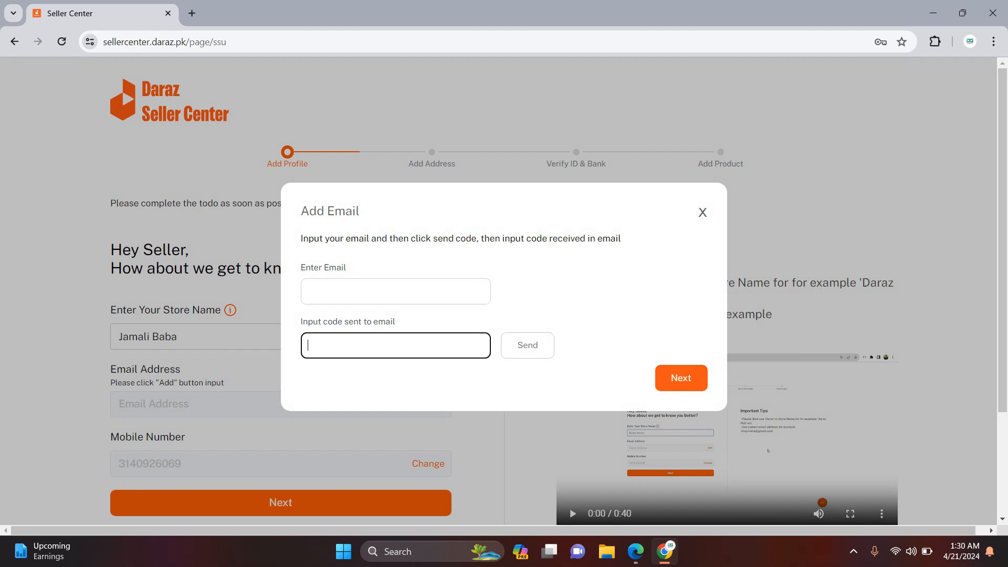
click(702, 212)
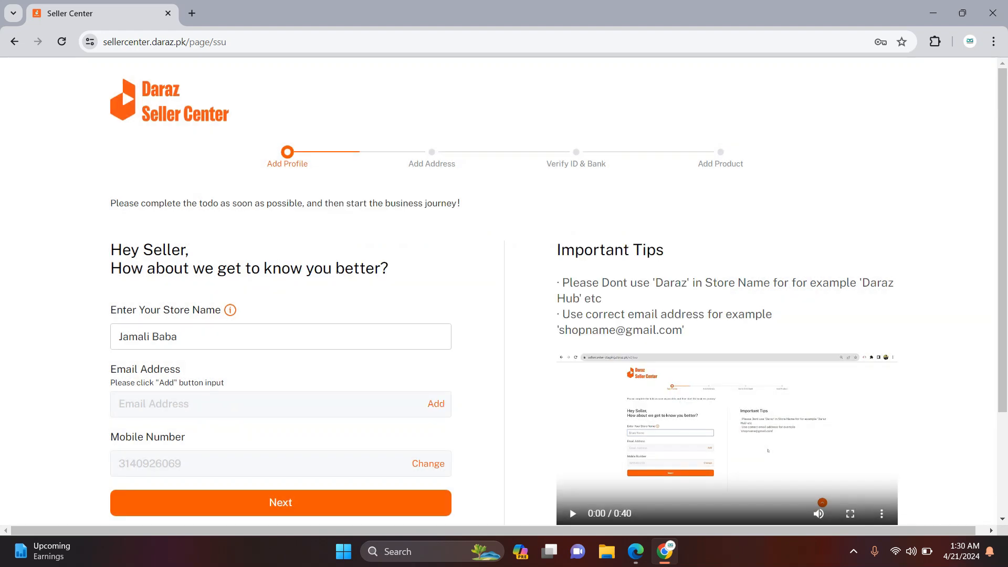
click(280, 502)
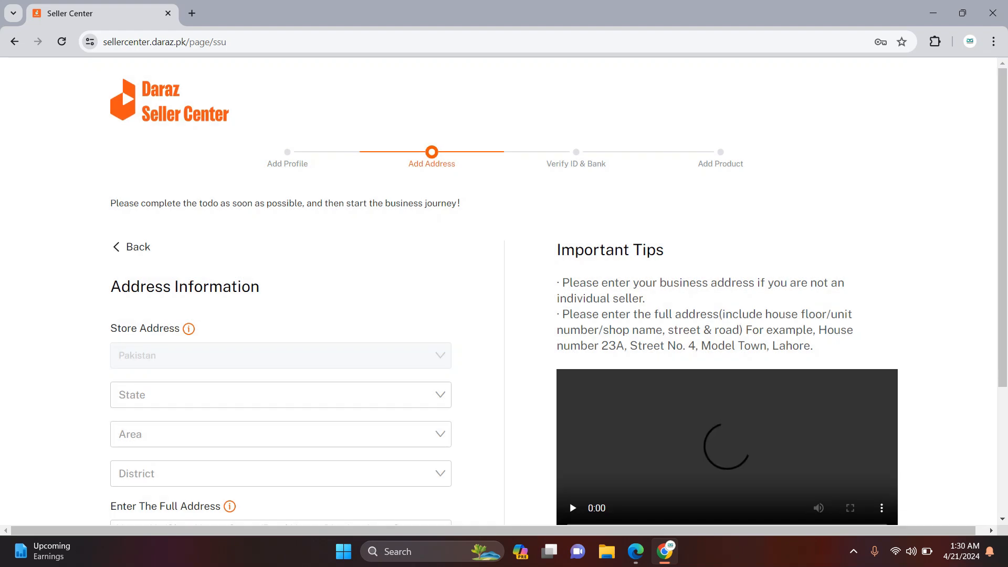
- Choose Islamabad as the store address state
scroll(504, 289, down, 2)
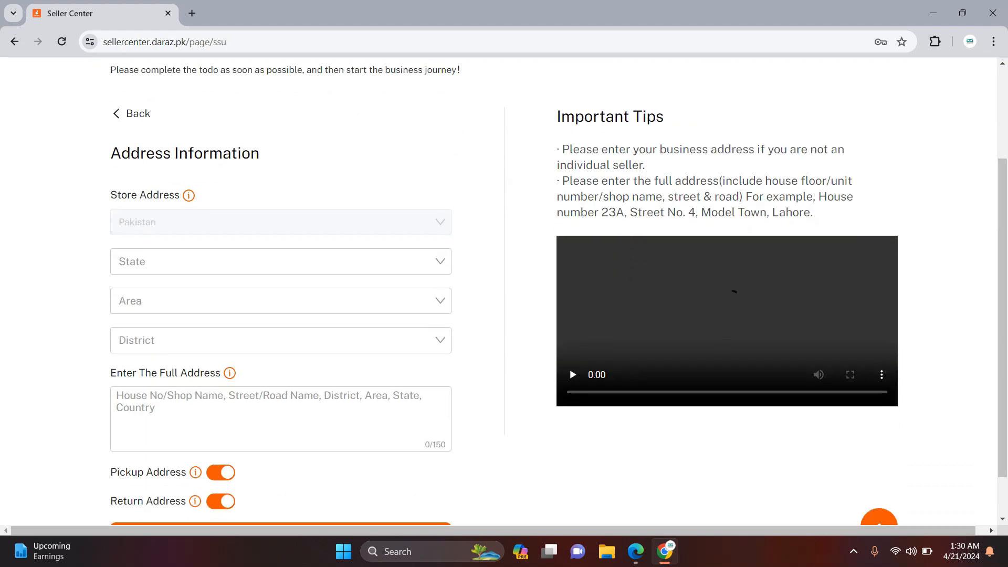
click(281, 261)
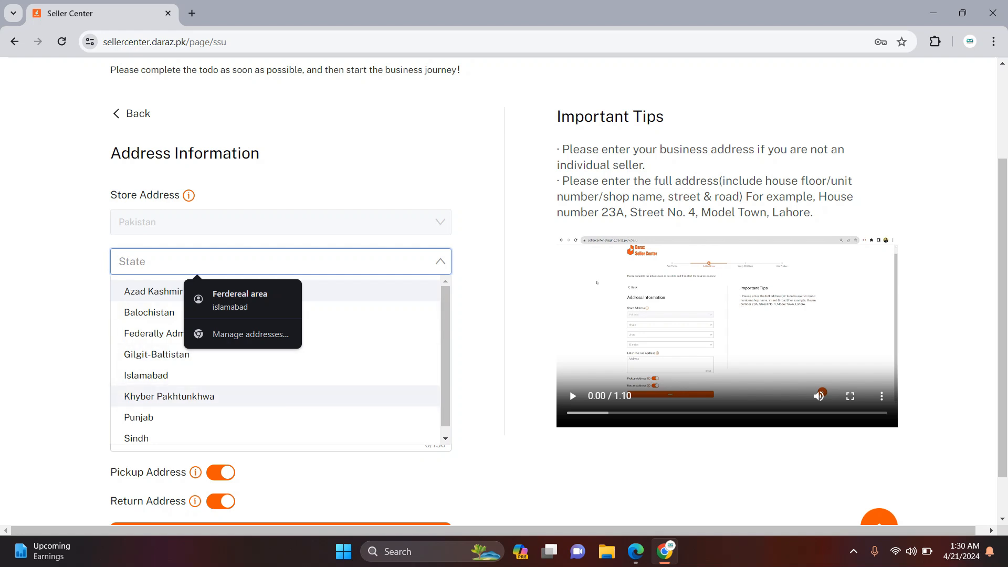
click(146, 375)
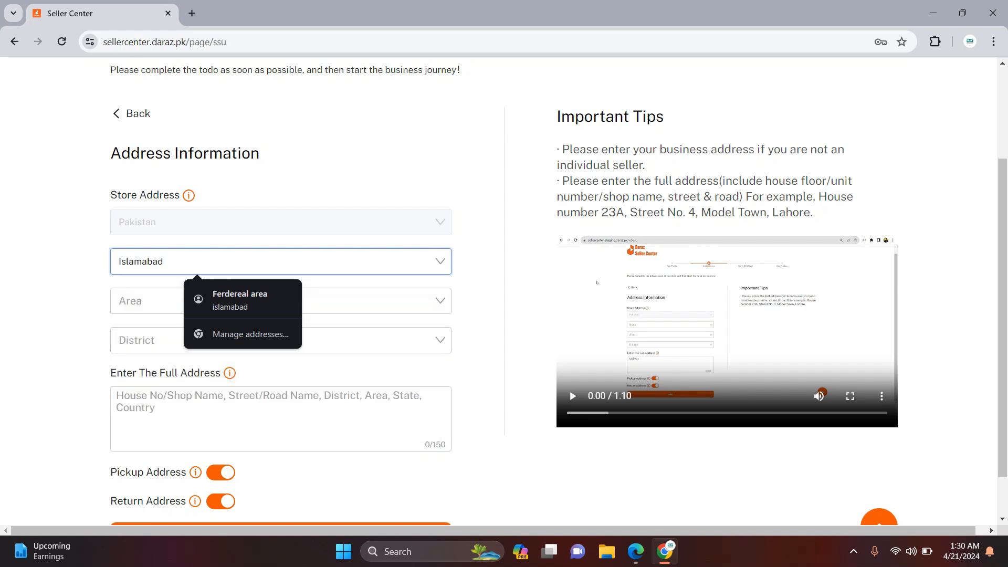
- Browse the Area list without choosing one, then bring up the district choices
click(152, 301)
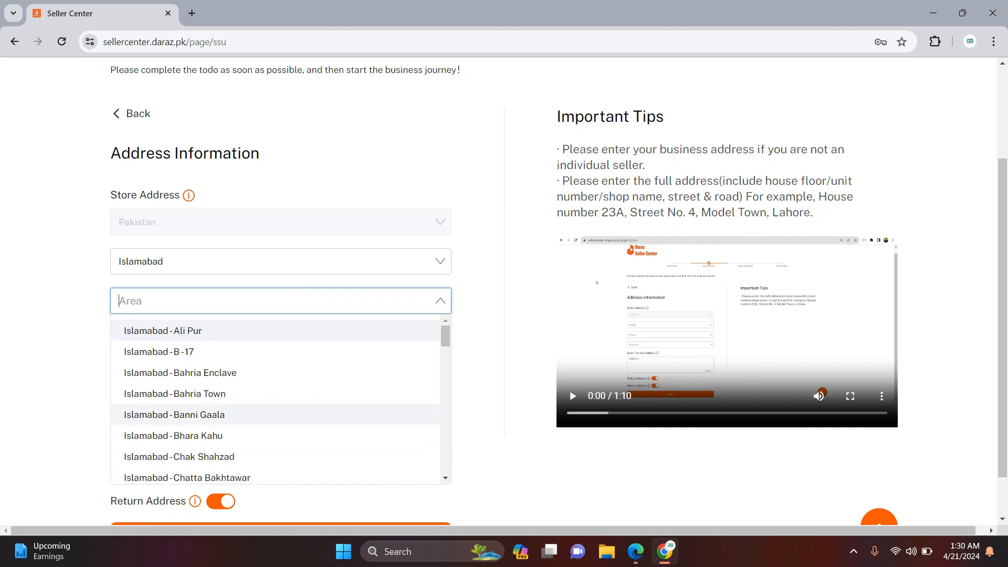
scroll(210, 413, down, 1)
scroll(209, 416, down, 8)
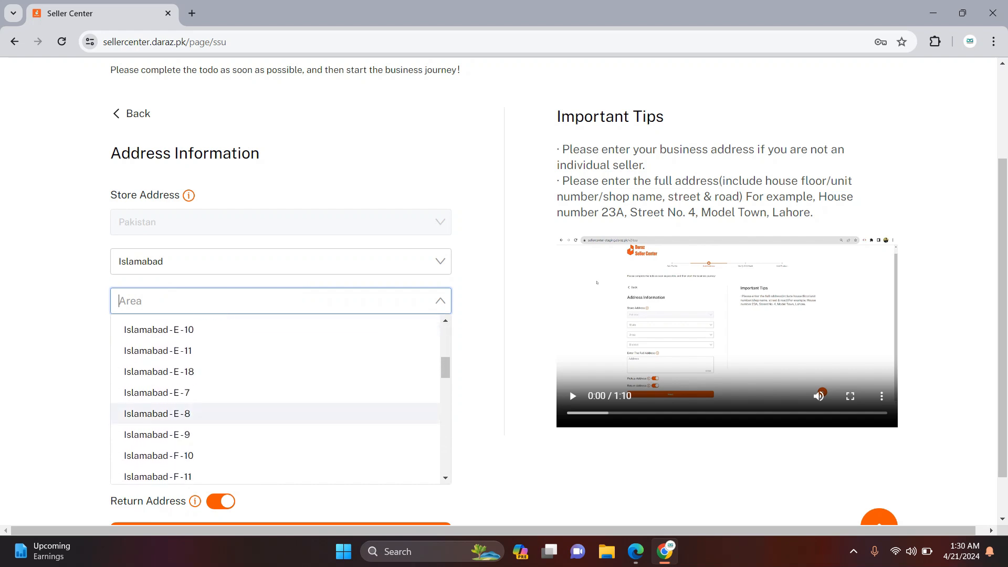
scroll(210, 416, down, 10)
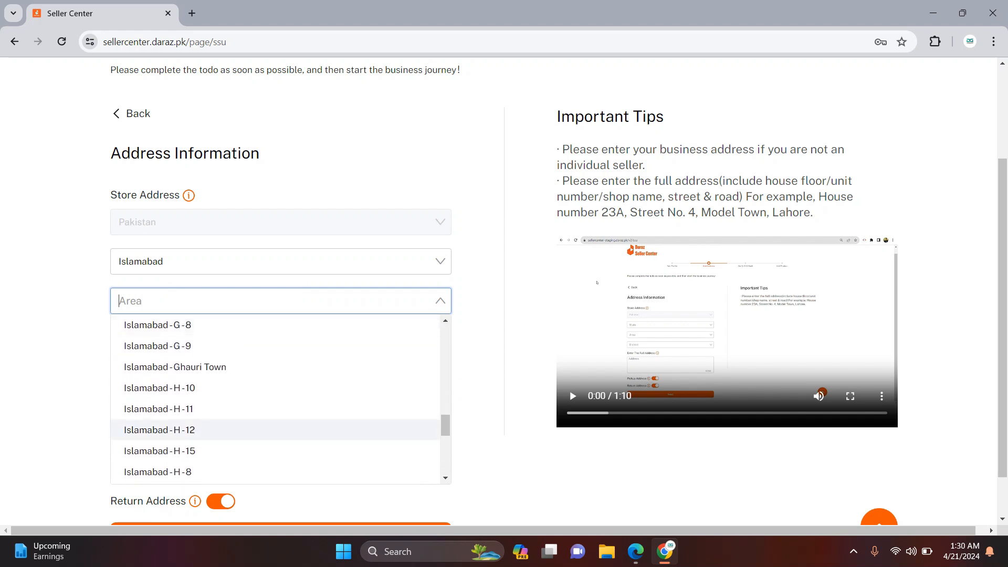
scroll(210, 415, down, 3)
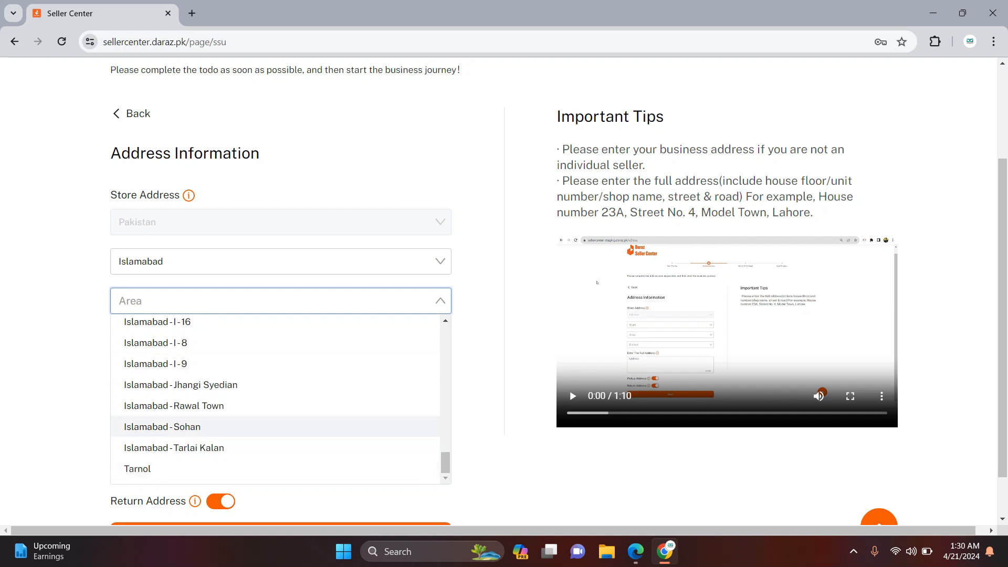
scroll(210, 405, up, 4)
scroll(210, 404, up, 17)
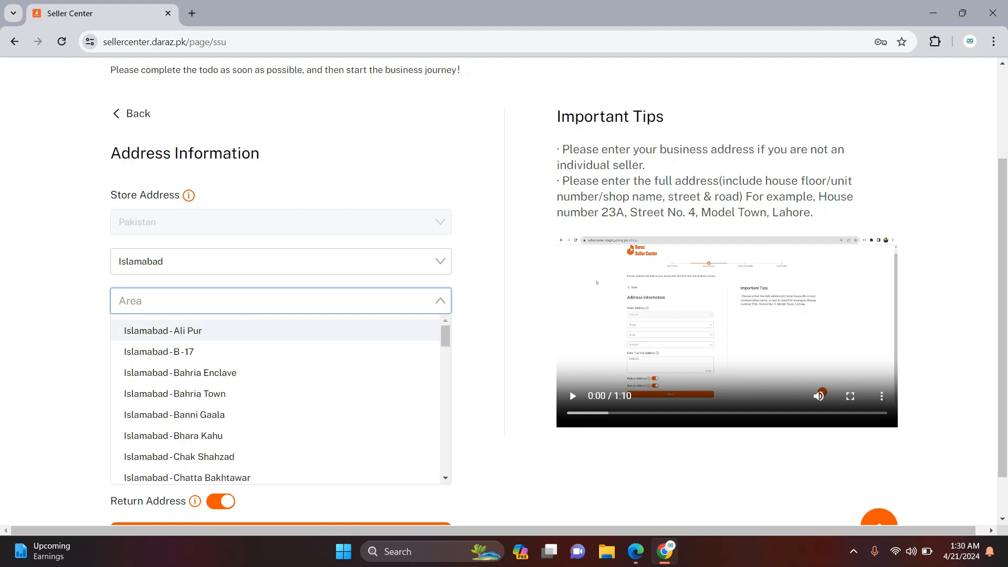
scroll(209, 405, down, 4)
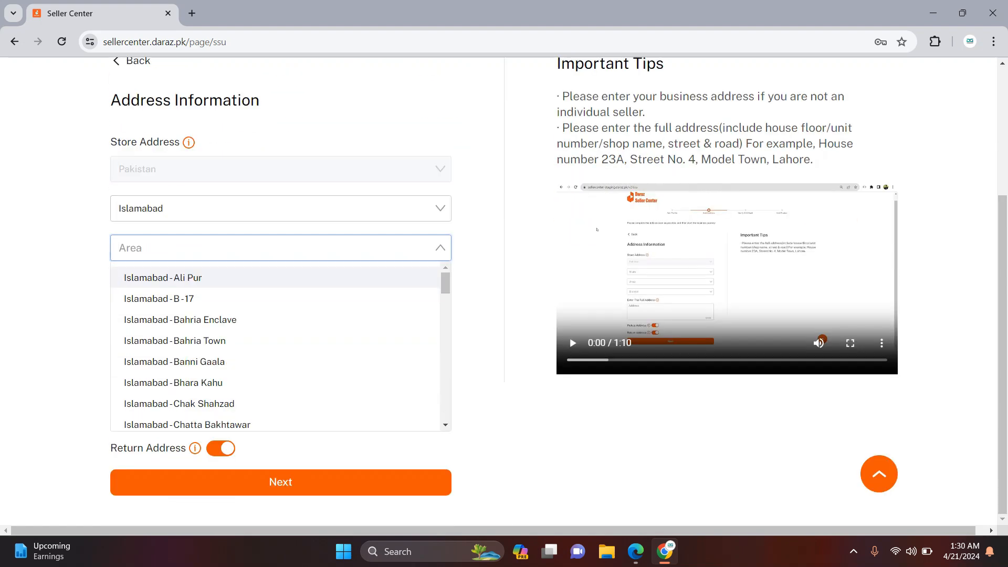
click(478, 215)
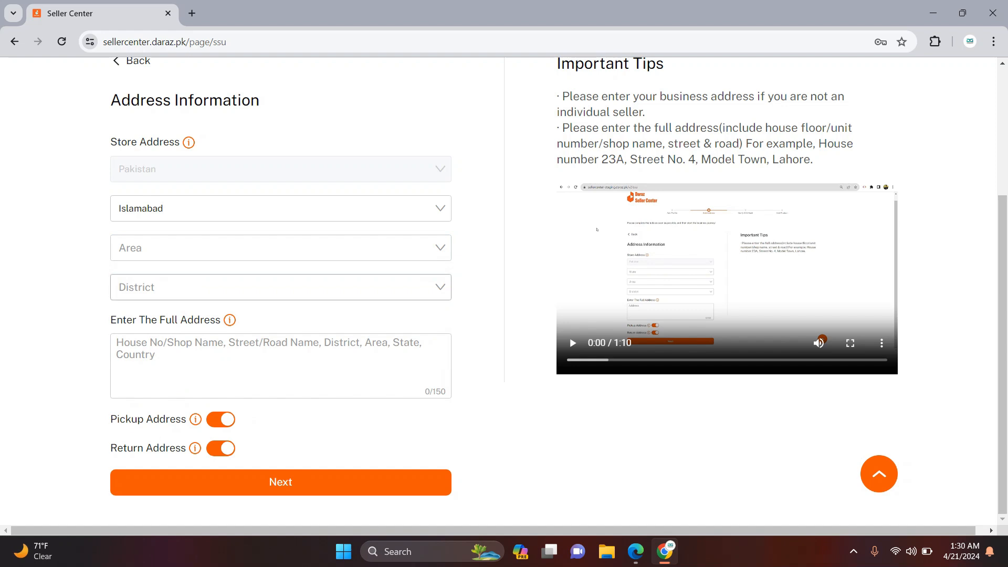
click(281, 287)
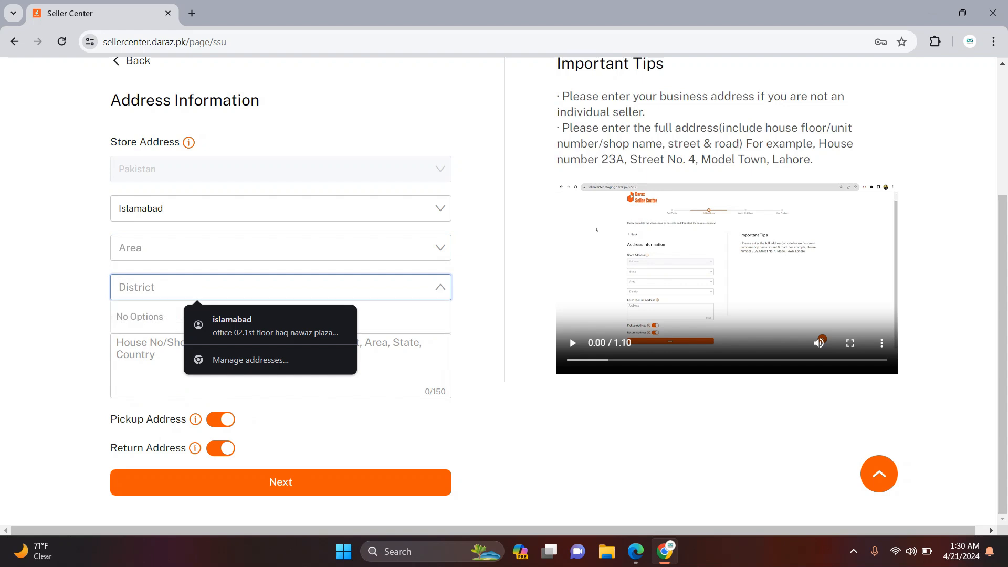
- Fill Full Address with Chrome's saved two-line office address, keeping Islamabad as the region
click(280, 287)
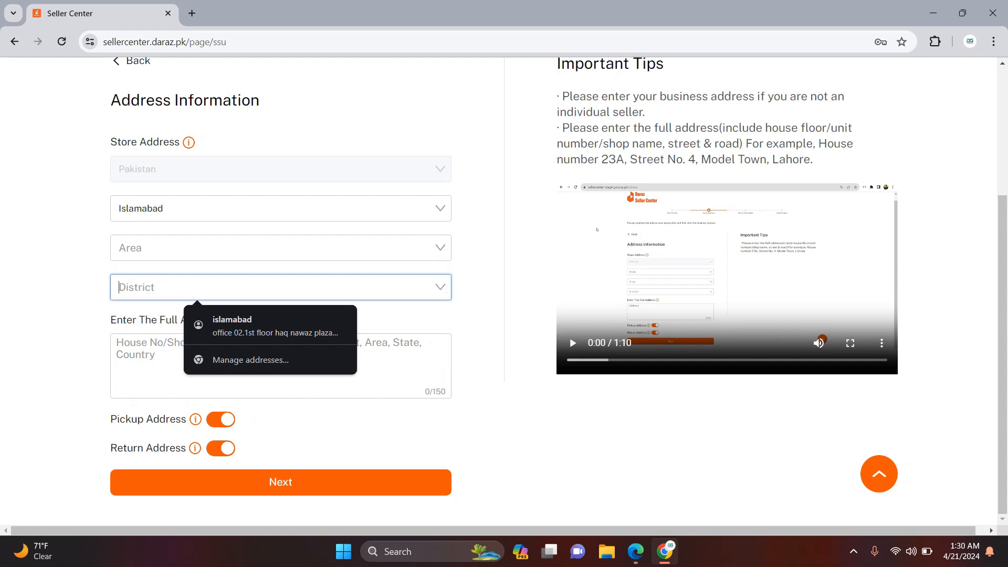
click(478, 314)
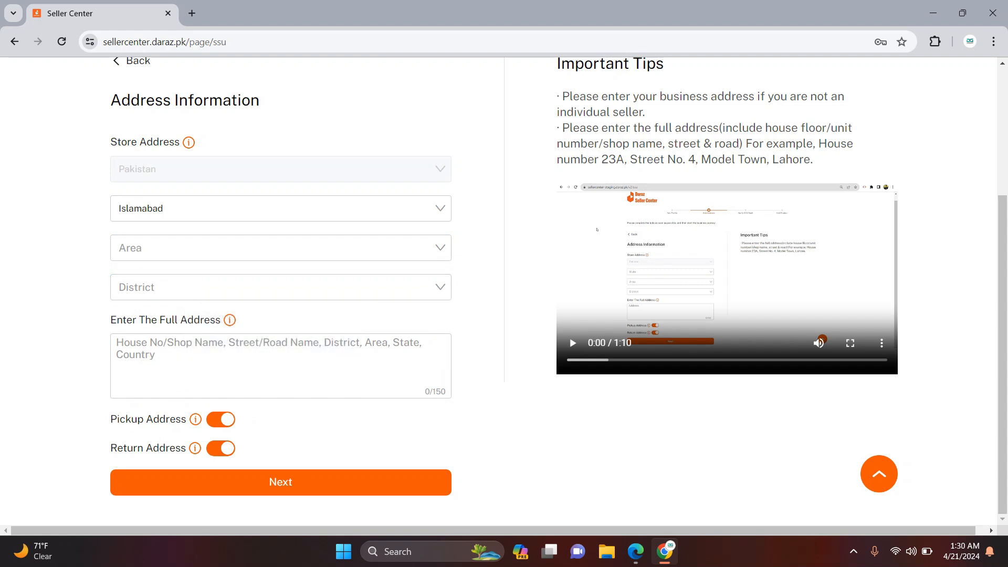
click(281, 287)
click(478, 314)
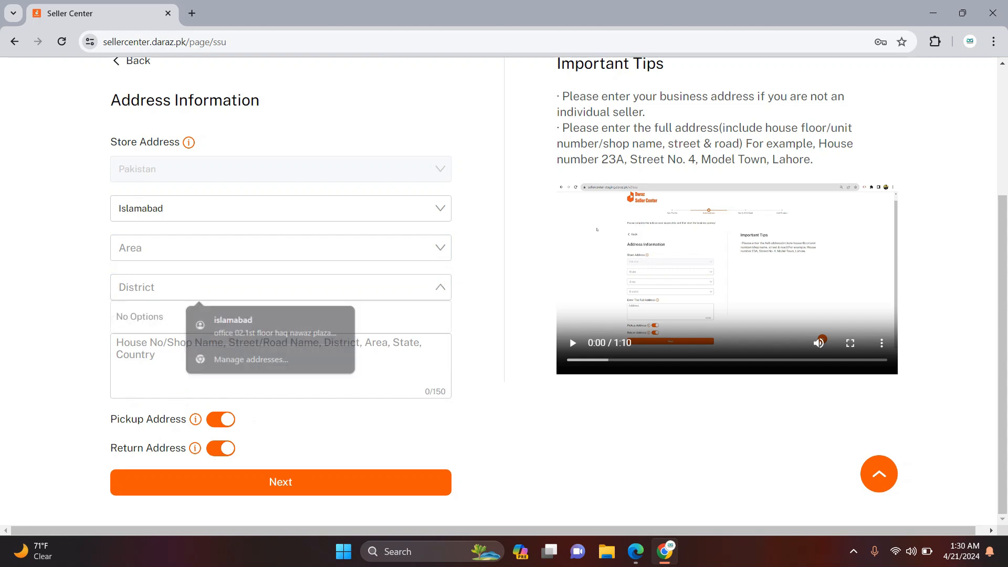
click(280, 365)
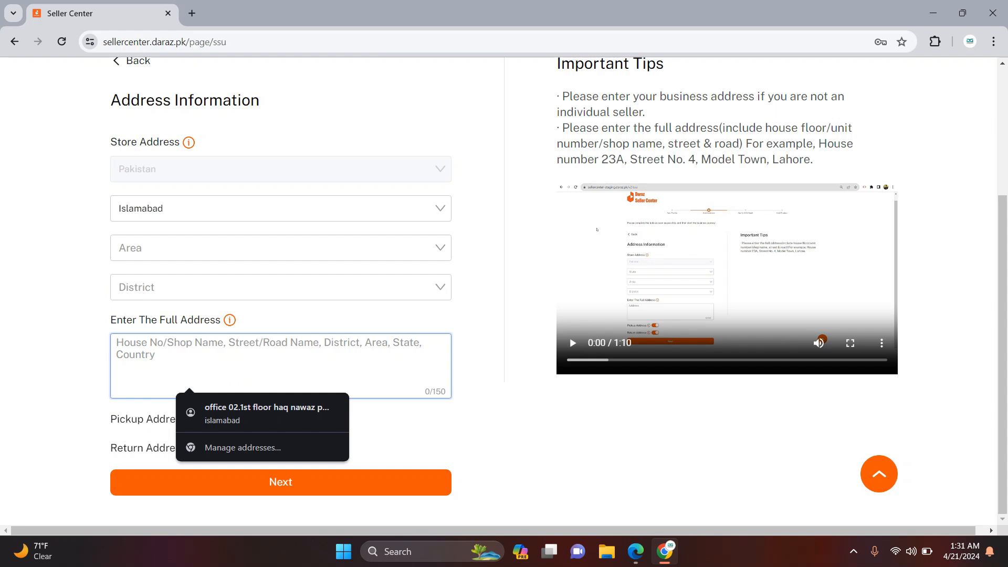
click(218, 418)
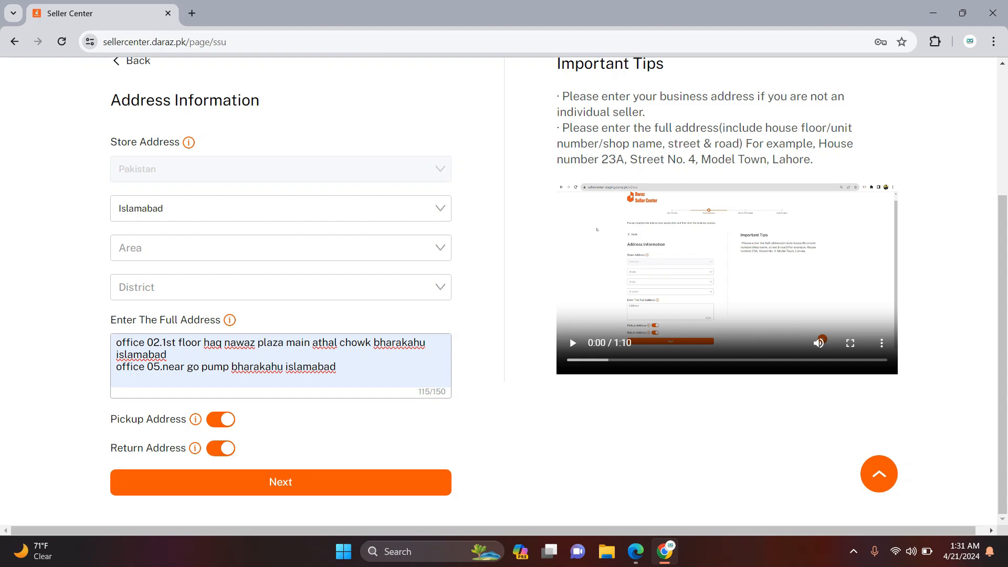
- Clear all text from the Full Address box
click(338, 368)
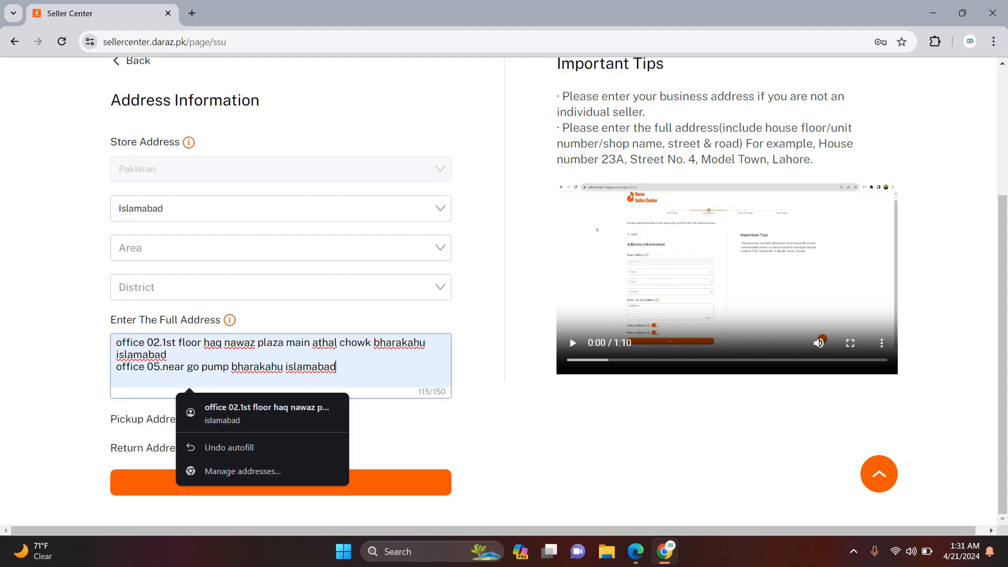
drag(337, 368, 115, 342)
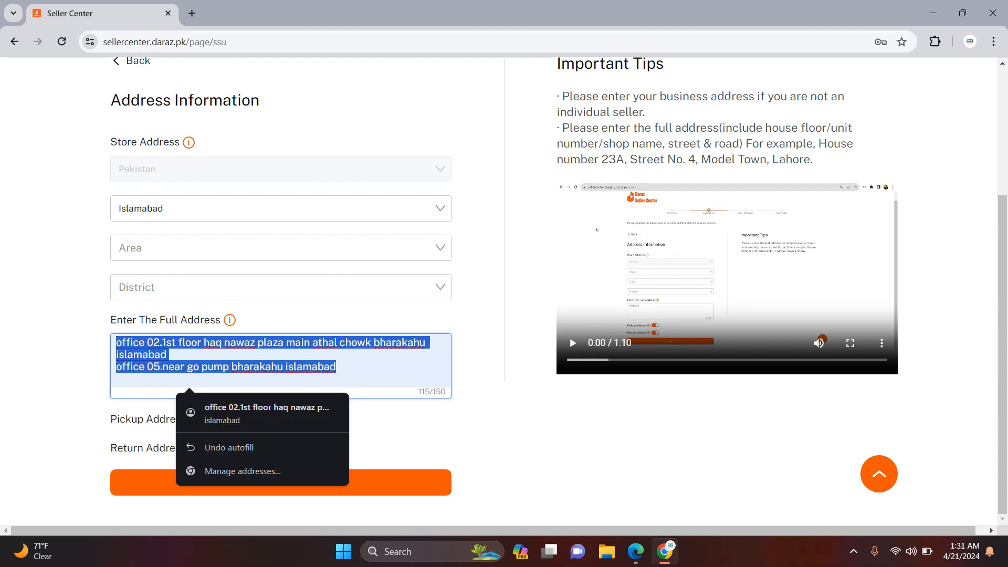
key(BackSpace)
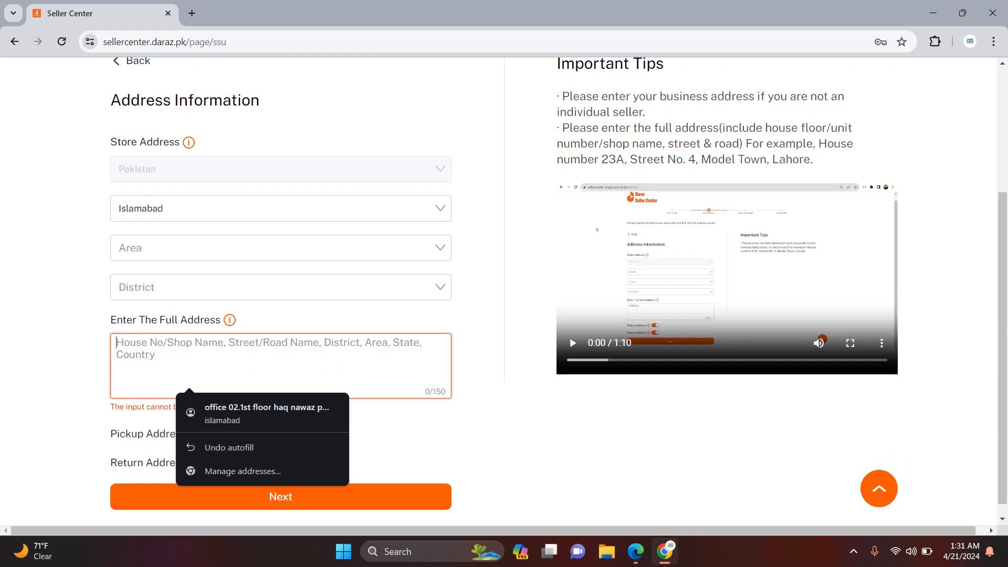
- Switch off the shared Return Address and Pickup Address toggles
scroll(557, 286, down, 1)
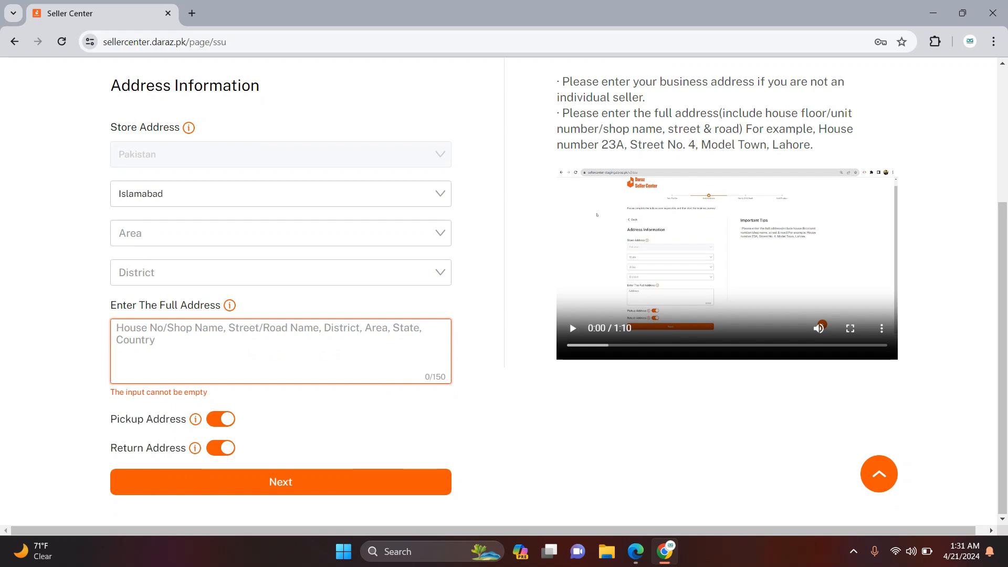
click(220, 448)
scroll(220, 448, down, 4)
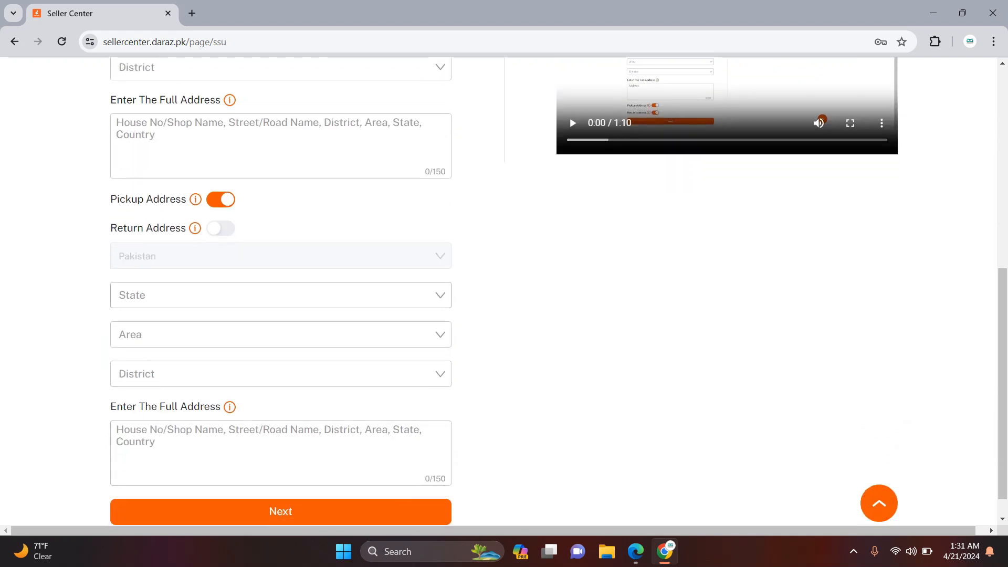
scroll(559, 291, down, 1)
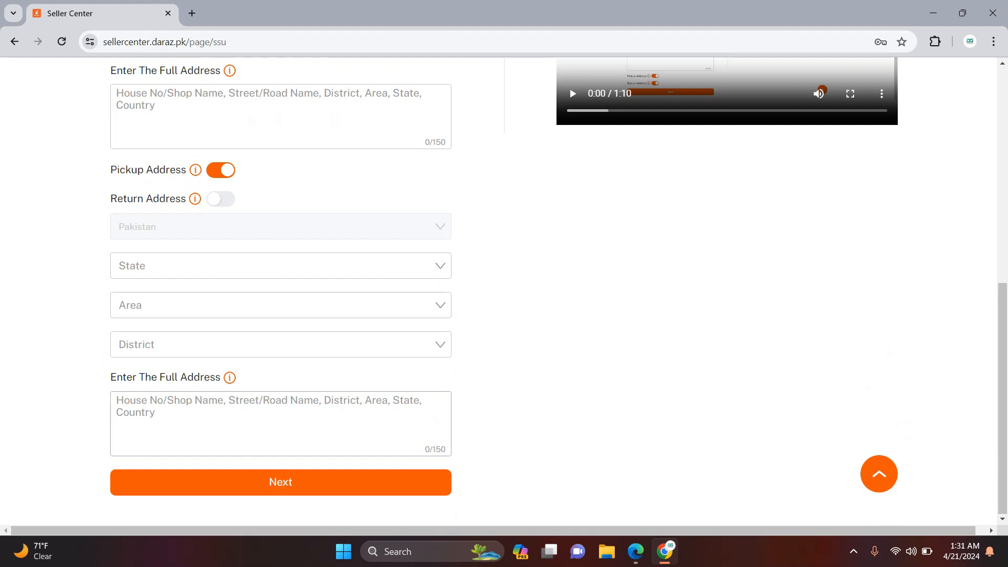
scroll(503, 292, right, 1)
click(219, 171)
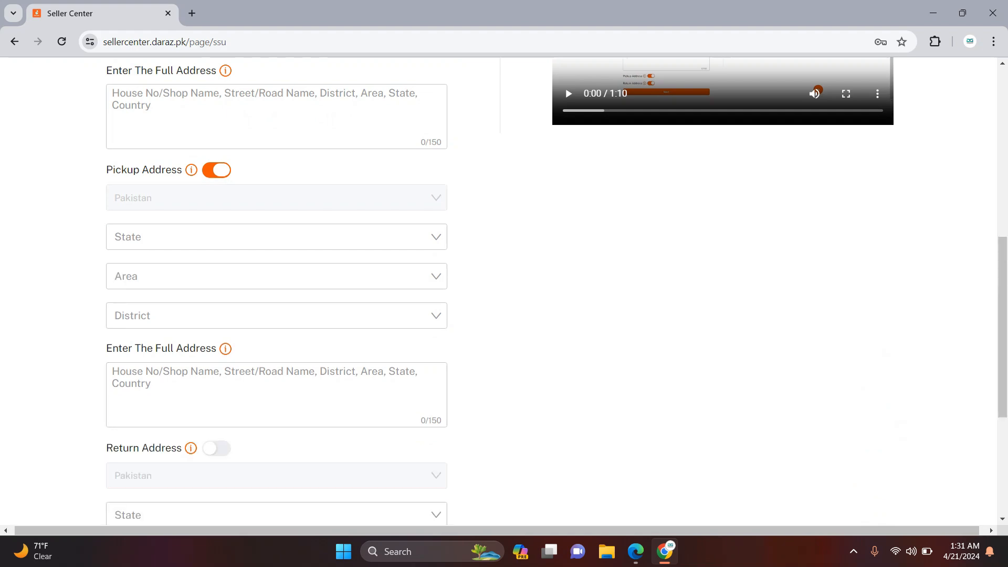
scroll(325, 391, down, 4)
scroll(218, 170, up, 13)
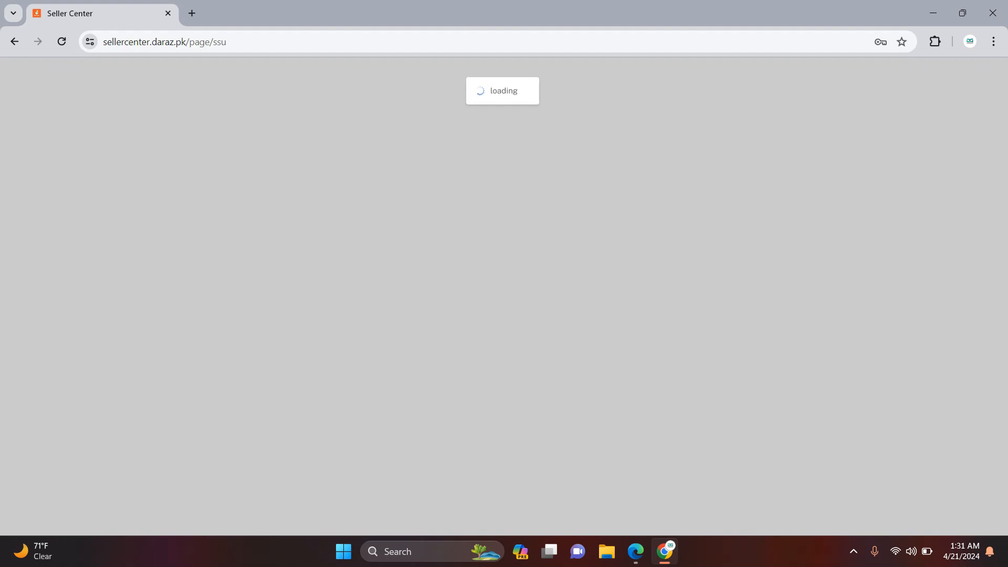
- Choose "I'm an Individual" as account type and continue to ID & Bank Account Information
click(14, 42)
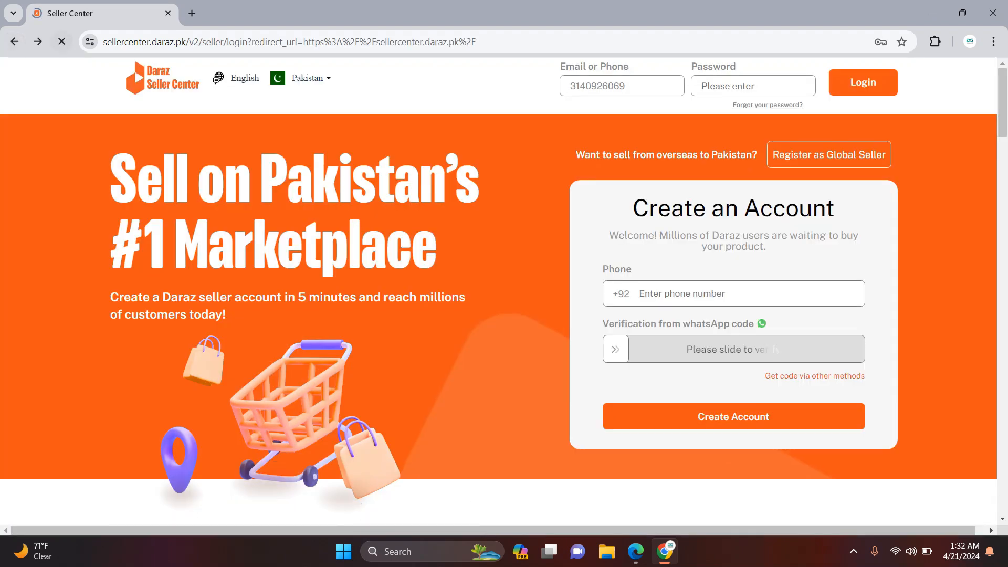
click(38, 42)
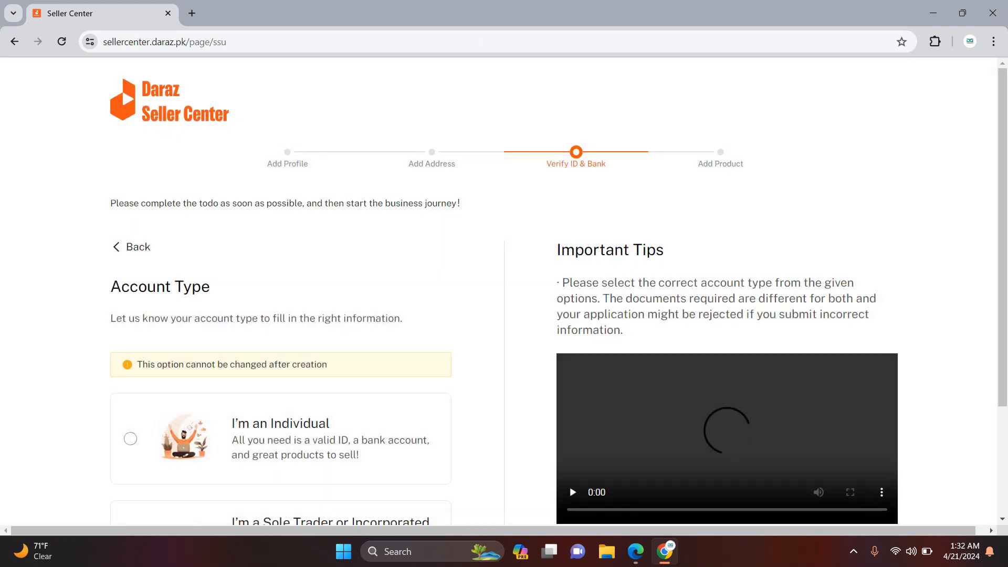
scroll(504, 294, down, 3)
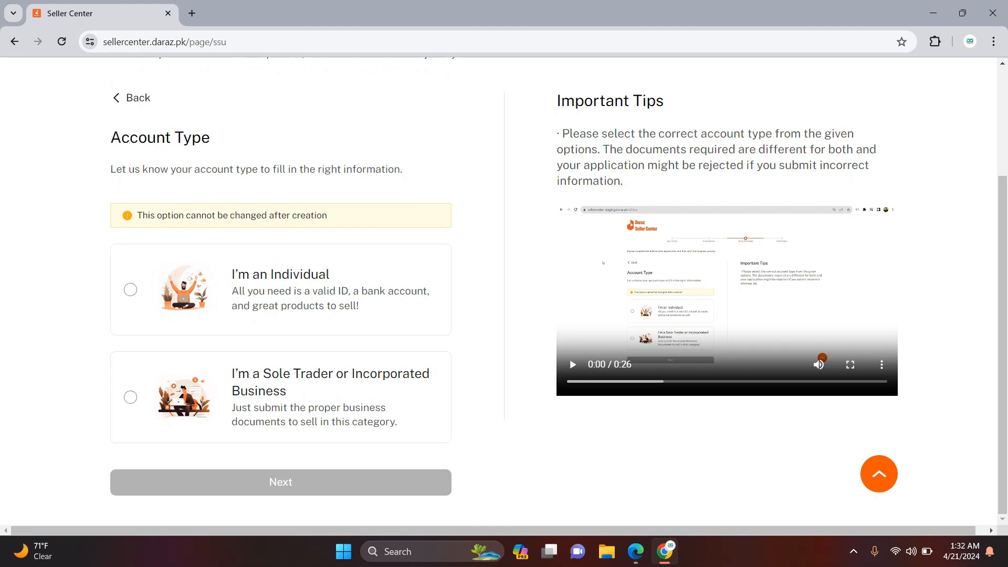
scroll(272, 411, up, 5)
scroll(272, 410, down, 5)
click(131, 289)
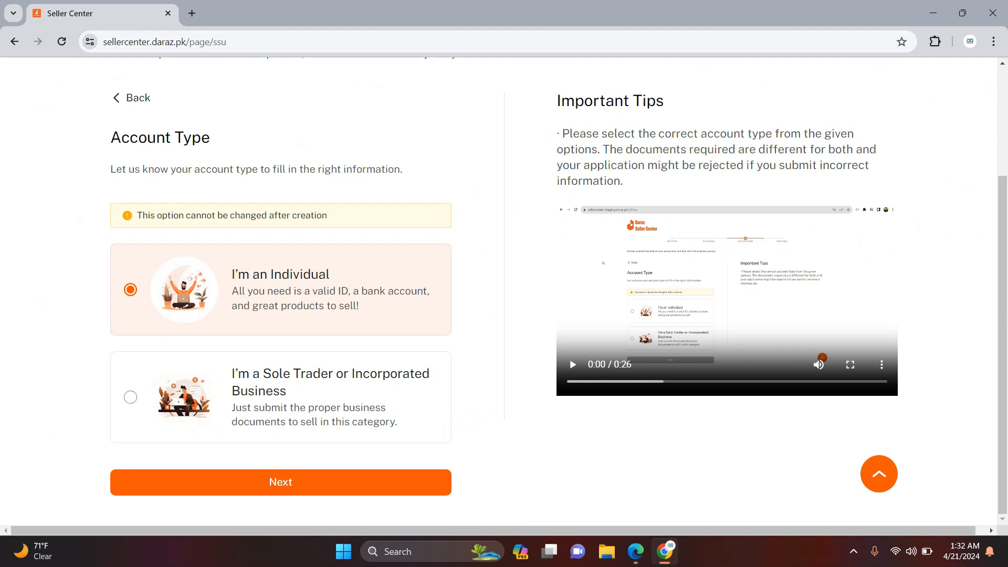
click(280, 481)
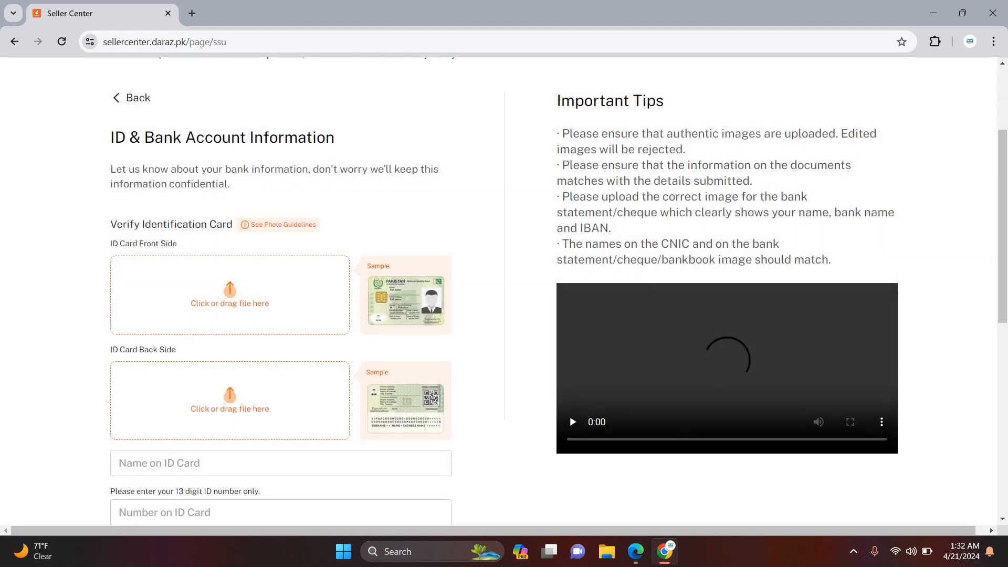
- Scroll through the ID & Bank Account form without filling anything in
scroll(406, 324, up, 2)
scroll(406, 326, up, 5)
scroll(406, 326, down, 6)
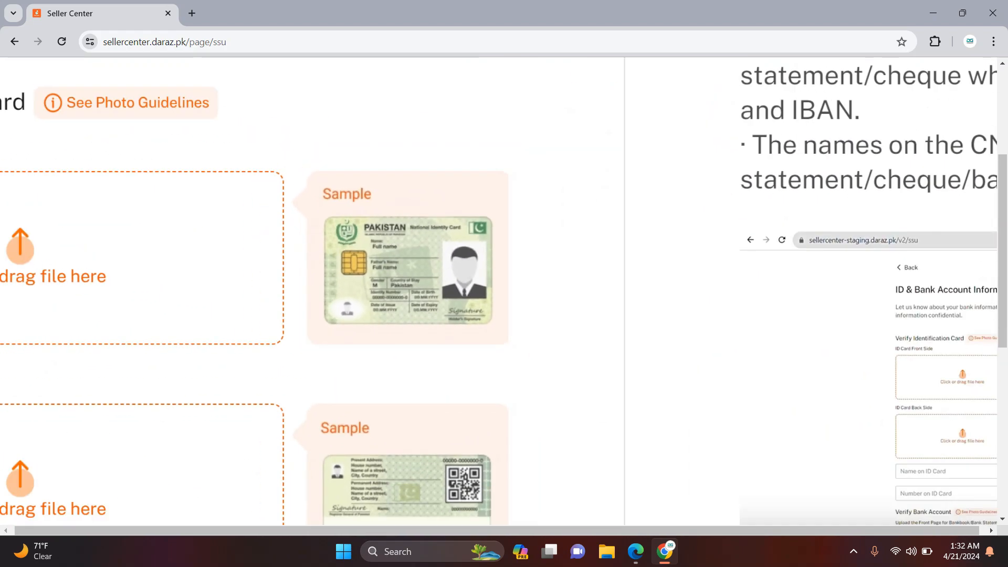
scroll(399, 400, up, 5)
scroll(399, 400, down, 5)
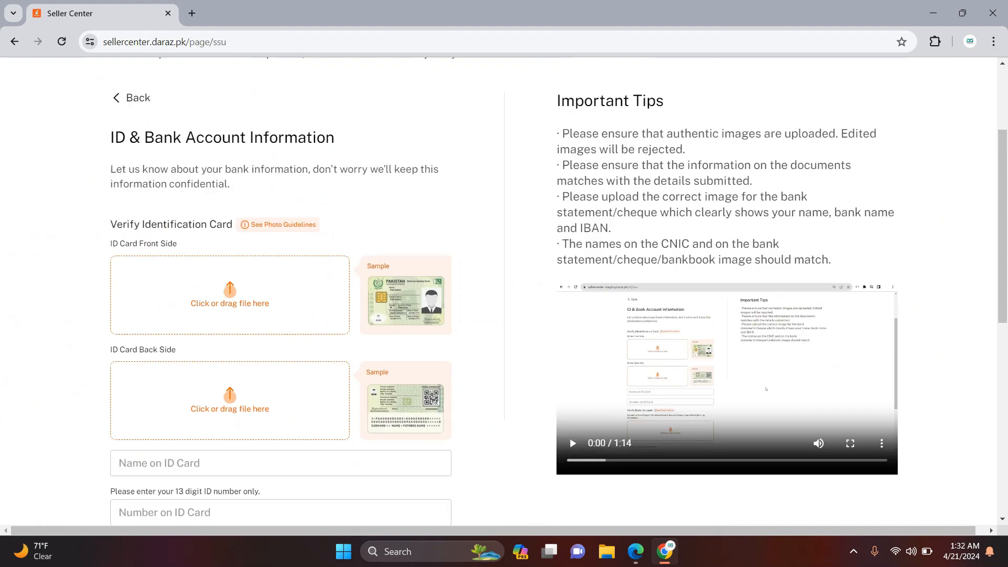
scroll(399, 400, down, 4)
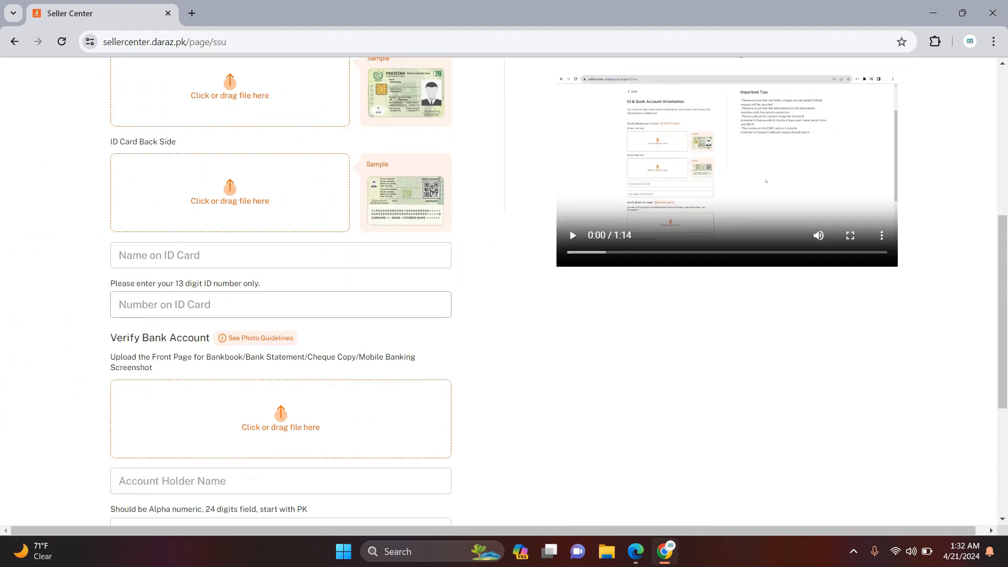
scroll(559, 290, down, 3)
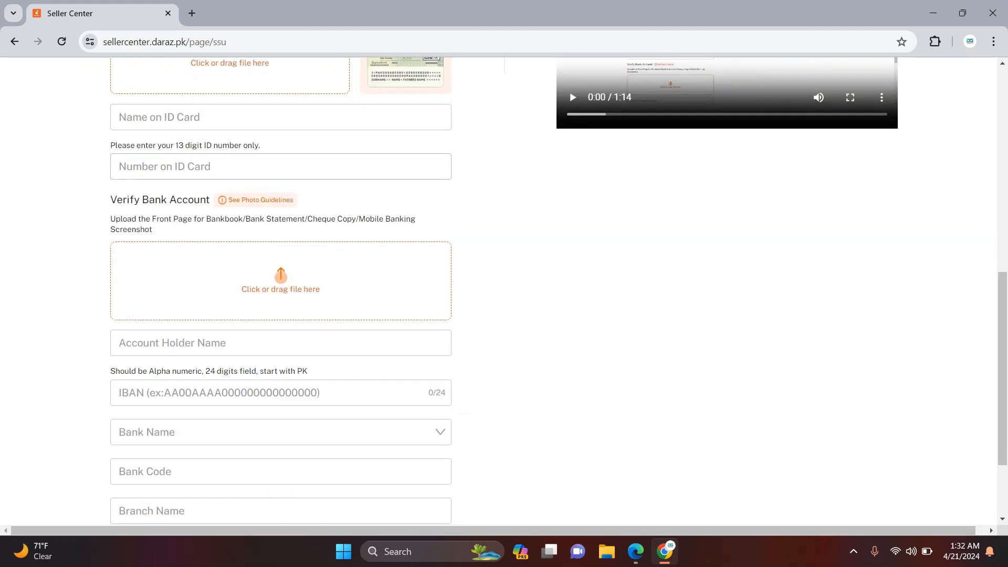
scroll(280, 295, up, 5)
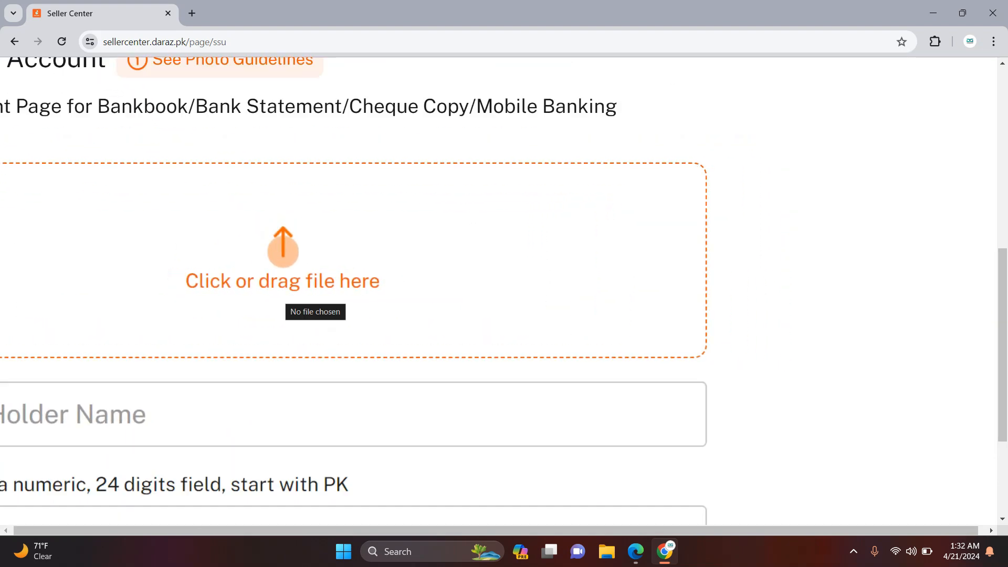
scroll(281, 295, down, 5)
scroll(281, 295, down, 3)
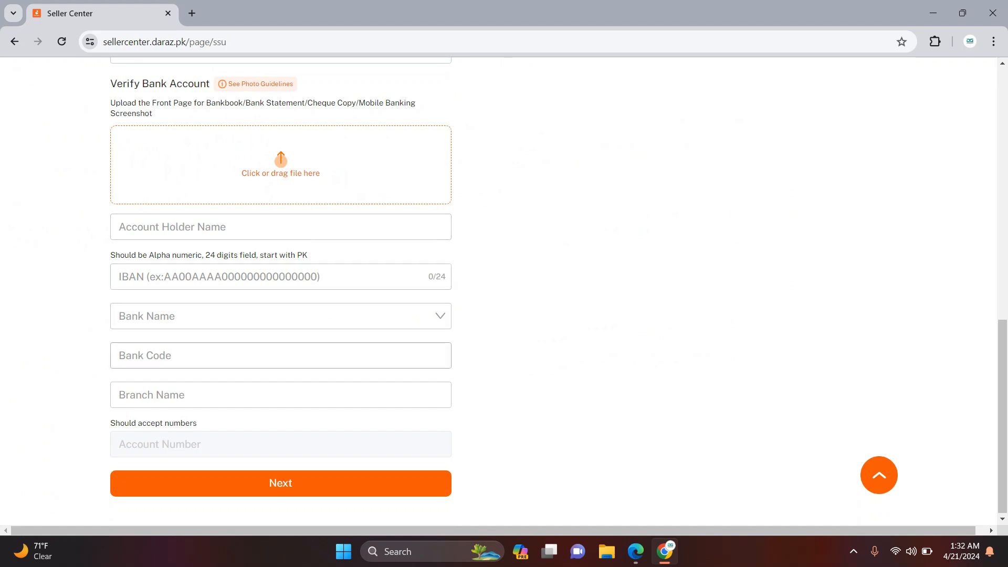
- Check the Bank Name dropdown, then move up to the Add Product onboarding step
click(280, 316)
click(281, 316)
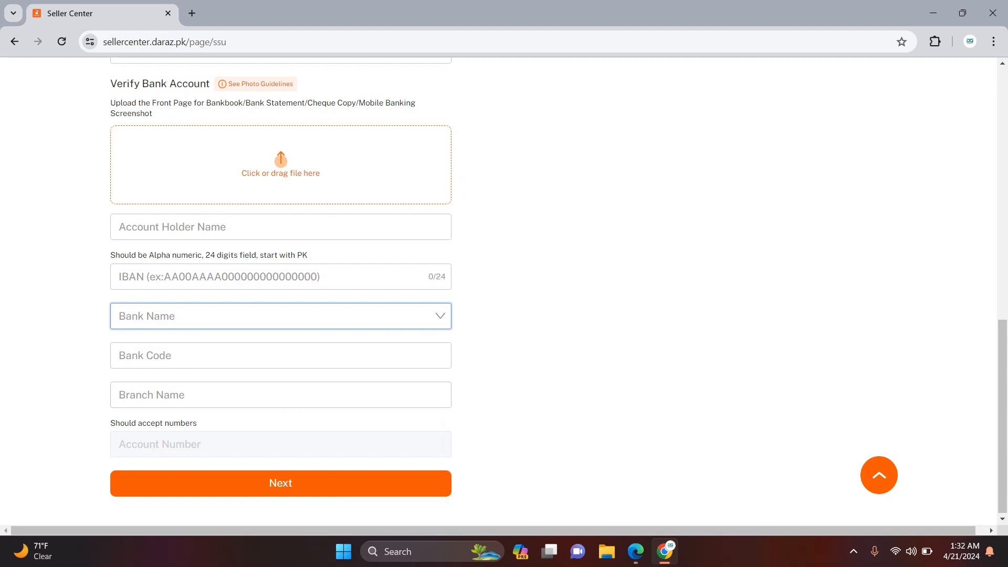
scroll(499, 294, up, 12)
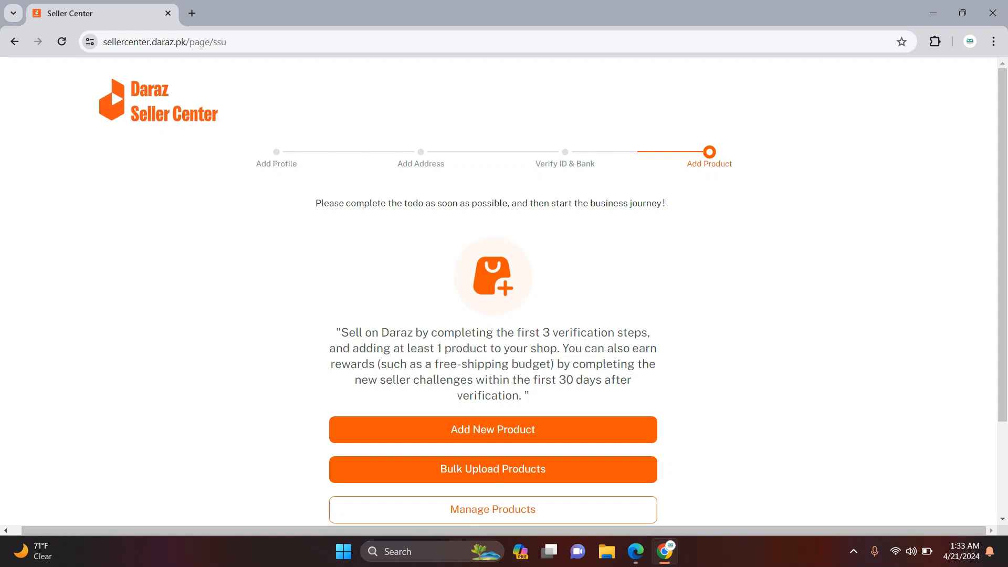
- Start a new product in the ProductPublish tab and look over the Basic information form
click(492, 430)
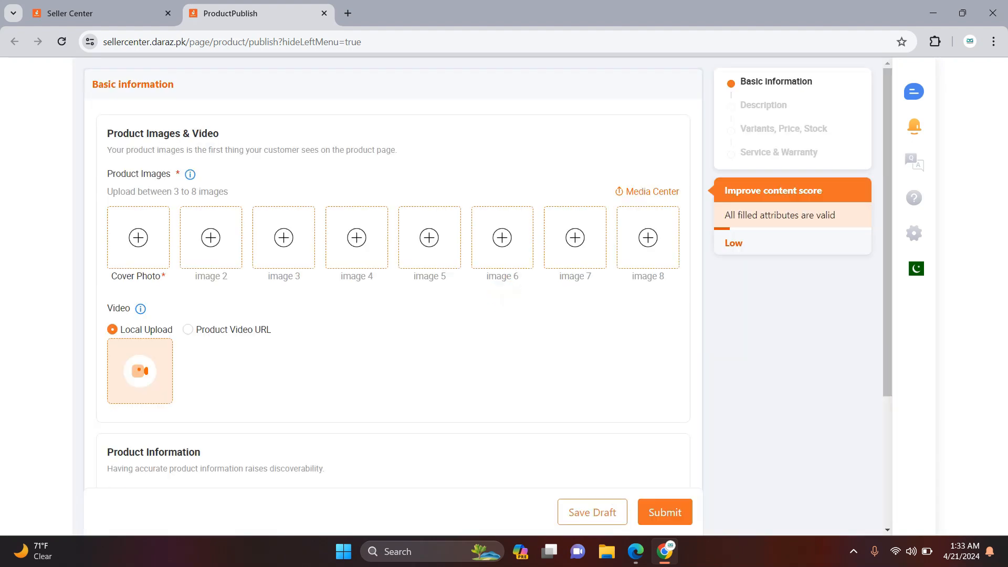
scroll(394, 294, down, 3)
scroll(393, 294, up, 3)
scroll(394, 294, down, 3)
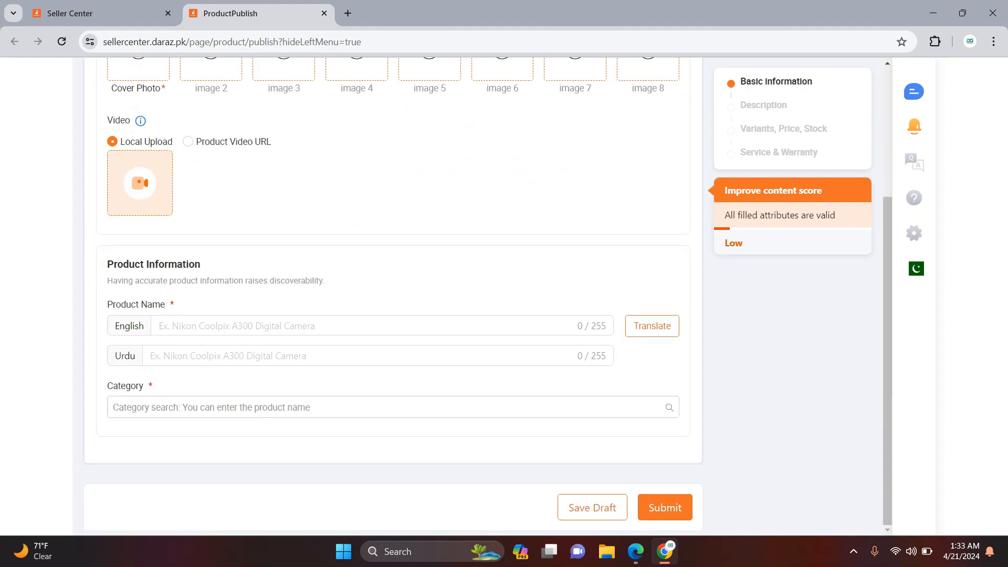
scroll(394, 294, up, 4)
scroll(394, 293, down, 4)
scroll(394, 294, up, 4)
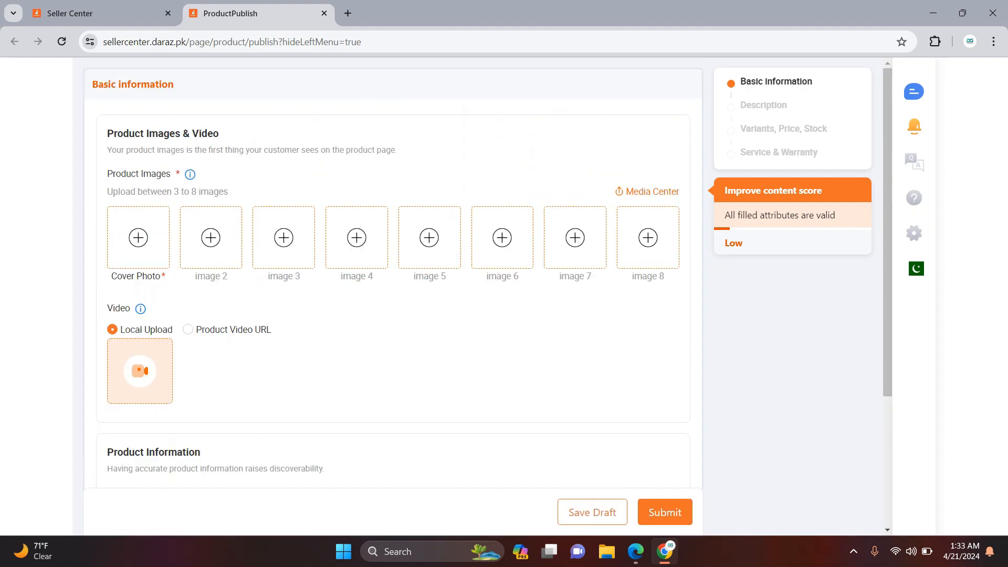
scroll(393, 294, down, 4)
scroll(394, 293, up, 4)
scroll(394, 294, down, 4)
scroll(394, 294, up, 4)
scroll(393, 293, down, 4)
scroll(394, 293, up, 4)
- Load two brown shoe photos from Desktop > SS shoes Makers > bwtwa into the image uploader
click(138, 237)
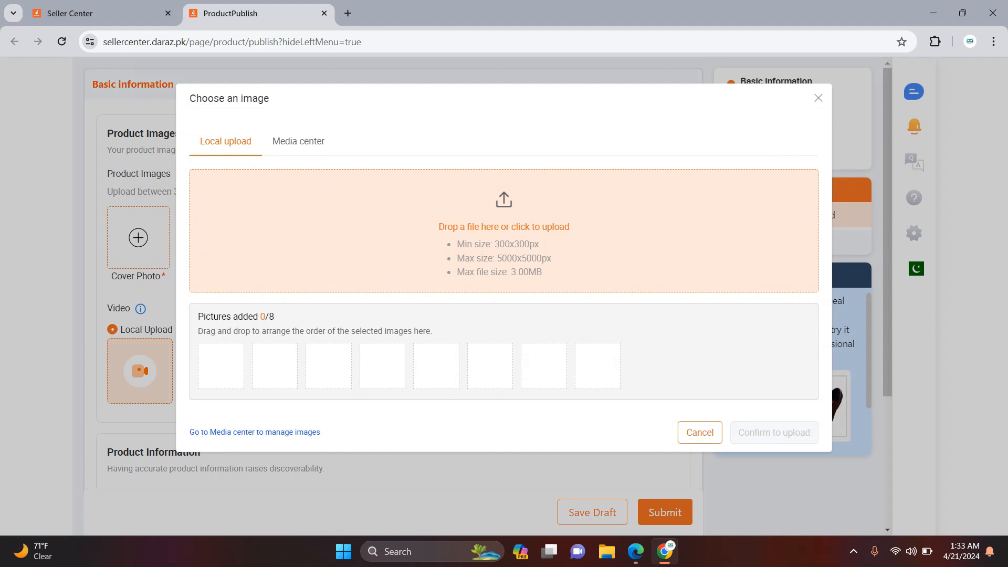
click(504, 226)
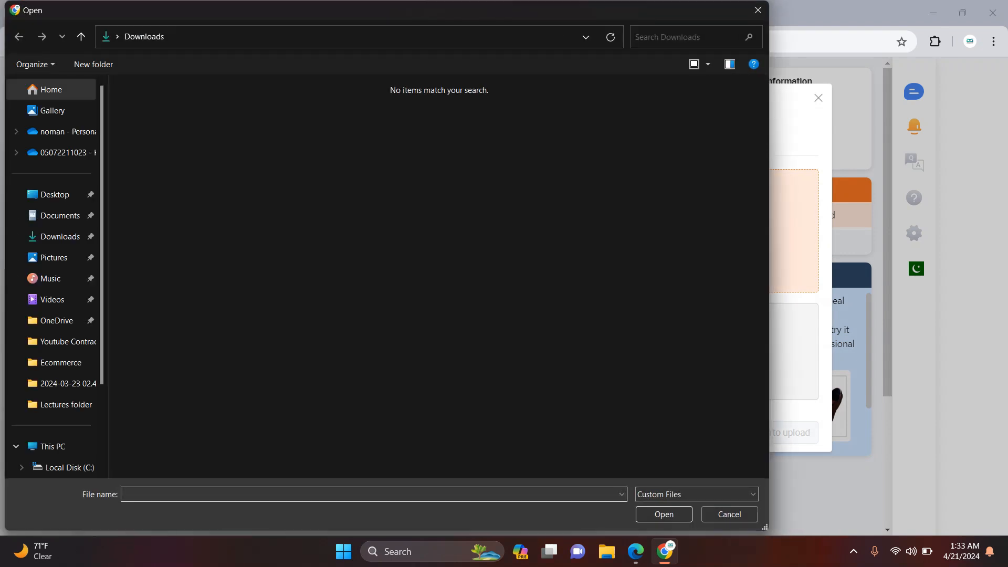
scroll(53, 420, down, 3)
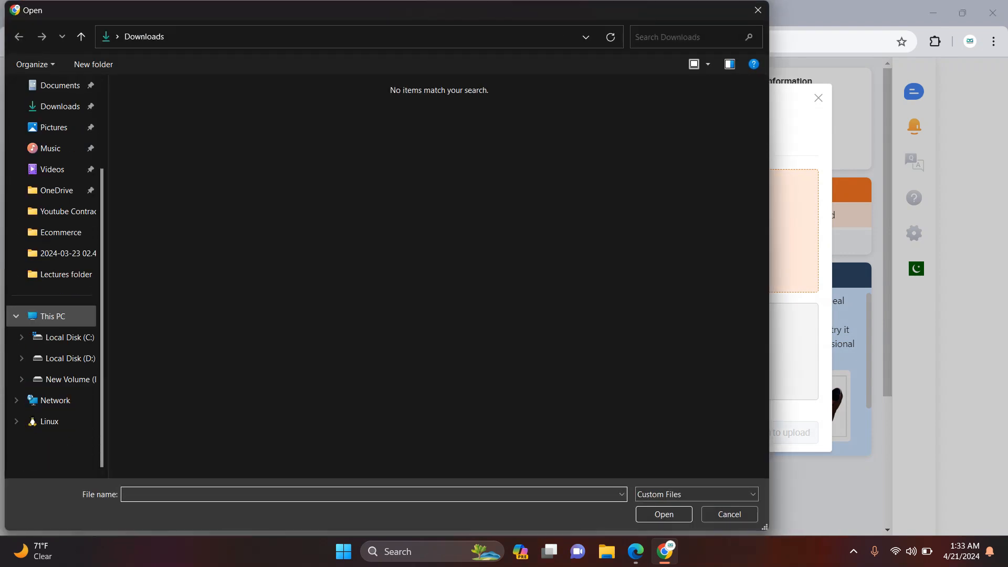
scroll(53, 378, up, 3)
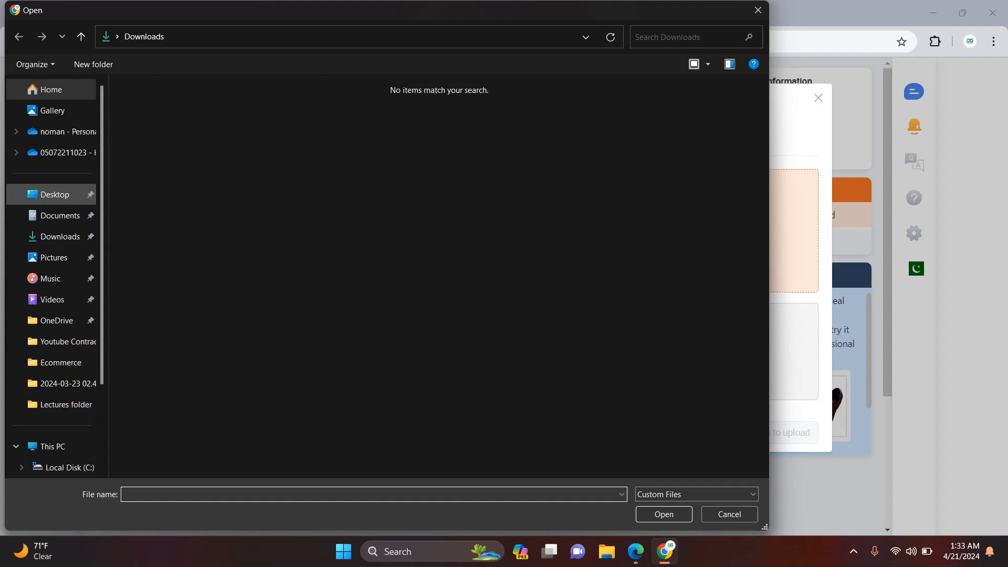
click(53, 194)
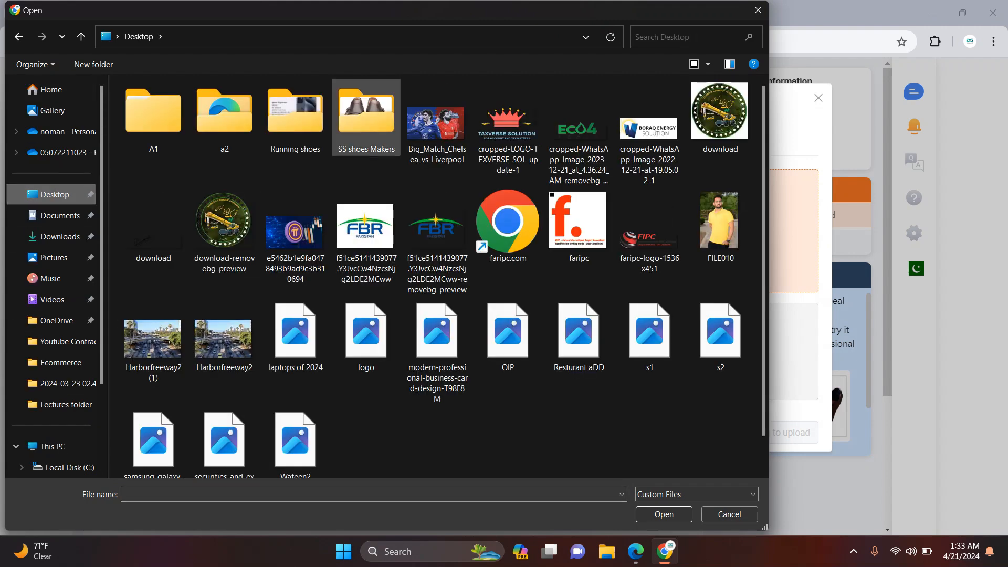
double_click(365, 115)
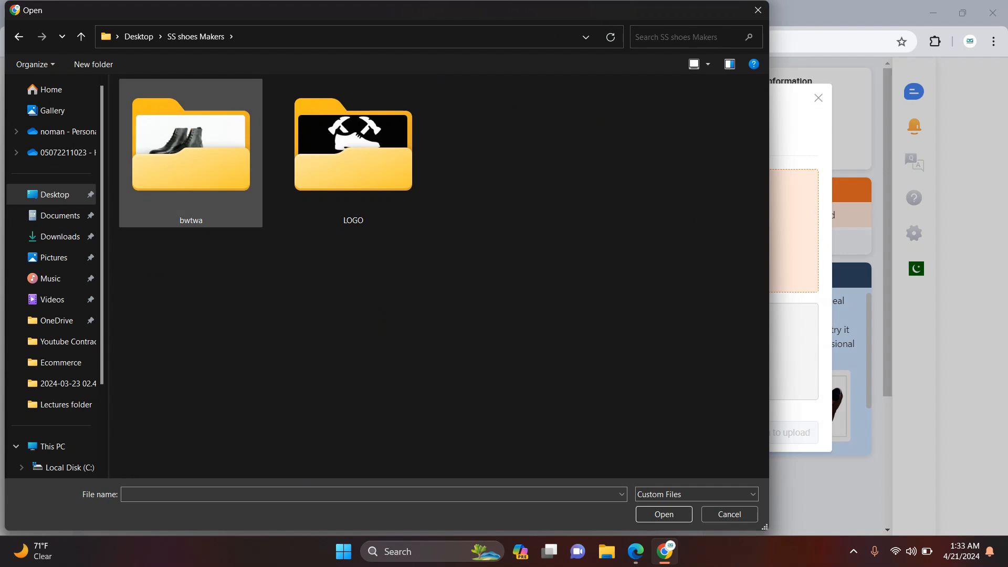
double_click(191, 152)
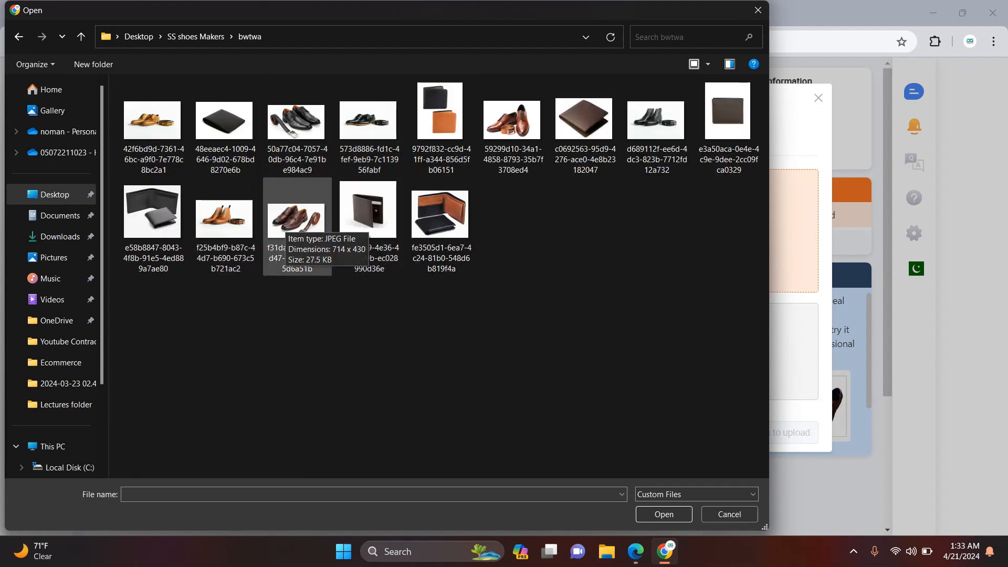
click(293, 221)
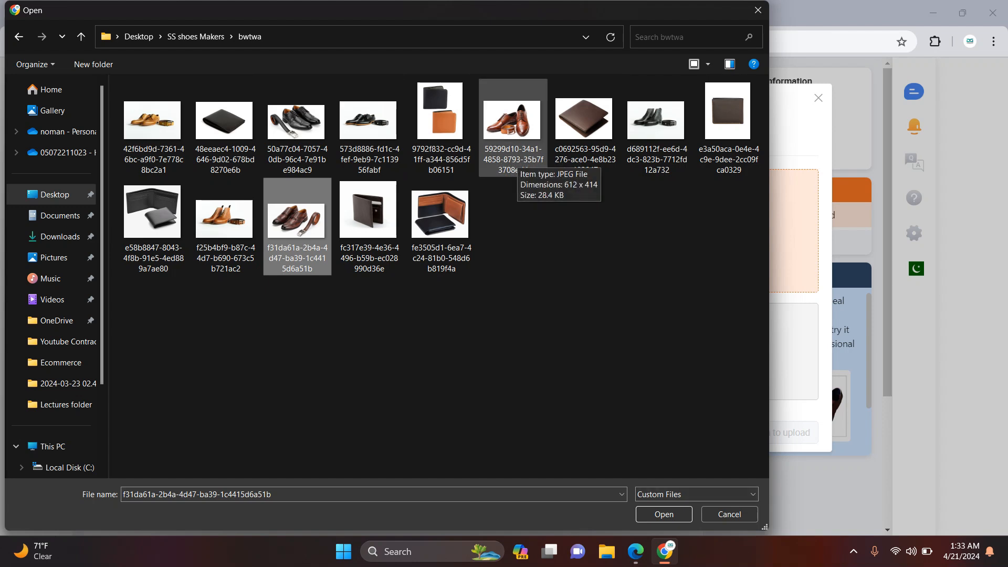
ctrl+click(513, 157)
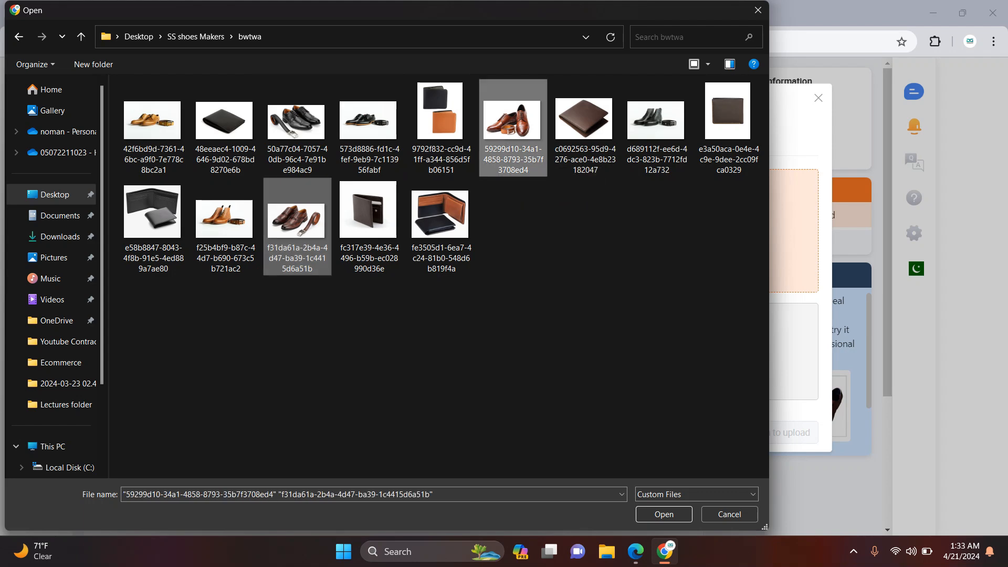
click(663, 514)
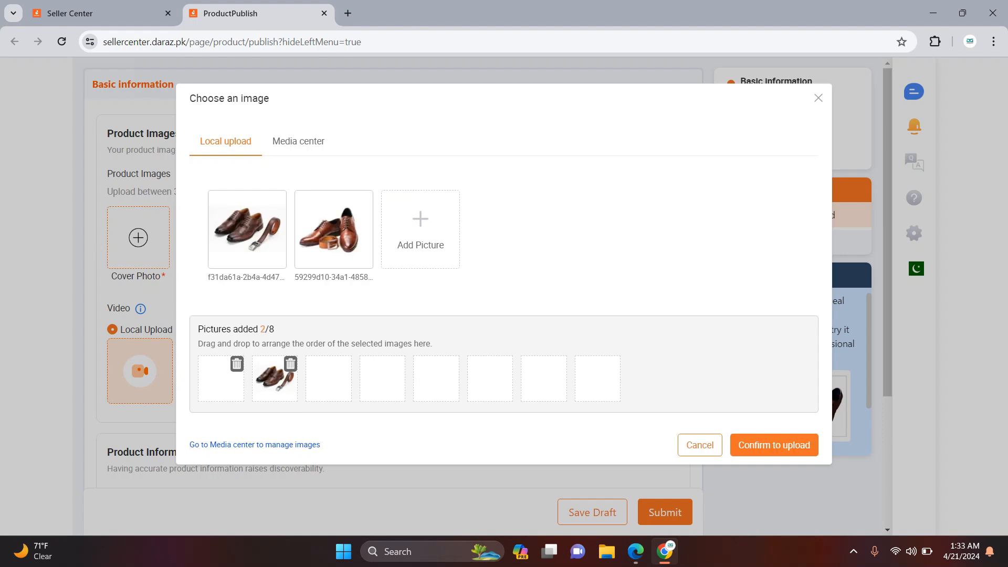
mouse_move(246, 230)
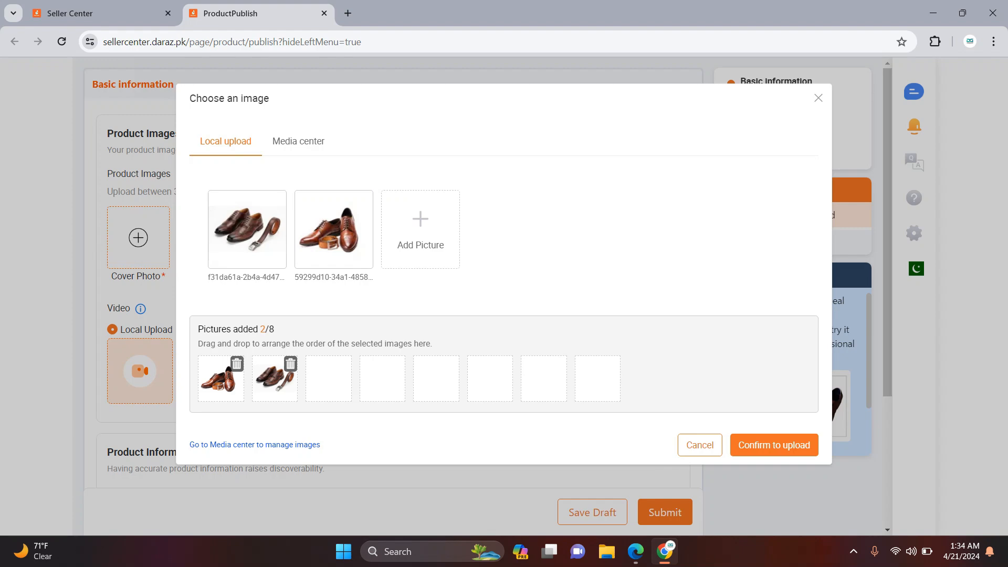
- Upload the two photos, removing the cover photo's background and enhancing its quality
click(773, 445)
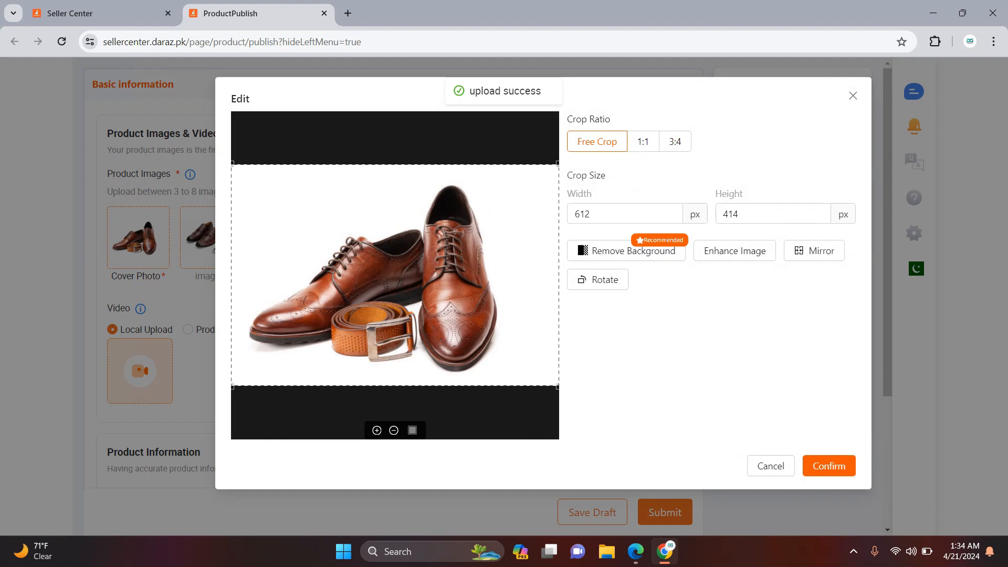
click(626, 251)
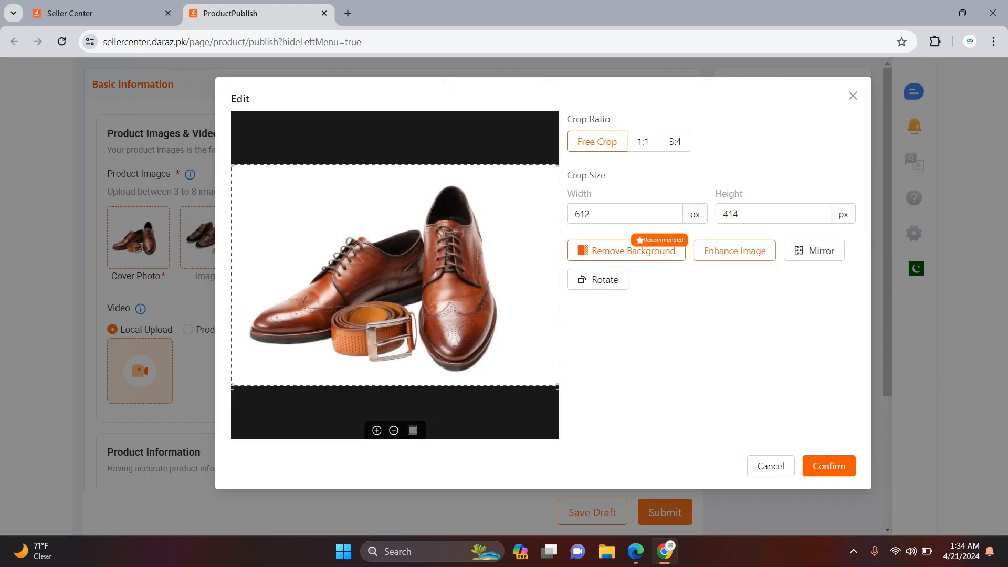
click(734, 251)
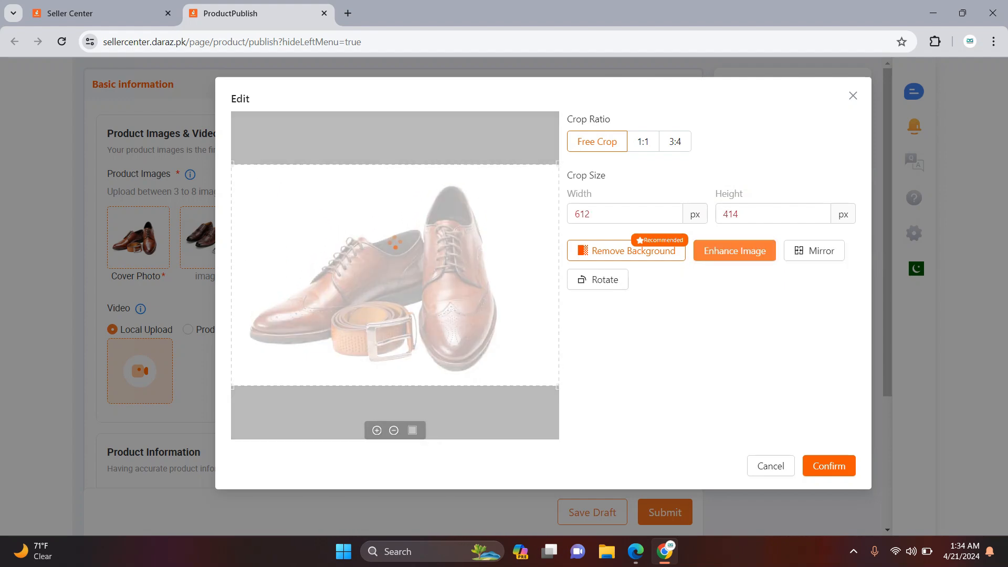
click(829, 465)
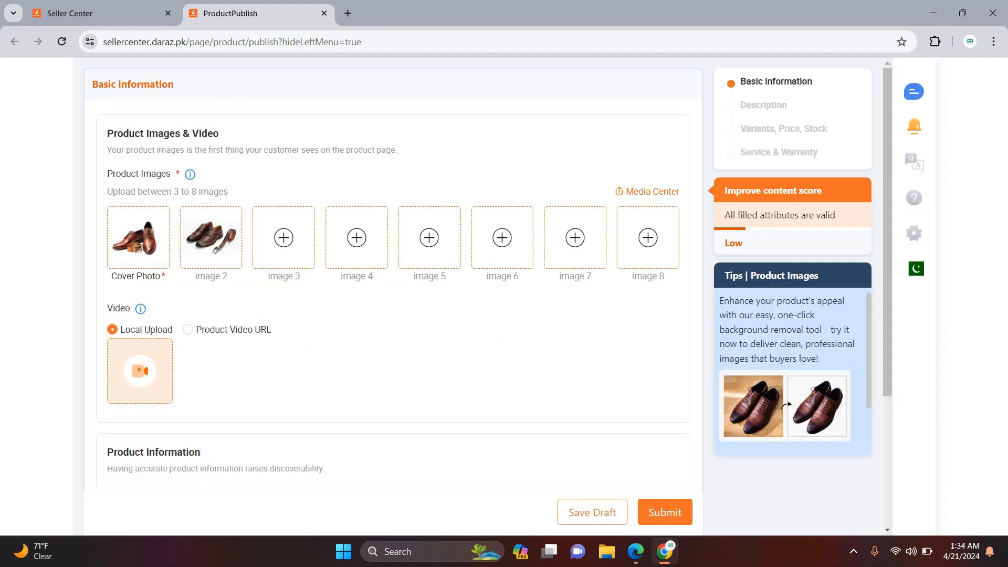
- Enter "Shoes for men" as the English product name
scroll(393, 297, down, 4)
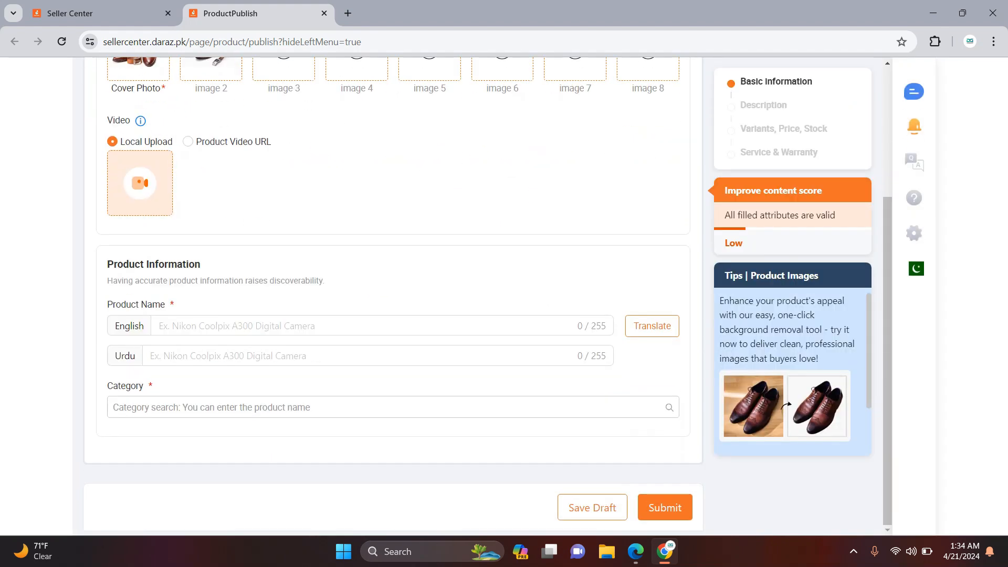
scroll(393, 296, up, 4)
scroll(393, 296, down, 4)
click(159, 325)
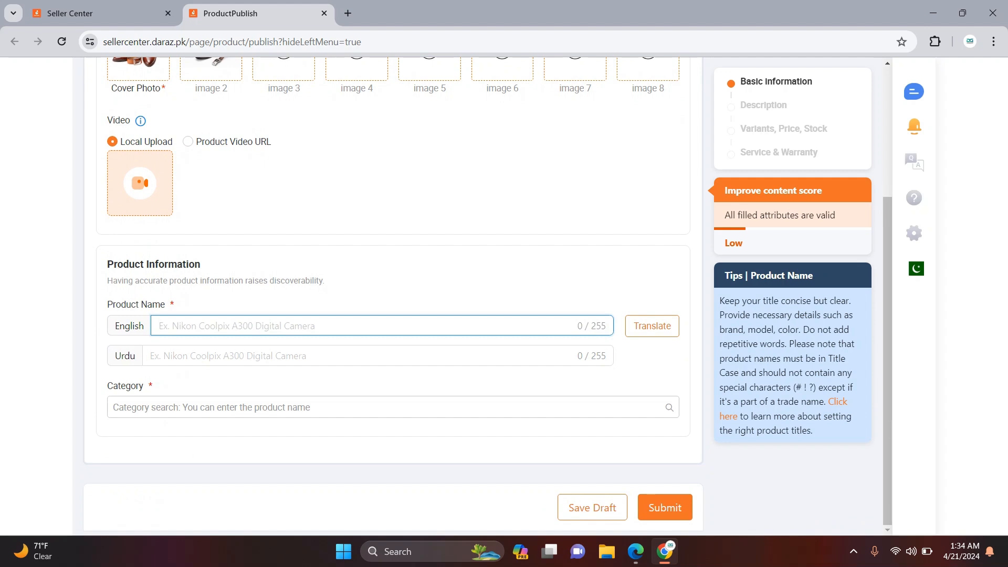
text(S)
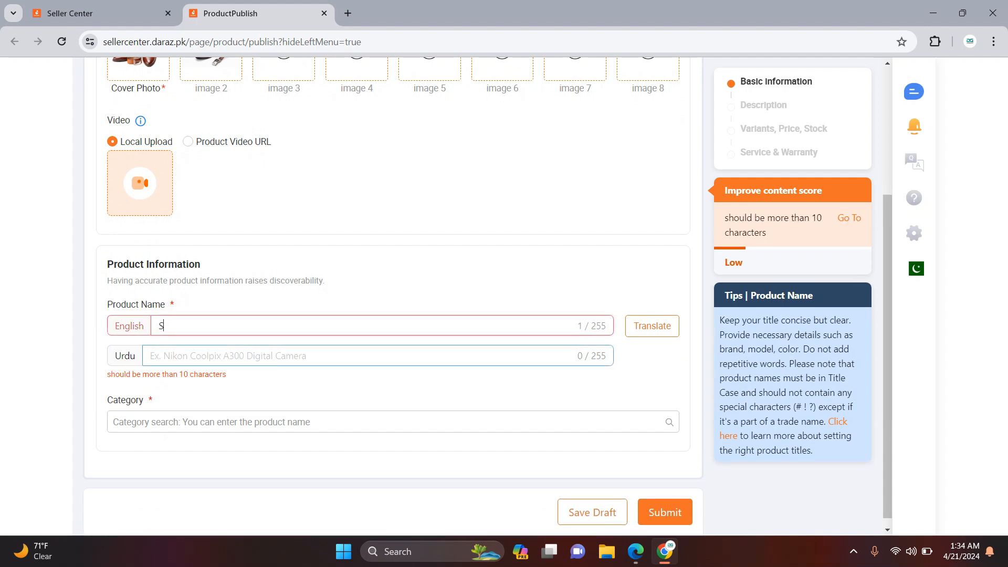
text(hoes)
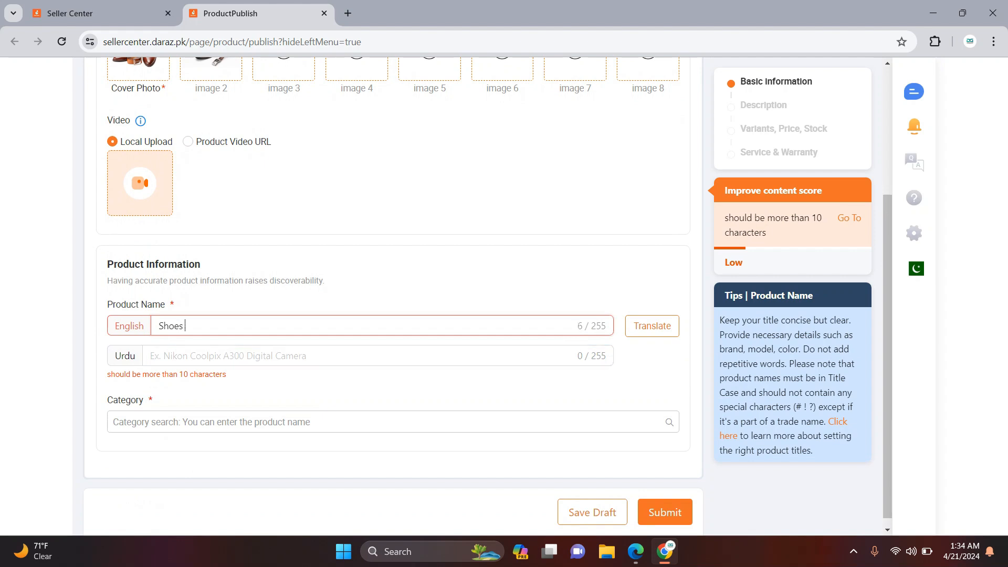
text(for men)
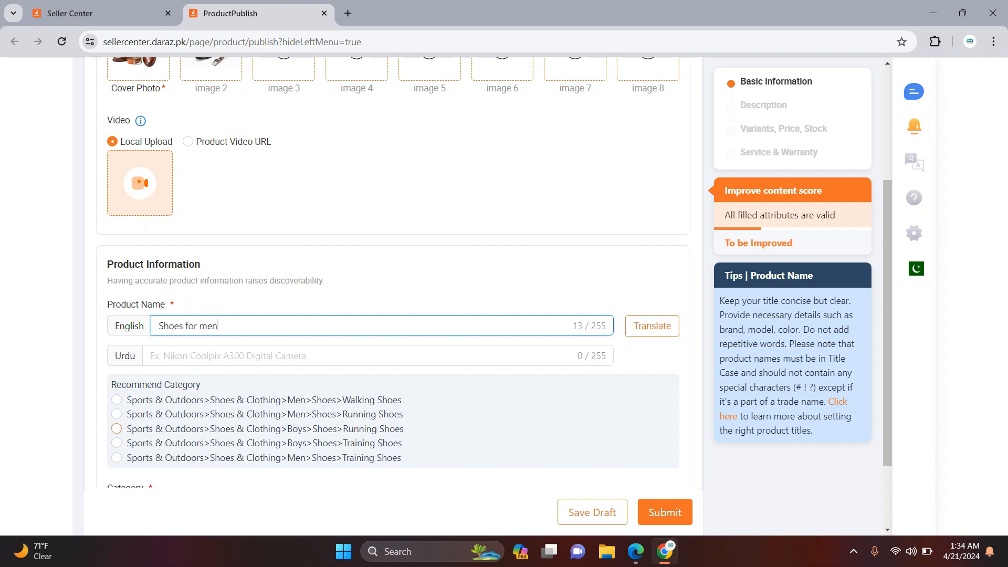
scroll(223, 432, up, 5)
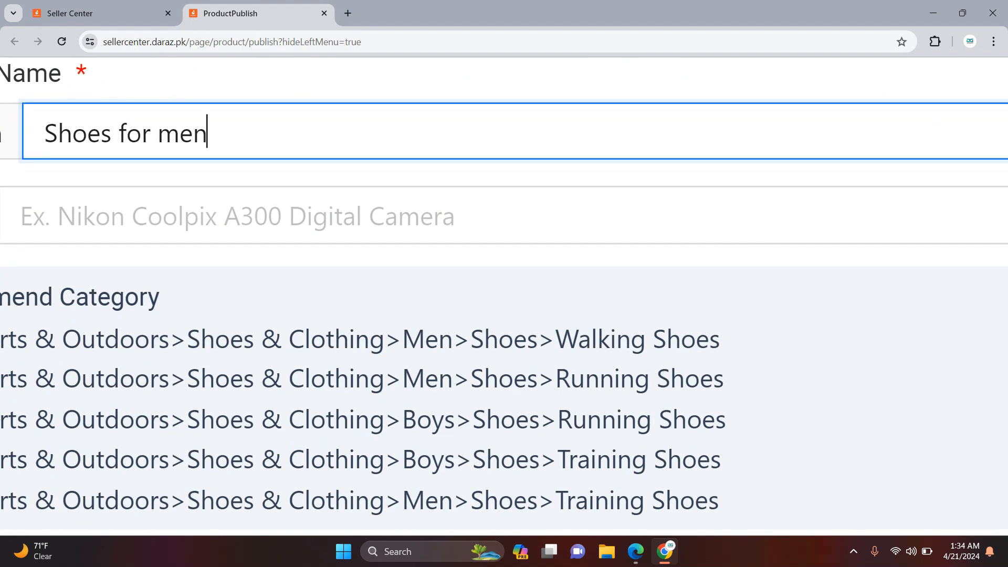
scroll(223, 432, down, 2)
scroll(223, 424, down, 1)
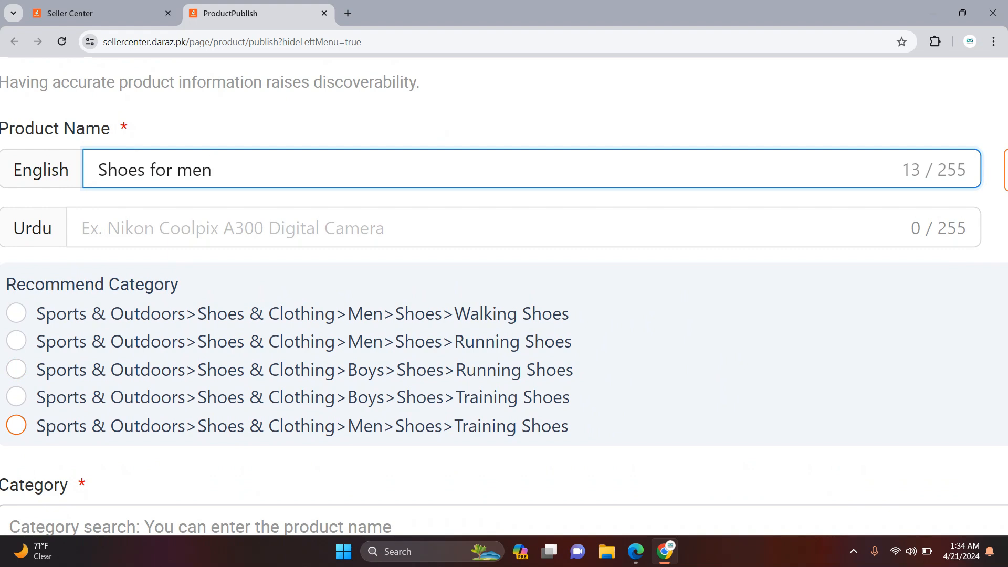
scroll(504, 293, right, 6)
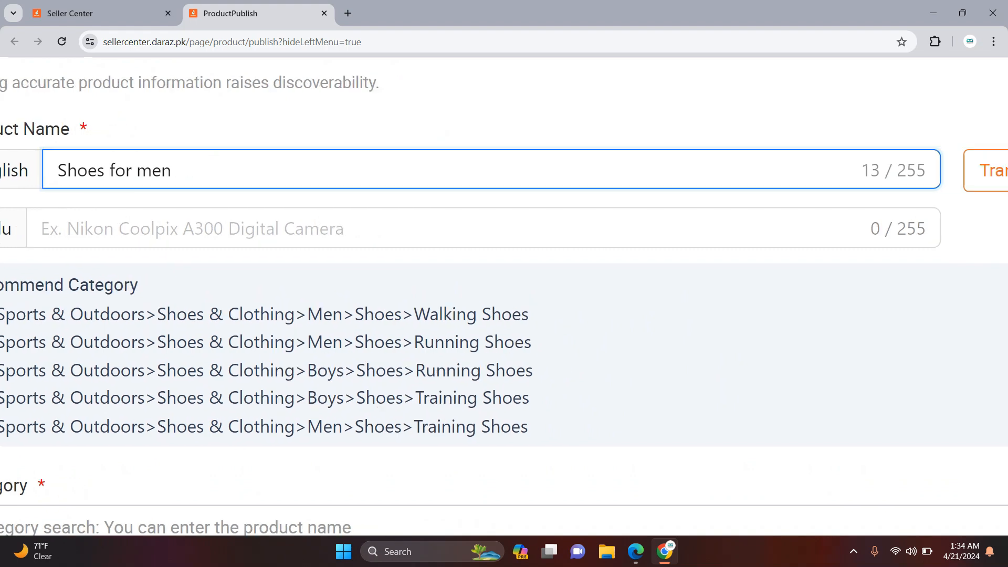
- Translate the English product name into the Urdu product name field
click(734, 170)
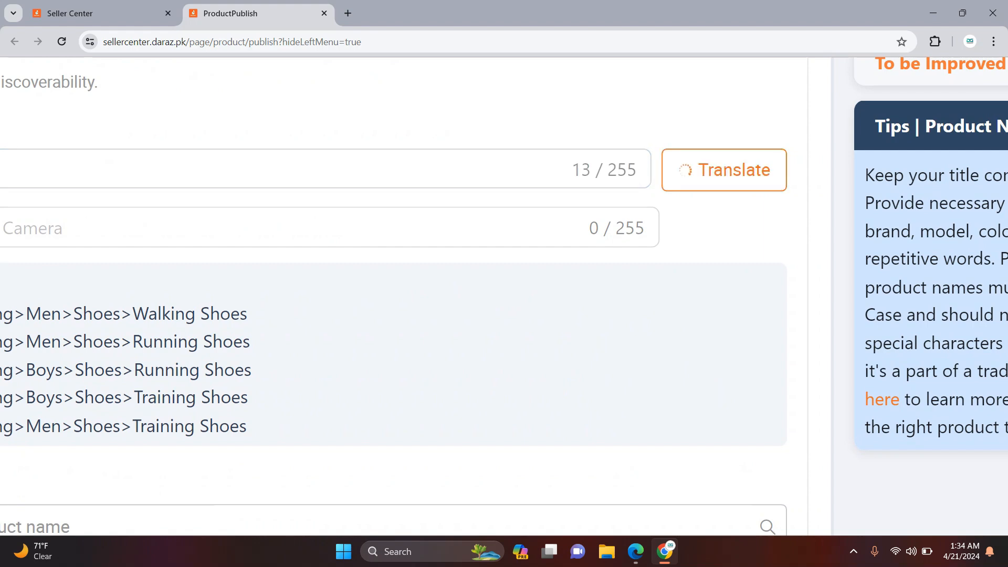
scroll(593, 228, left, 1)
scroll(593, 229, left, 4)
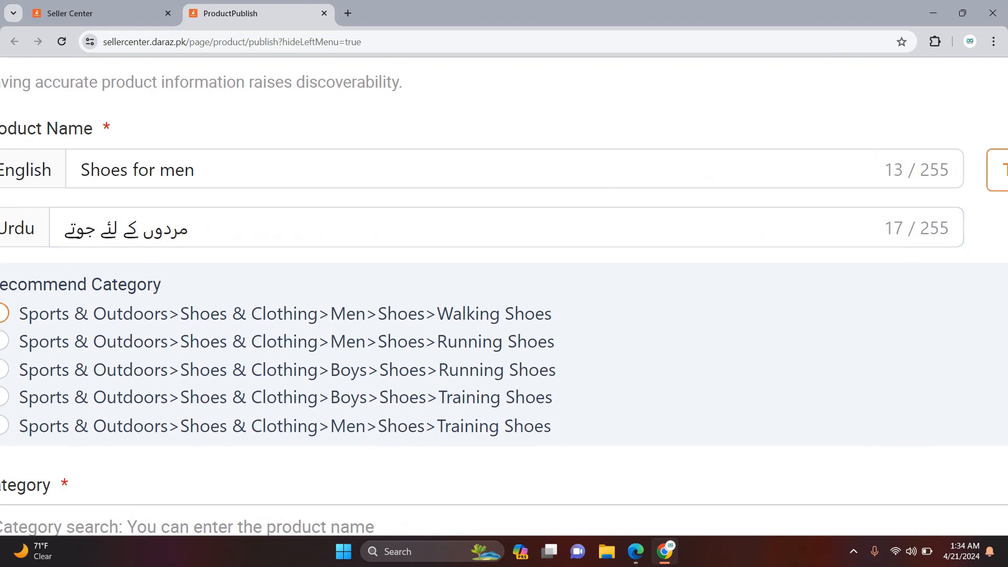
scroll(367, 309, down, 2)
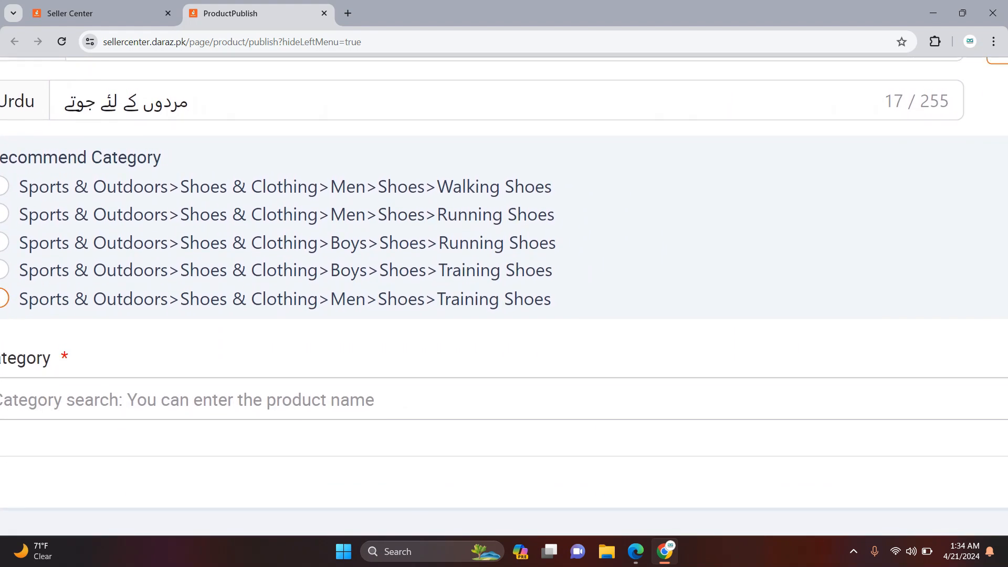
scroll(504, 294, left, 2)
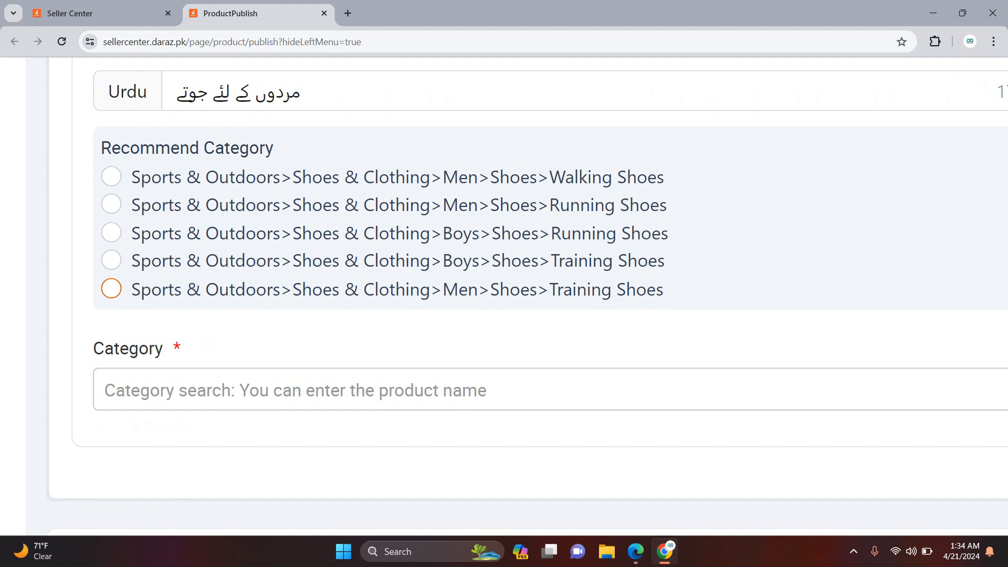
scroll(367, 290, up, 5)
- Insert 'Lather' before 'Shoes' so the English name reads 'Lather Shoes for men'
click(307, 335)
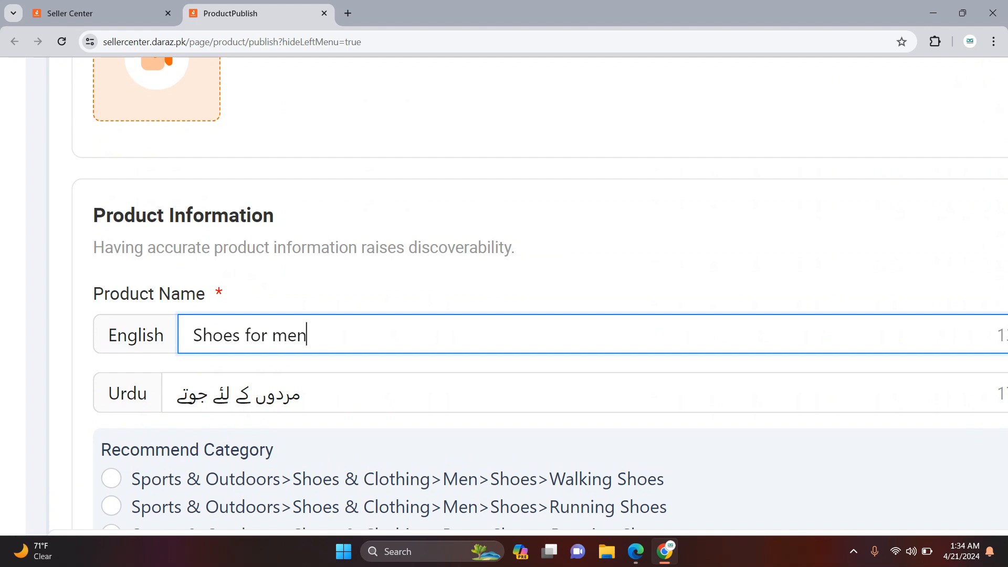
click(193, 335)
text(La)
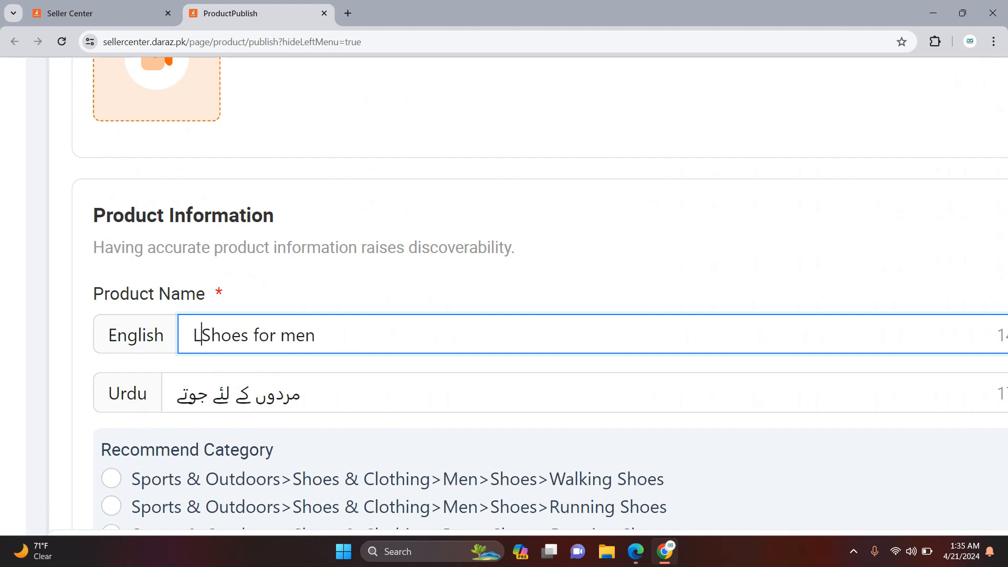
text(ther)
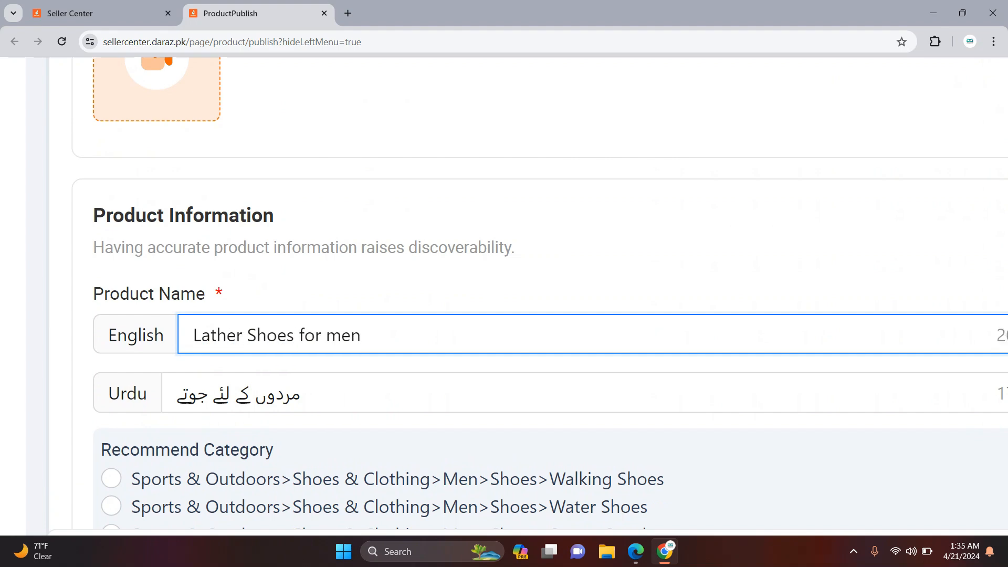
scroll(111, 265, down, 4)
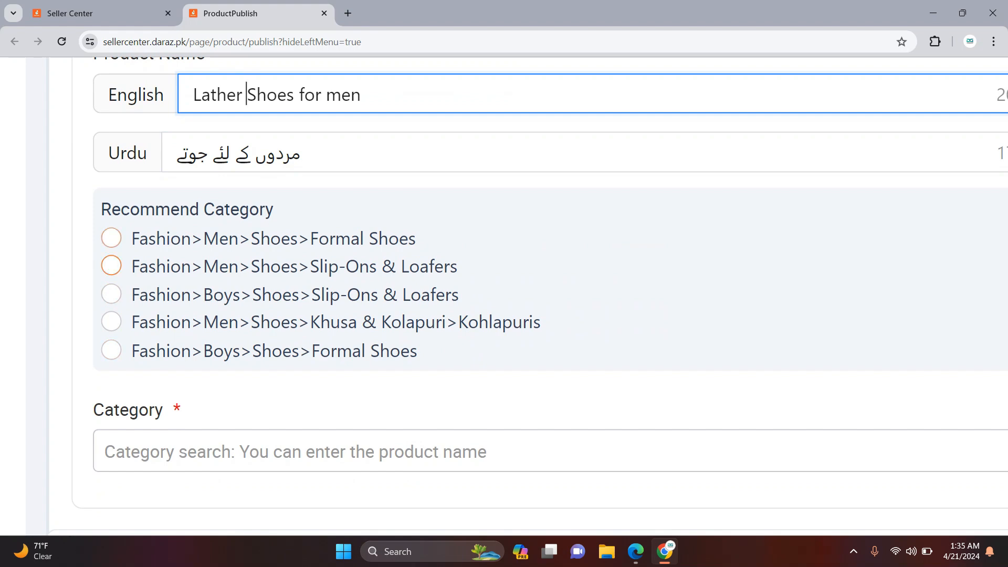
- Choose the recommended category Fashion > Men > Shoes > Formal Shoes
click(111, 238)
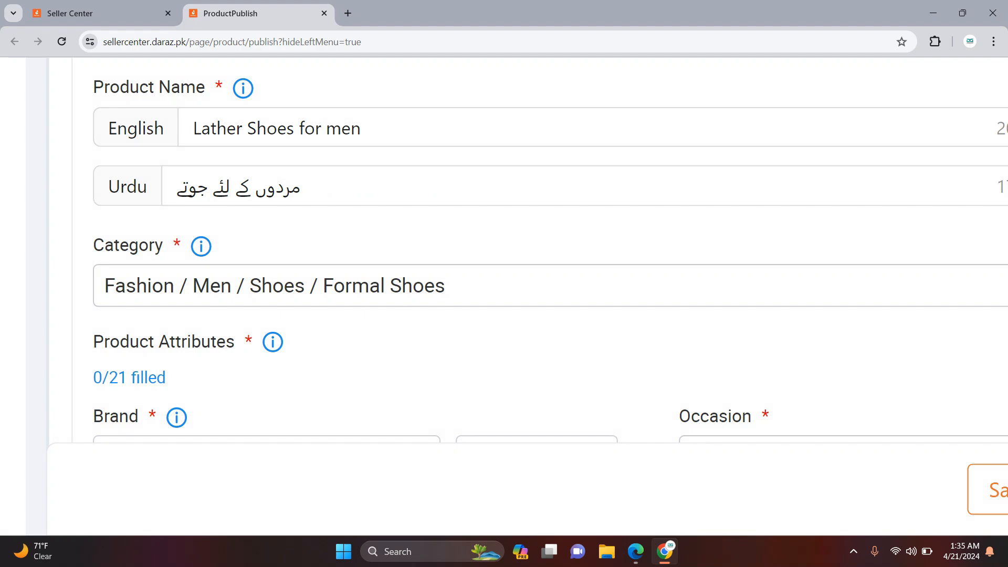
scroll(393, 293, down, 5)
scroll(393, 294, down, 3)
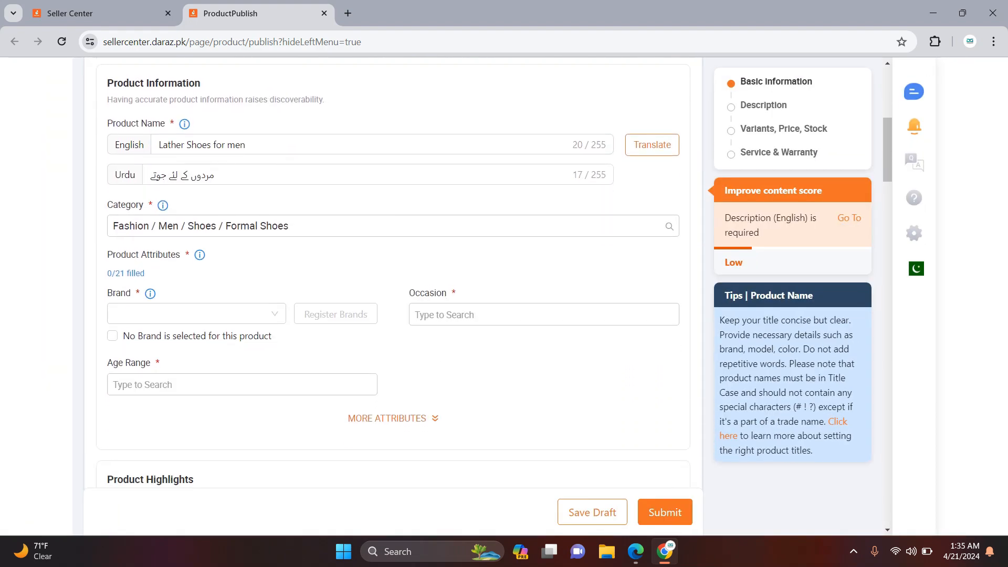
scroll(394, 294, down, 2)
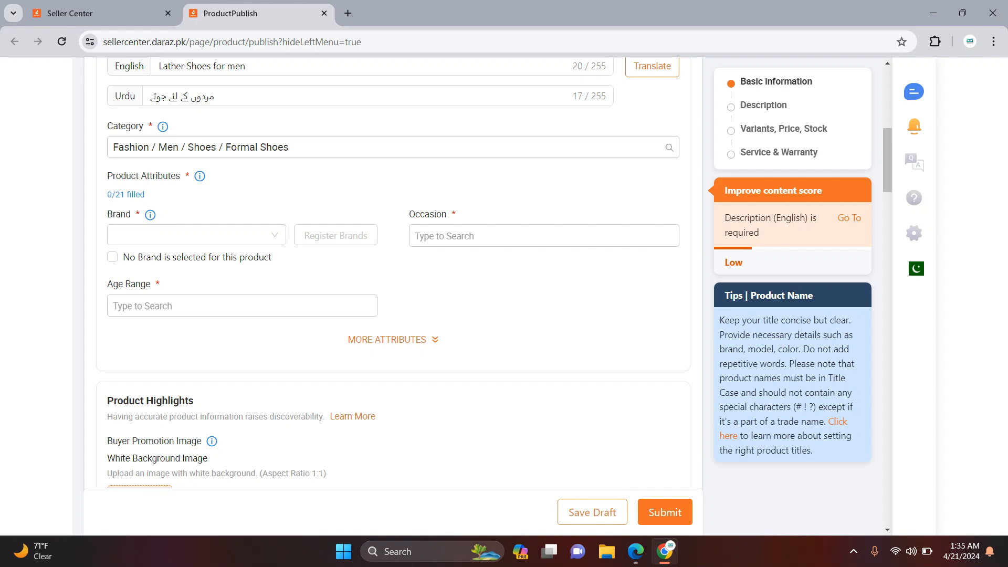
- Mark the product as having no brand after finding the brand list empty
click(196, 235)
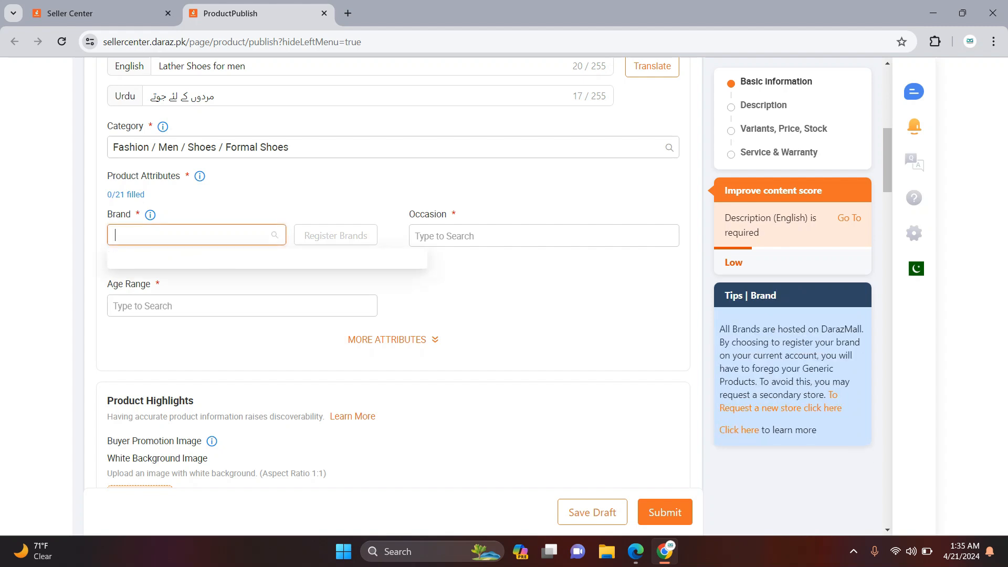
click(196, 235)
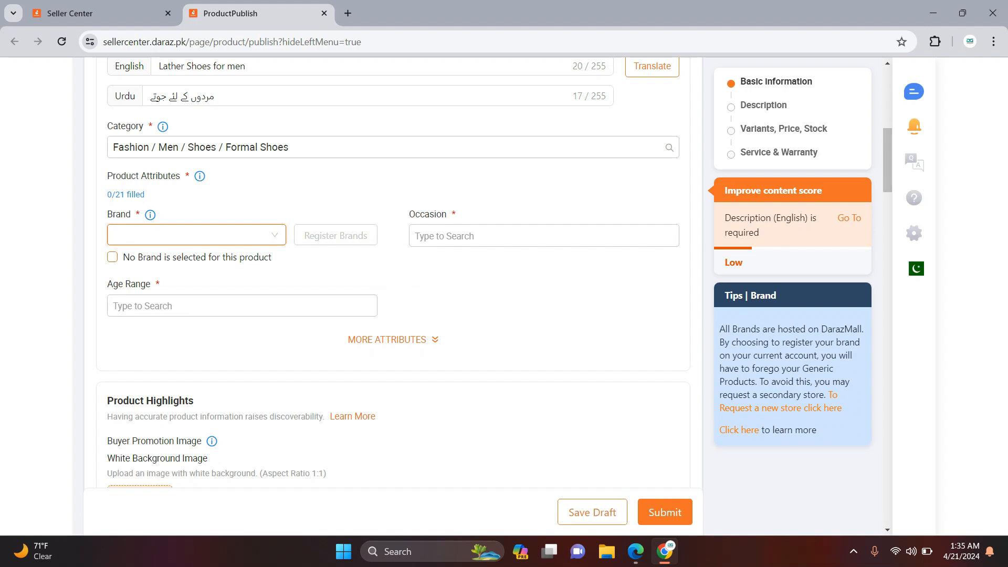
click(112, 256)
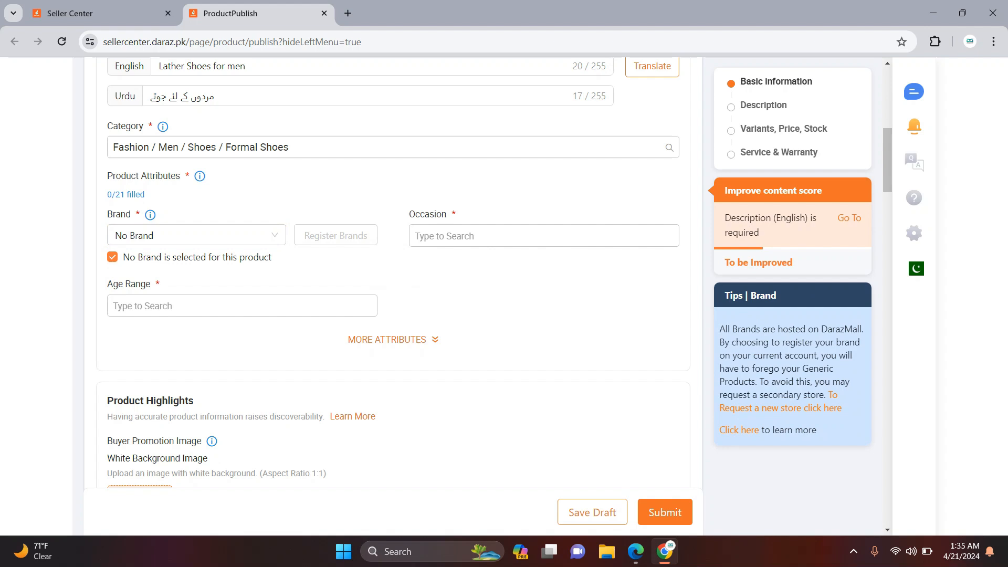
- Set Occasion to Formal and Age Range to Free Size
click(544, 235)
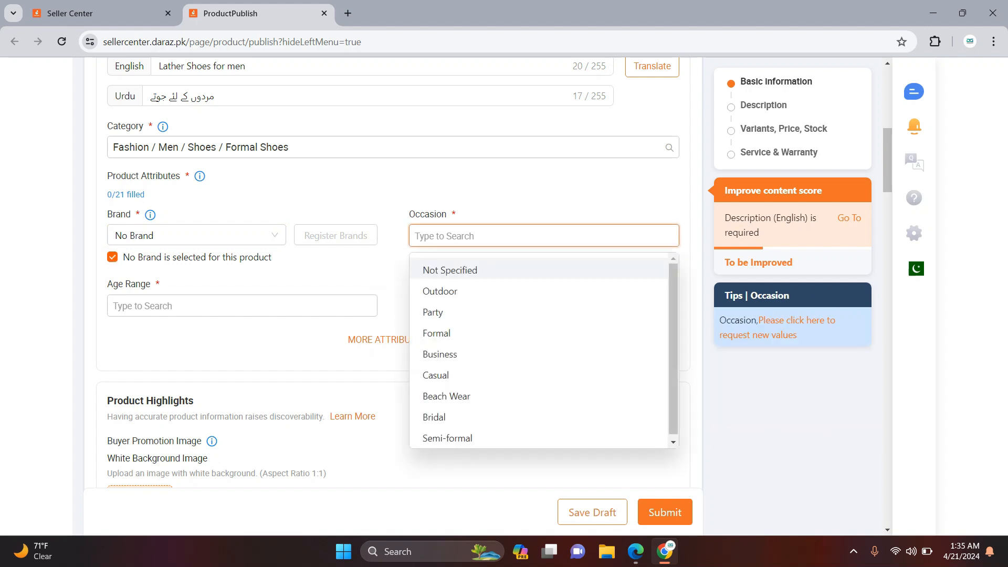
click(436, 332)
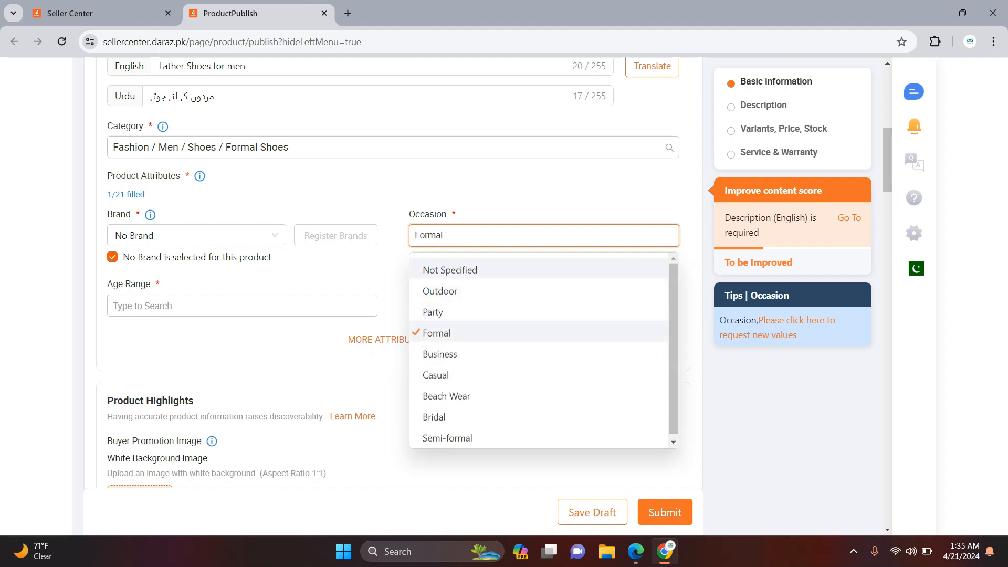
click(241, 306)
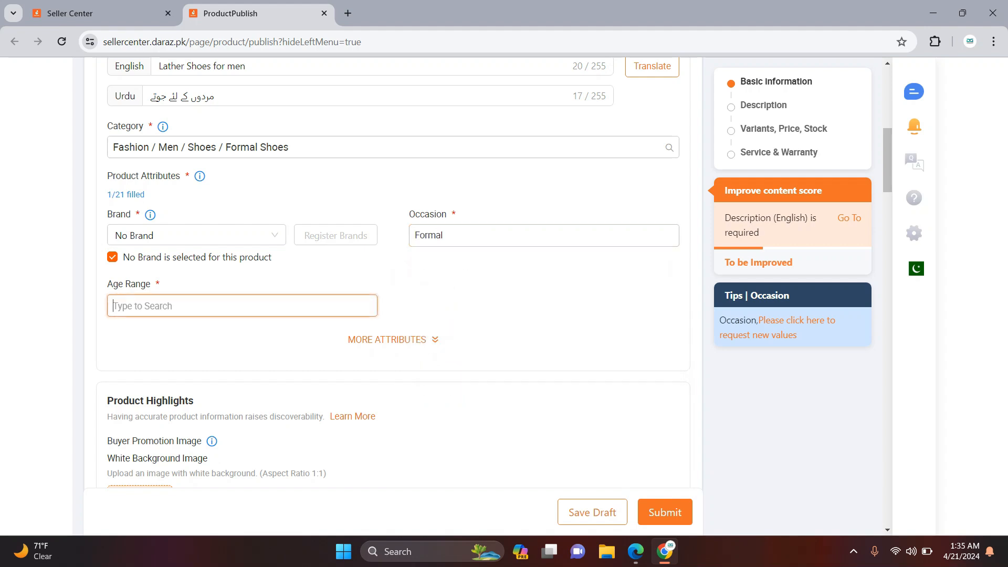
click(138, 361)
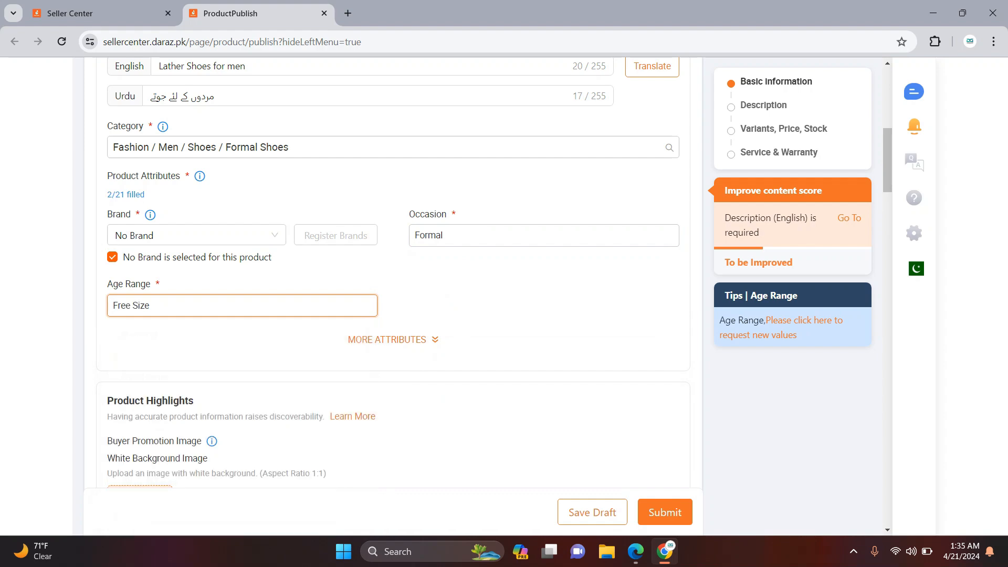
scroll(394, 272, down, 3)
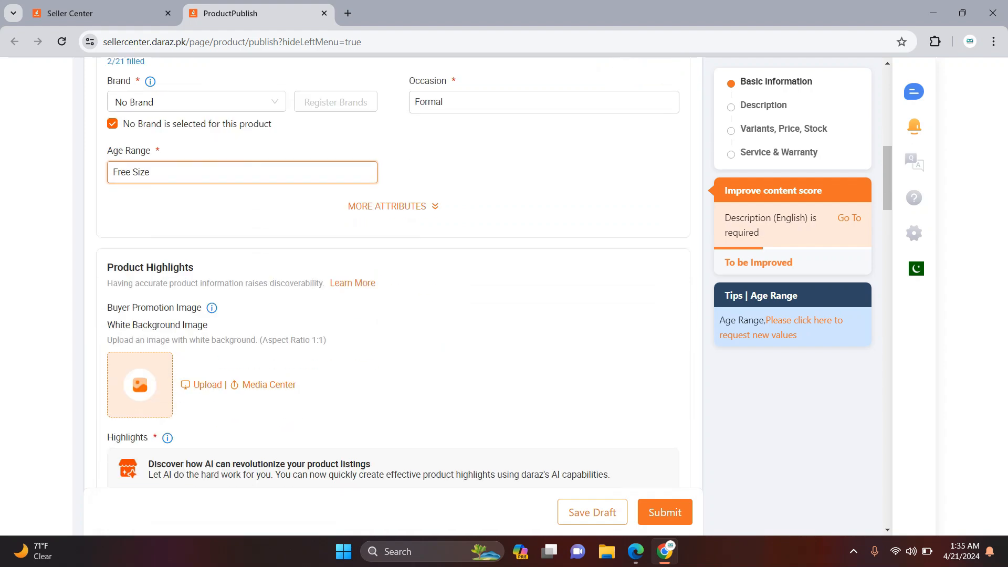
- Expand More Attributes and scroll down to Product Highlights
click(393, 206)
scroll(394, 273, down, 6)
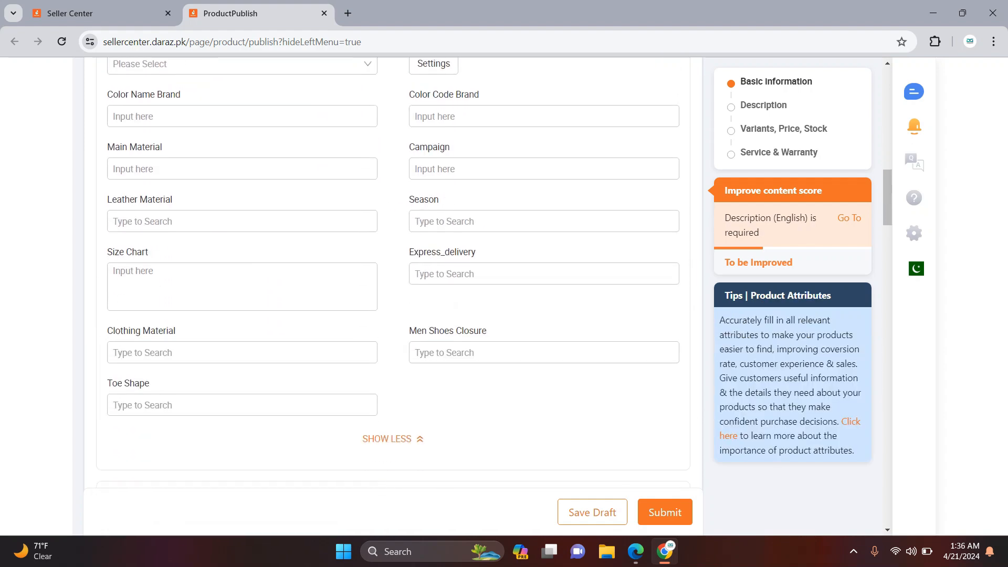
scroll(394, 273, down, 4)
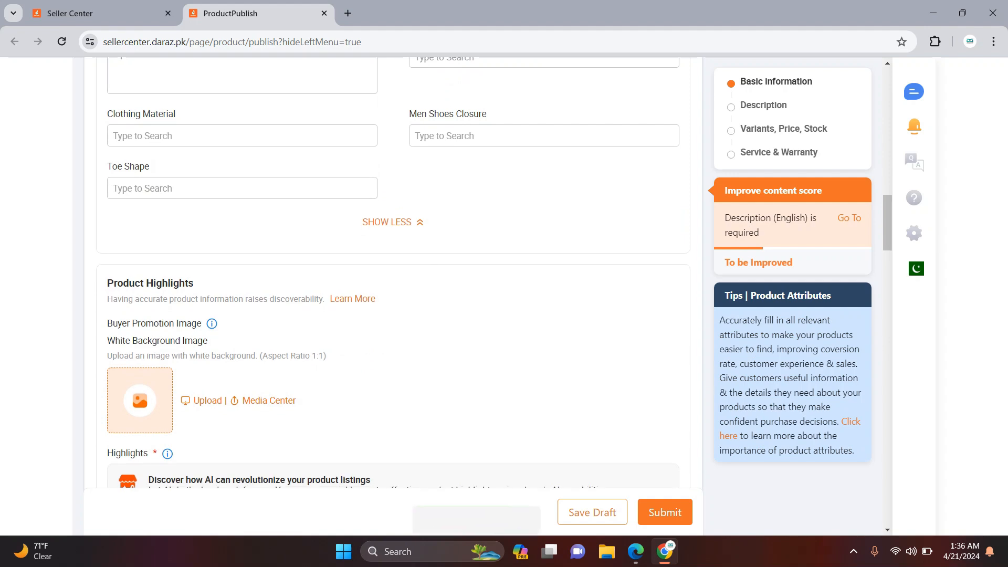
scroll(394, 272, down, 3)
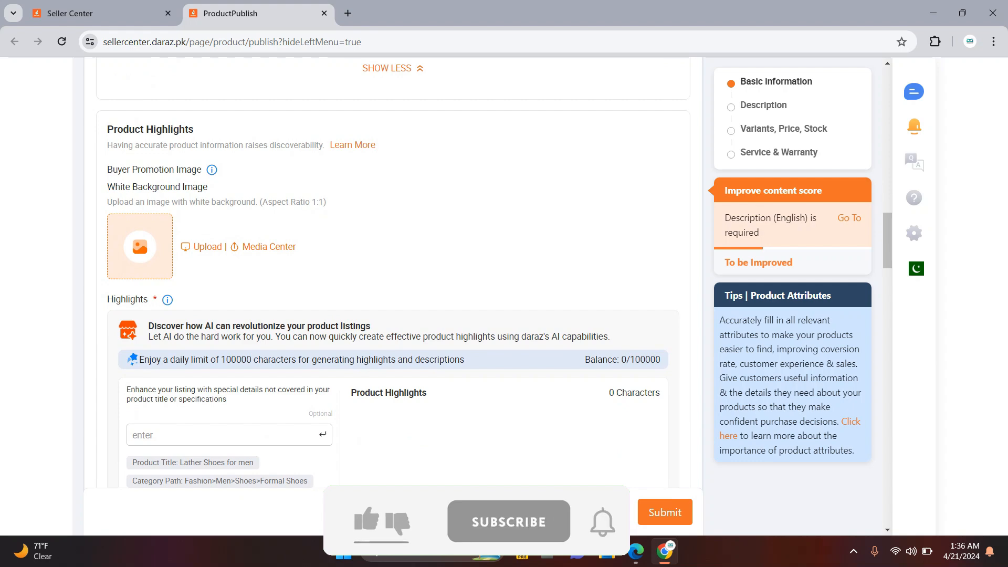
- Upload the brown shoes-and-belt photo as the white background promotion image and crop it to 430 × 430
click(140, 247)
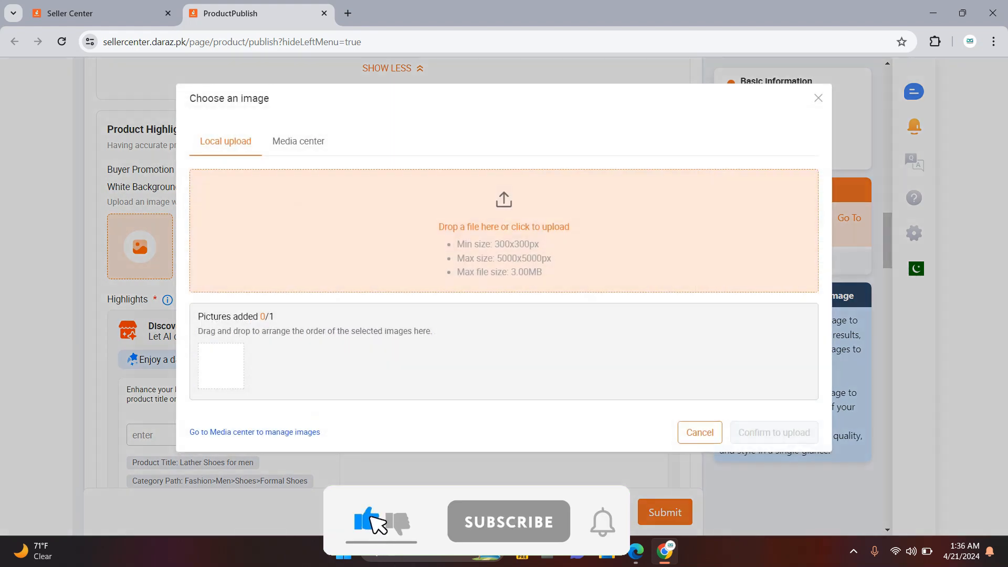
click(503, 227)
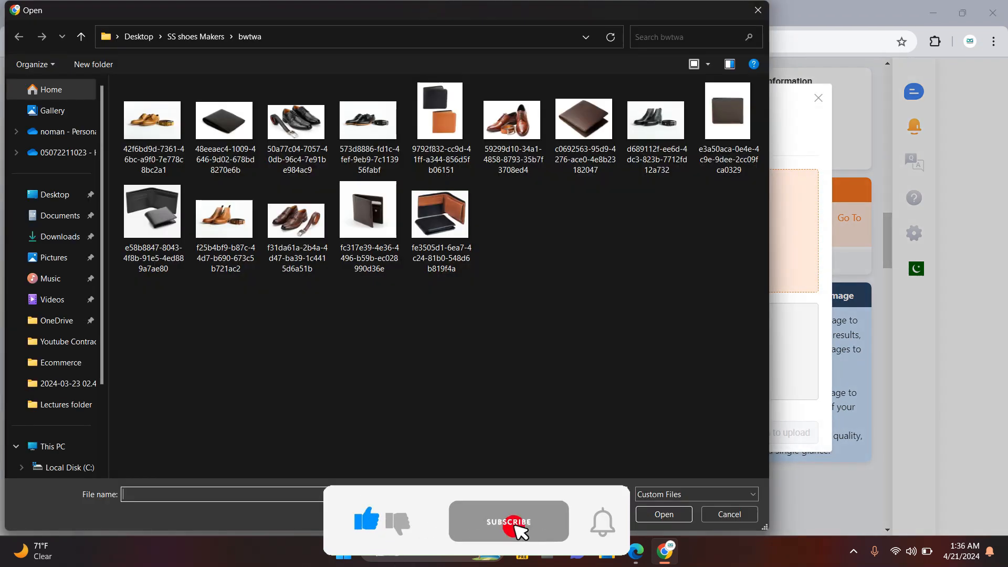
click(297, 227)
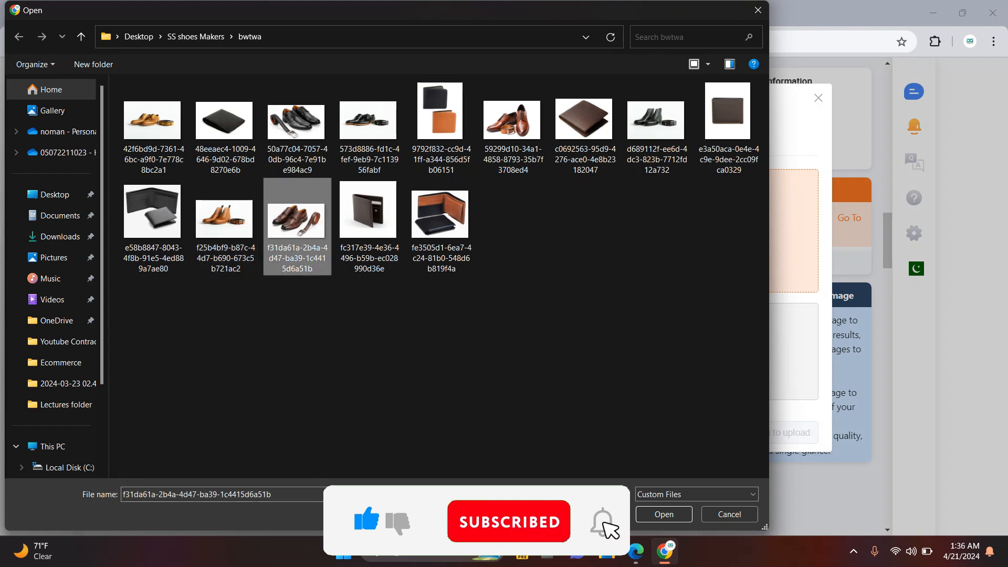
key(Return)
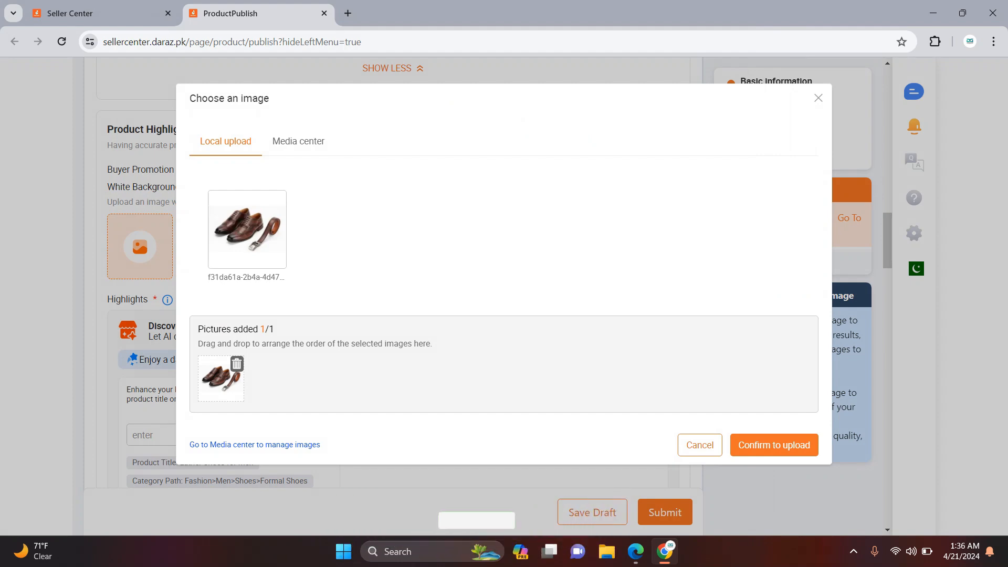
click(774, 444)
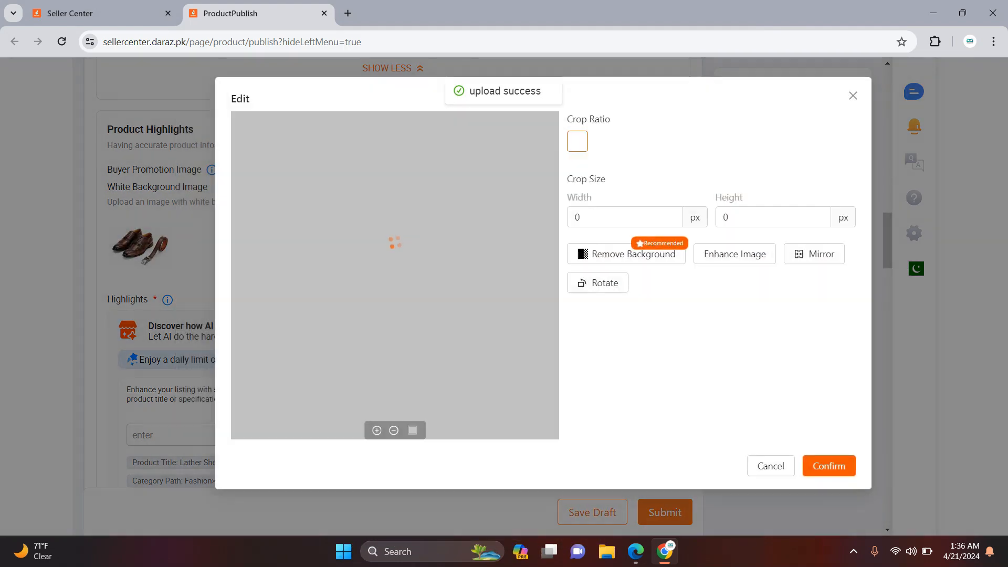
drag(395, 275, 349, 275)
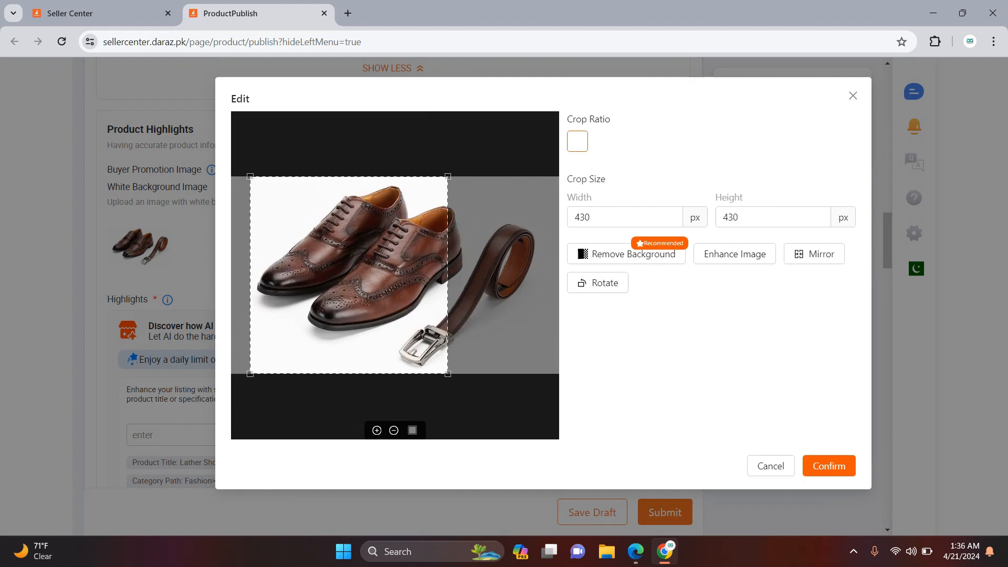
mouse_move(447, 374)
mouse_down()
mouse_move(355, 282)
mouse_move(448, 373)
mouse_up()
drag(349, 275, 365, 275)
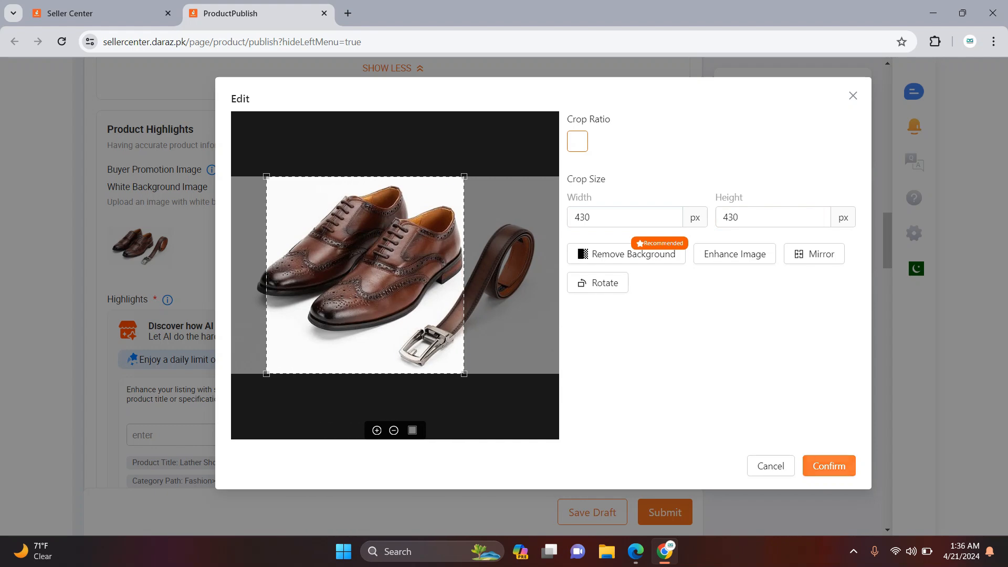
click(828, 465)
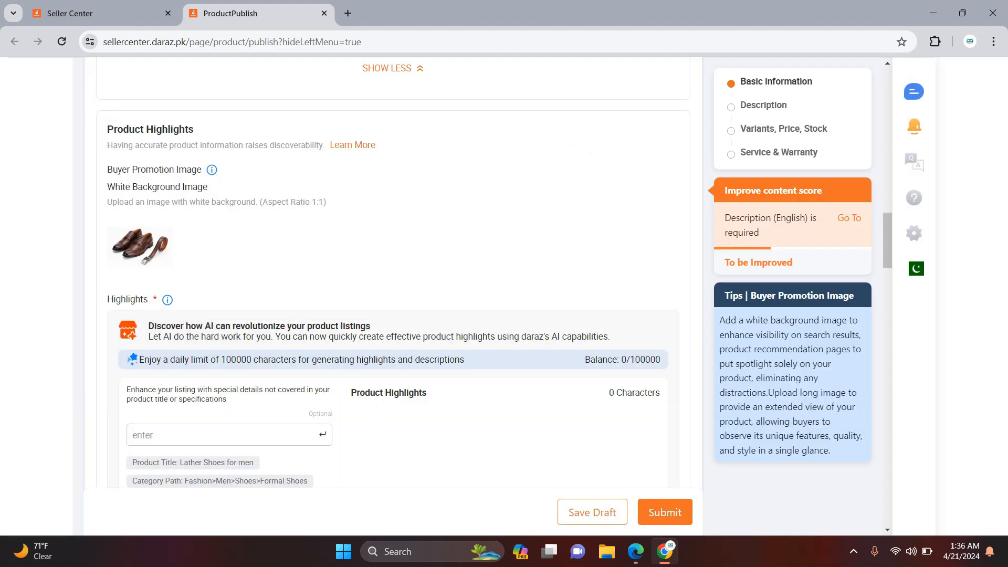
- Generate AI product highlights for the classic formal shoes
scroll(388, 273, down, 3)
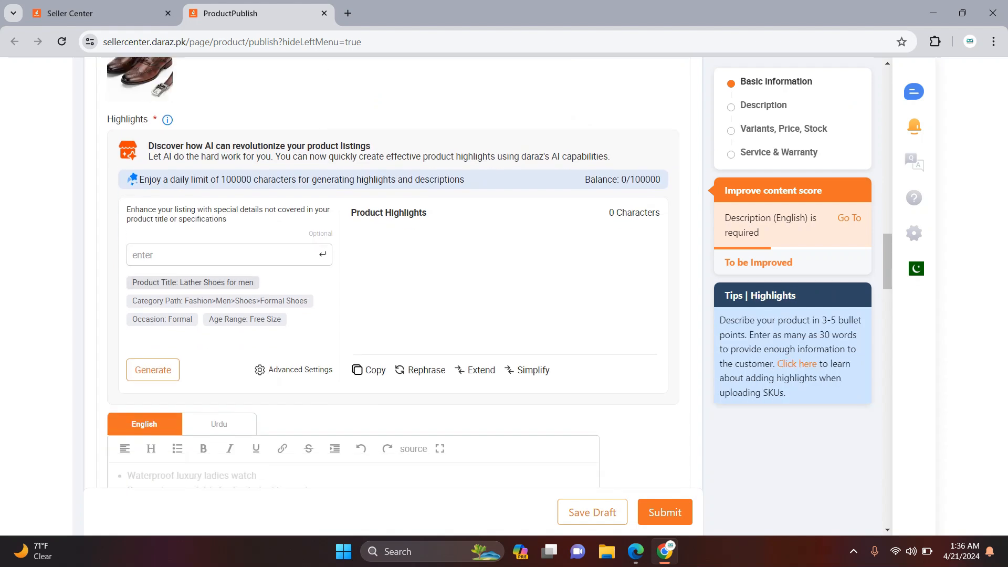
click(210, 255)
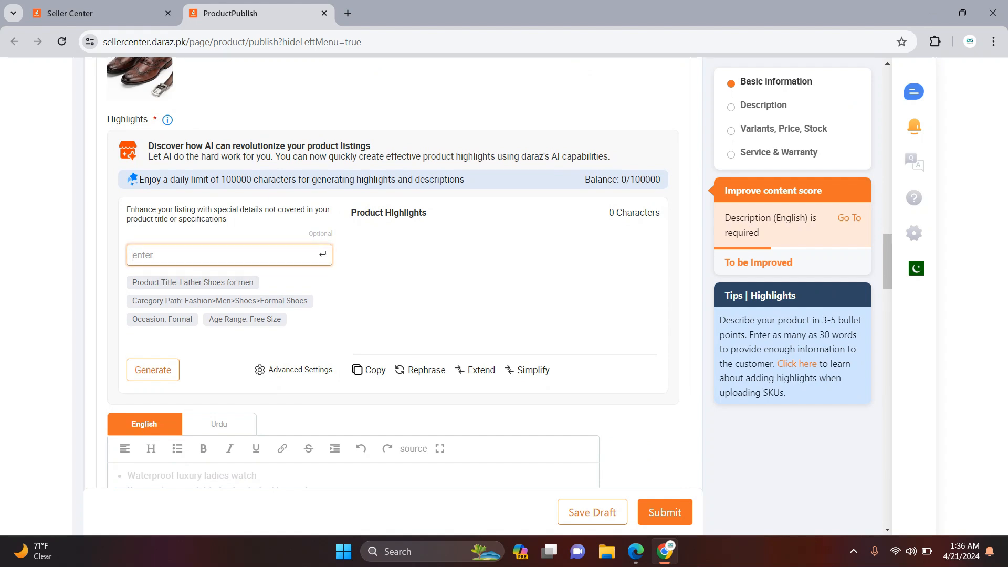
double_click(199, 301)
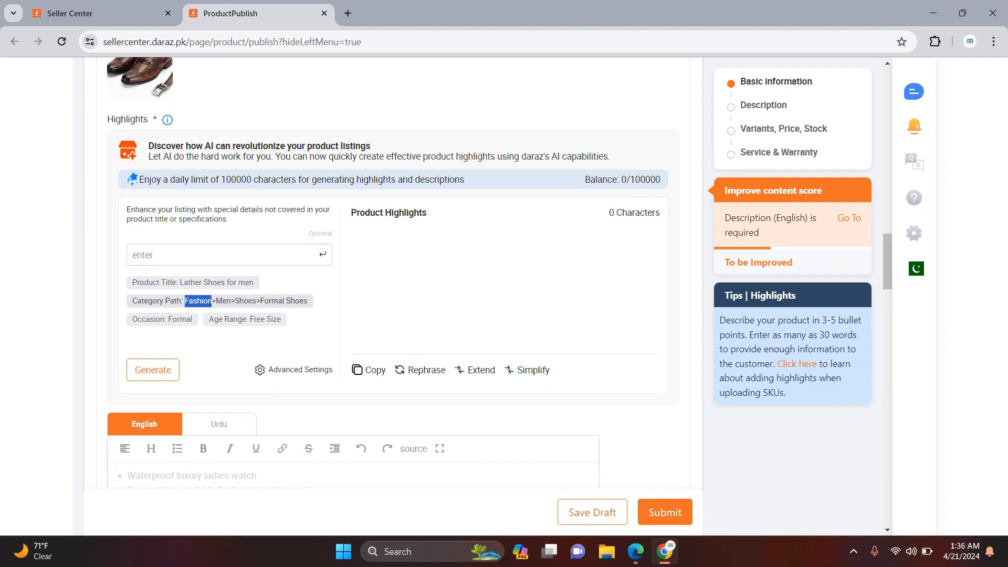
click(247, 319)
click(228, 255)
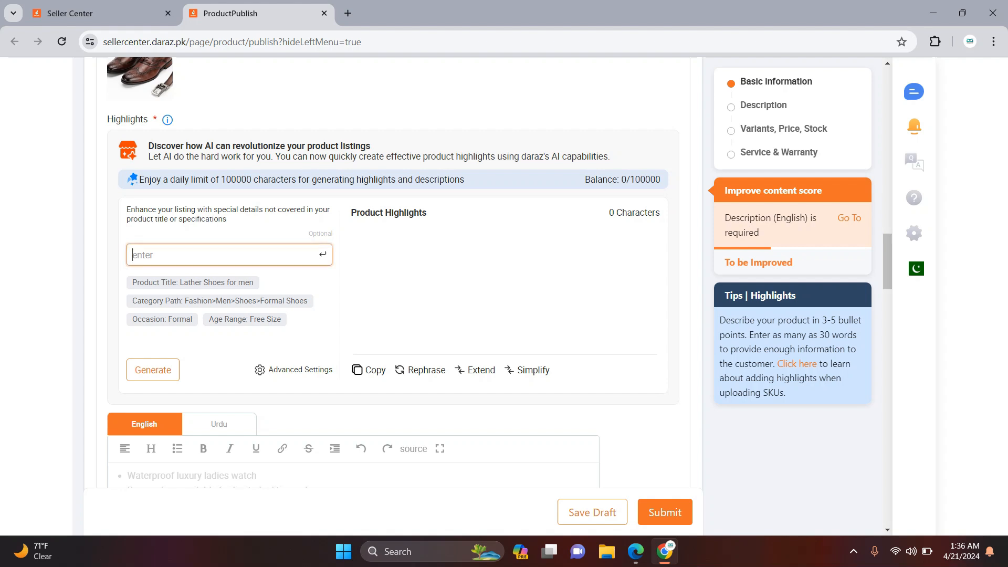
click(153, 370)
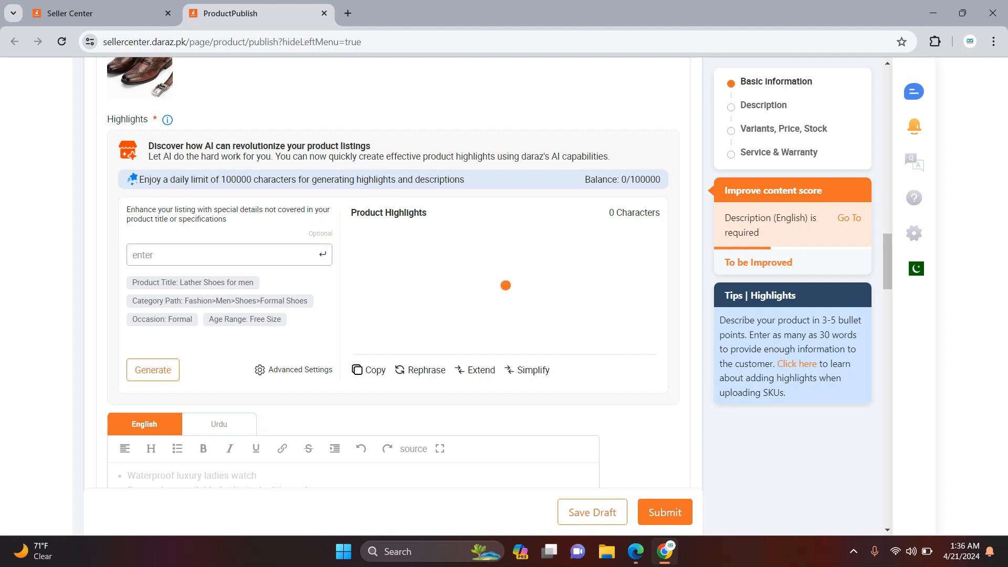
- Copy the three Step 4 highlight bullets into the English highlights editor
scroll(500, 289, down, 6)
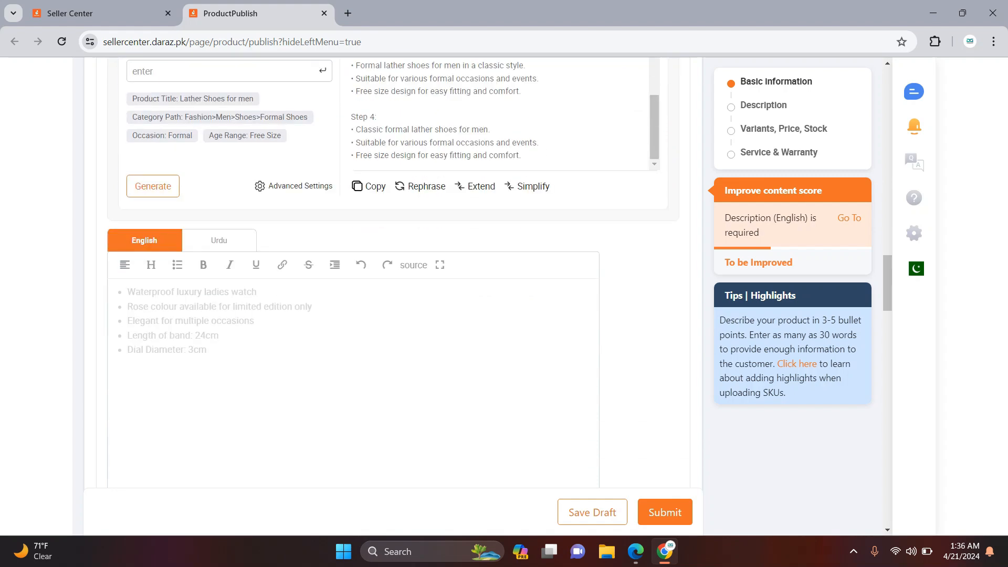
scroll(499, 289, up, 4)
scroll(500, 307, up, 4)
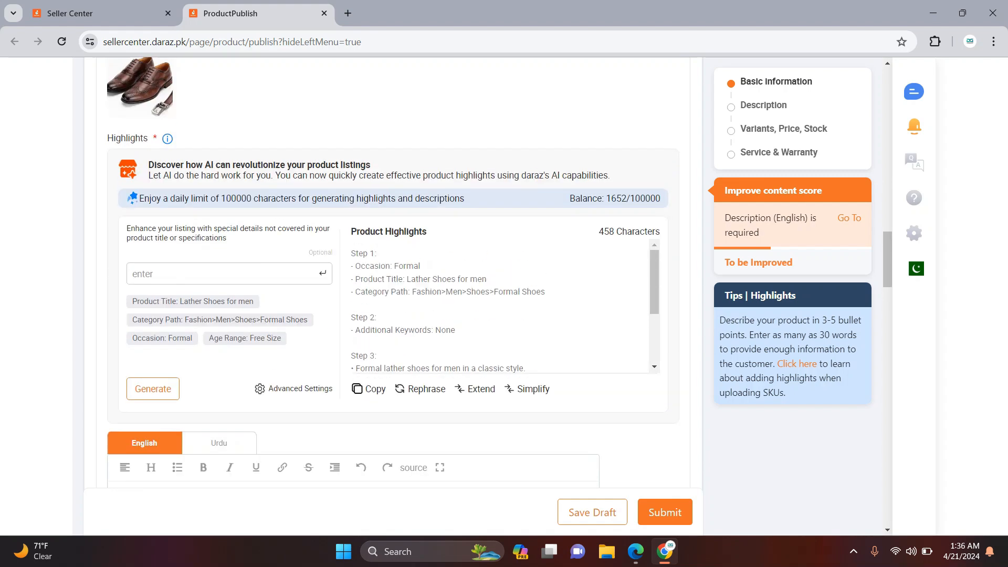
scroll(500, 307, down, 4)
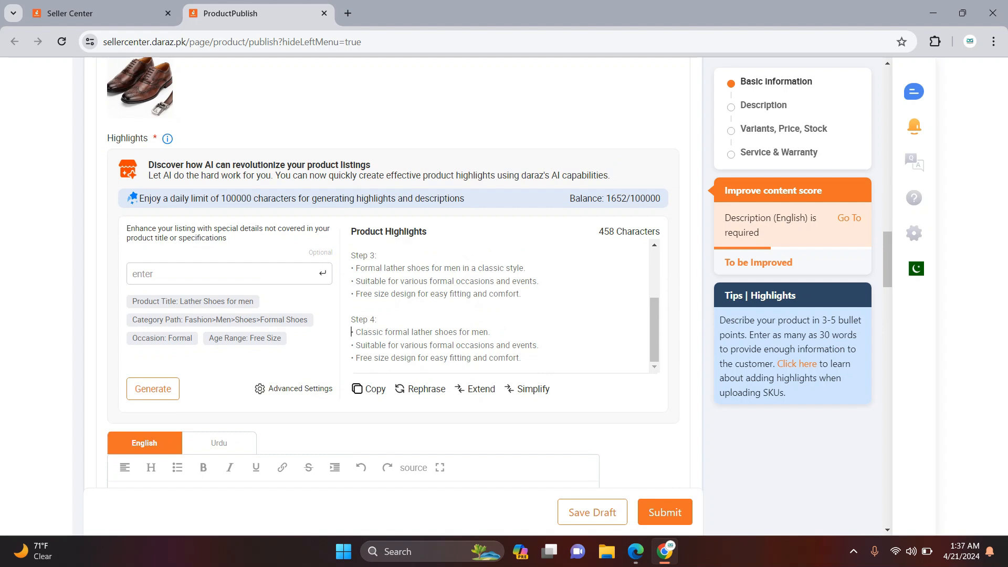
drag(521, 357, 350, 332)
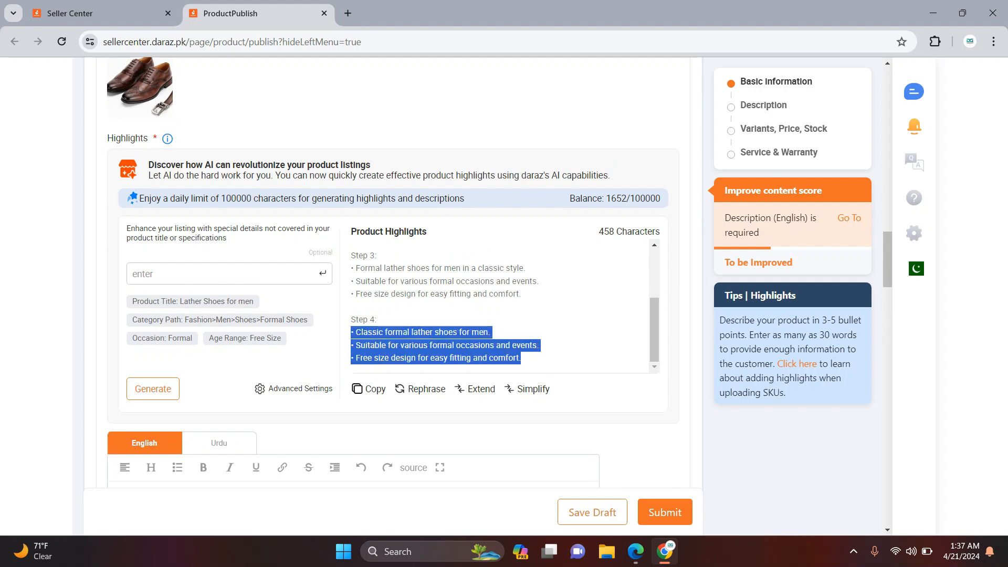
scroll(392, 294, down, 4)
click(115, 241)
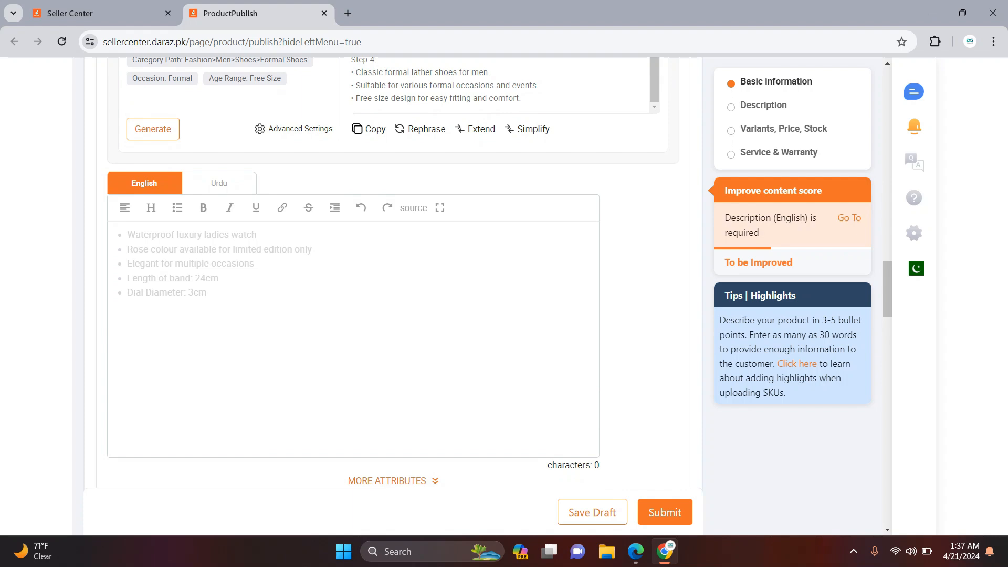
text(Classic formal lather shoes for men. Suitable for various formal occasions and events. Free size design for easy fitting and comfort.)
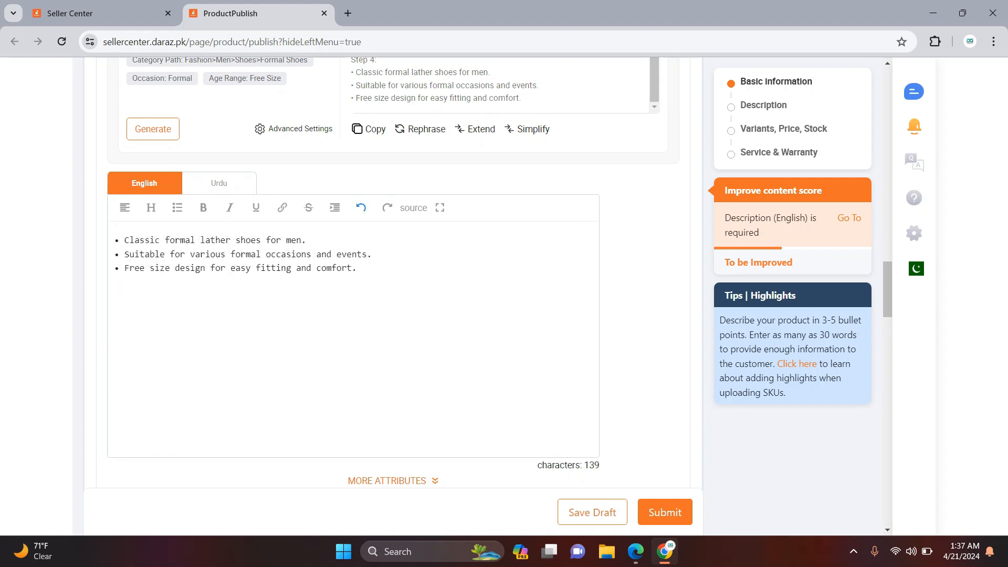
scroll(394, 341, down, 4)
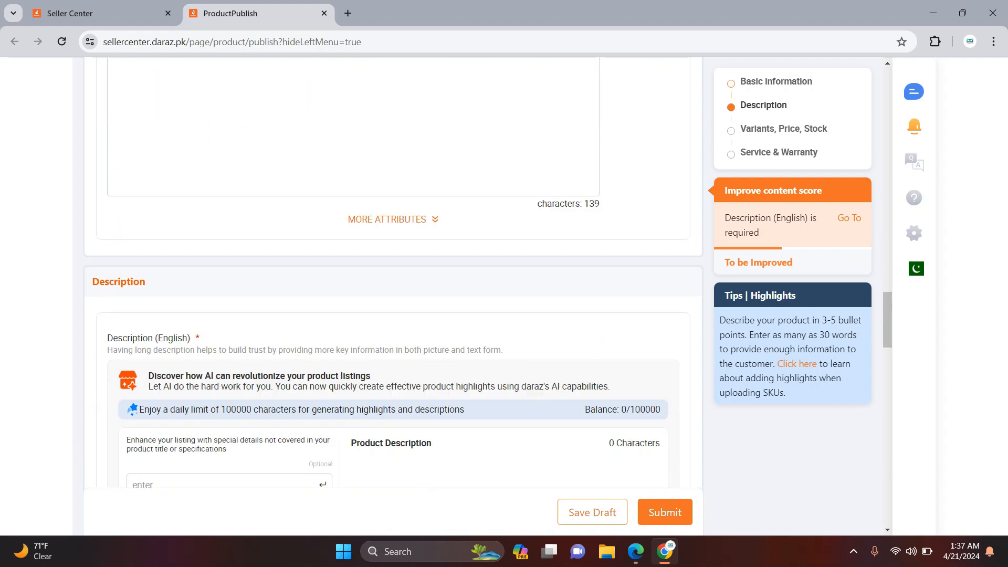
- Enter 'shoe' in What's in the box under the extra attributes
click(393, 220)
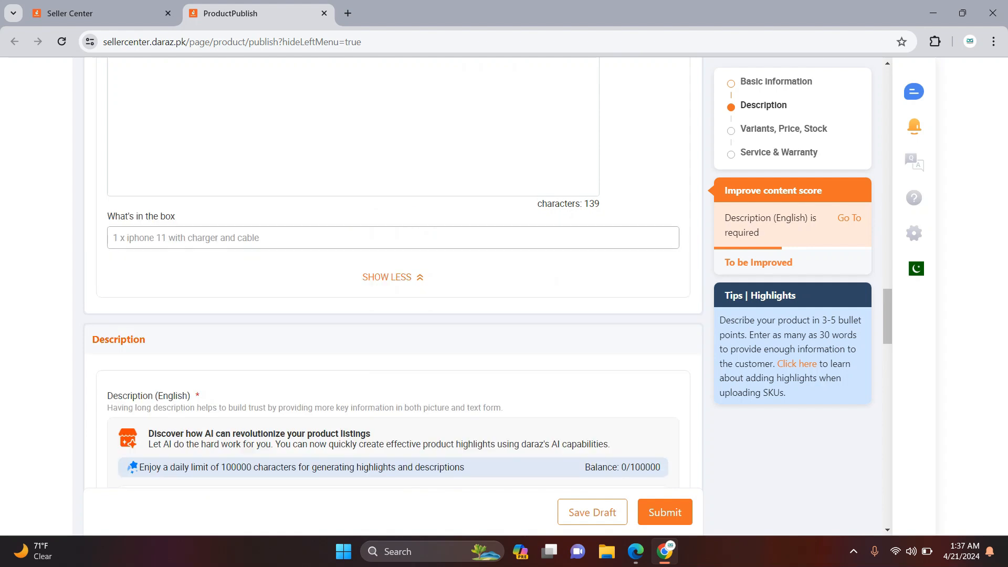
click(392, 238)
text(shoes)
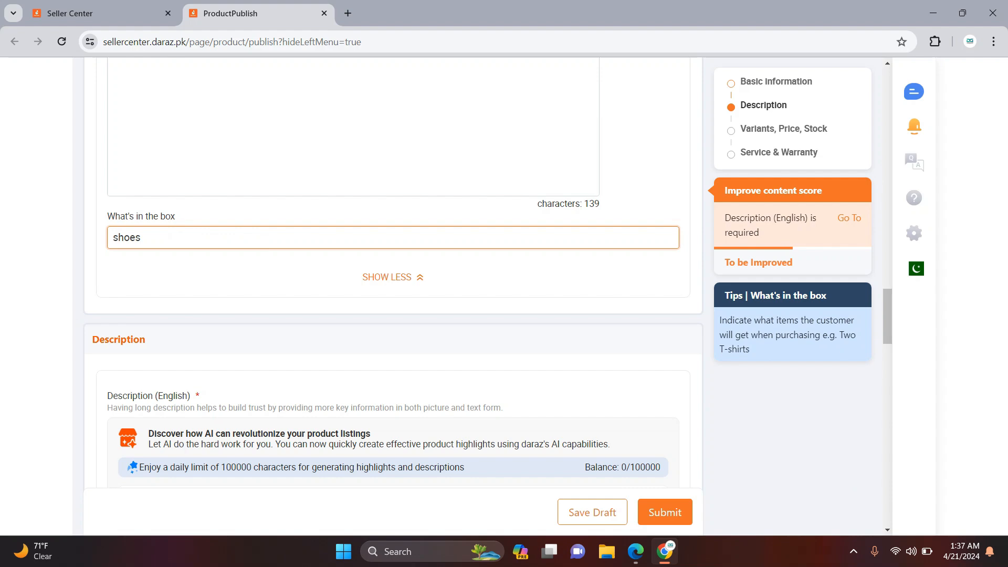
- Copy the AI-generated product description into the English description editor
scroll(394, 273, down, 5)
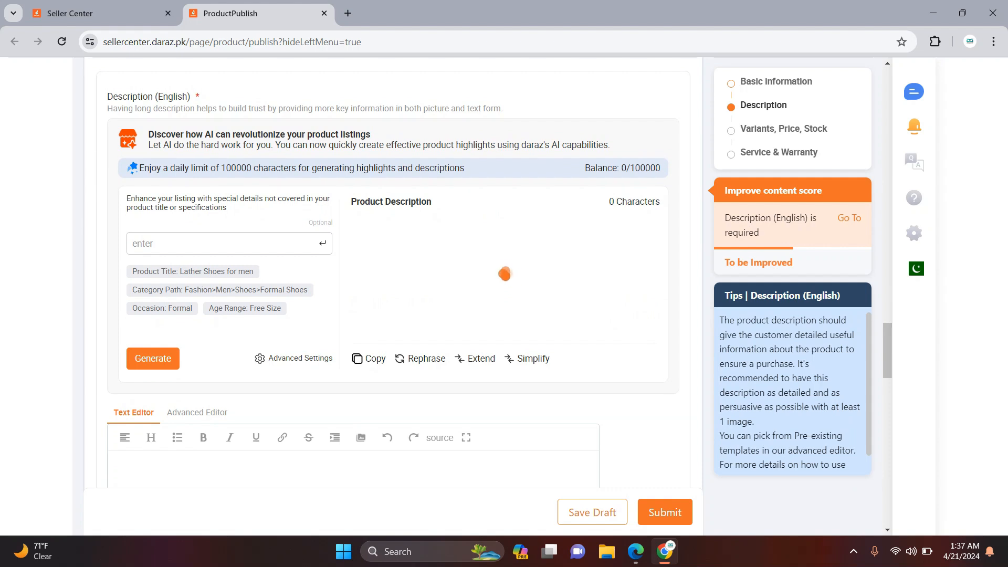
scroll(499, 277, down, 7)
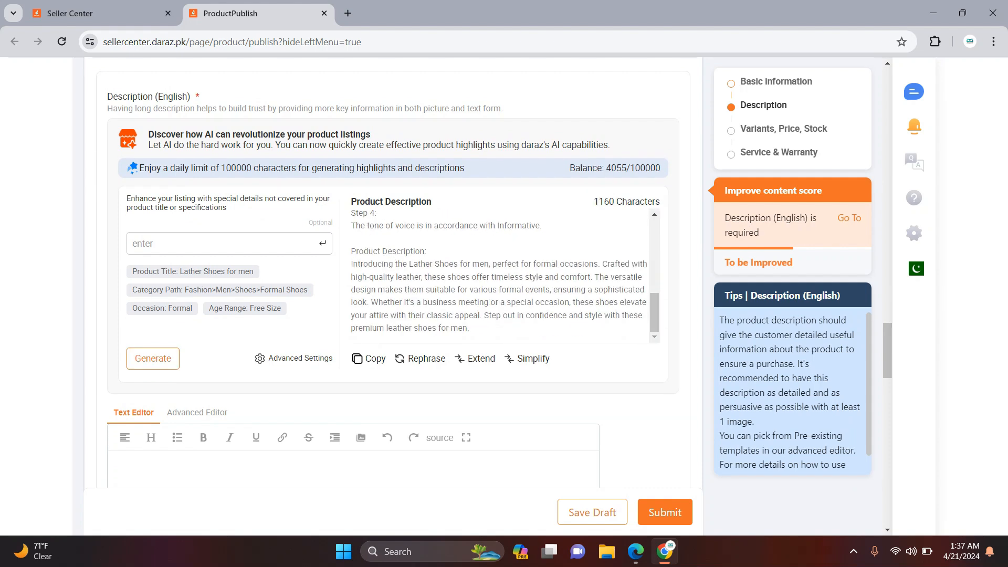
drag(469, 247, 350, 169)
key(ctrl+c)
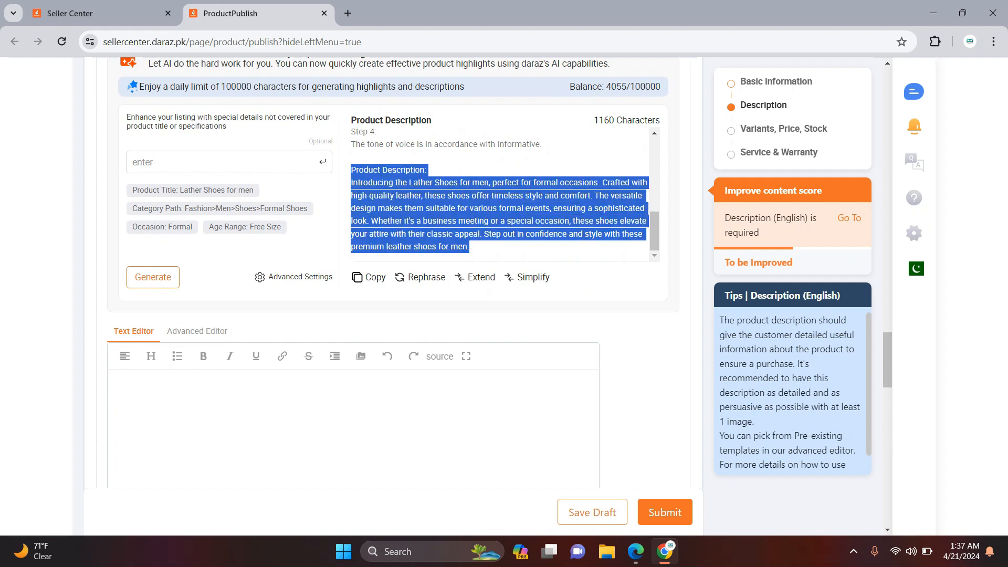
click(115, 388)
key(ctrl+v)
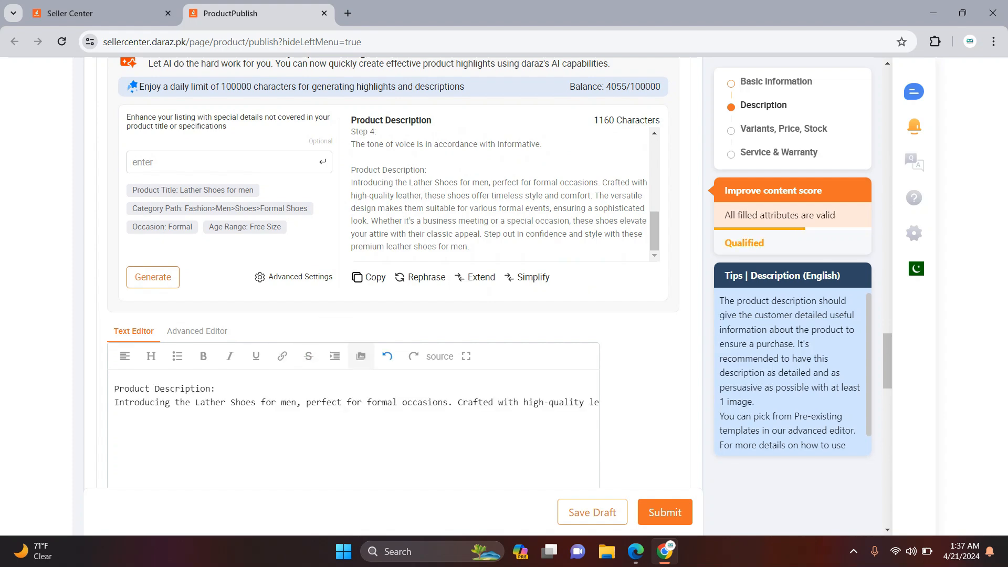
- Insert the brown shoes-and-belt photo into the English description from the computer
click(361, 356)
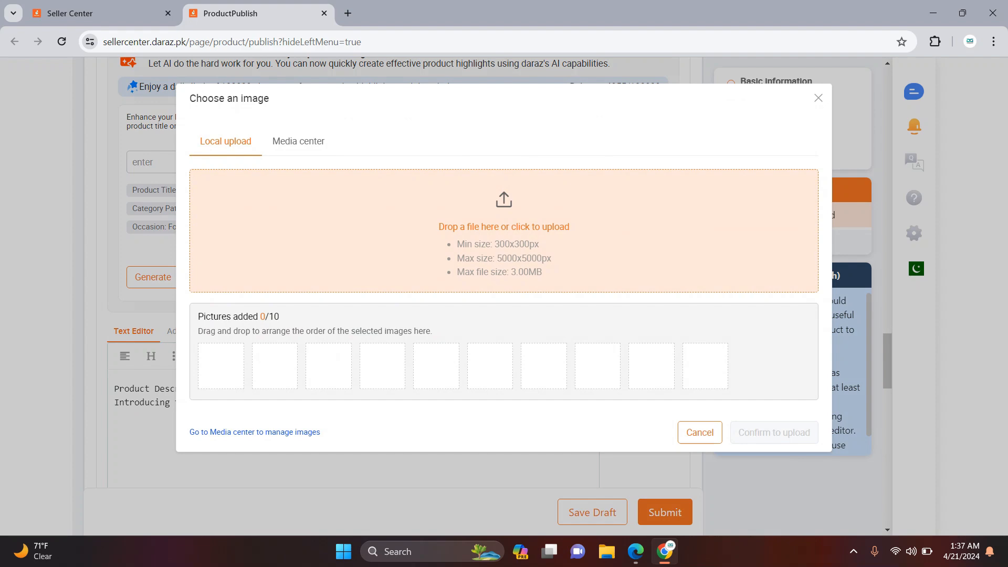
click(297, 226)
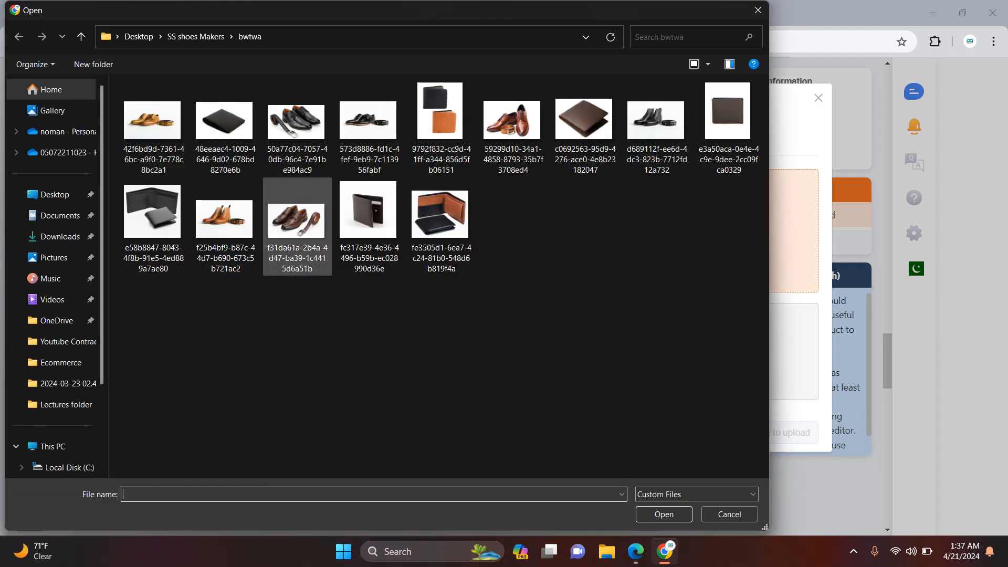
double_click(297, 226)
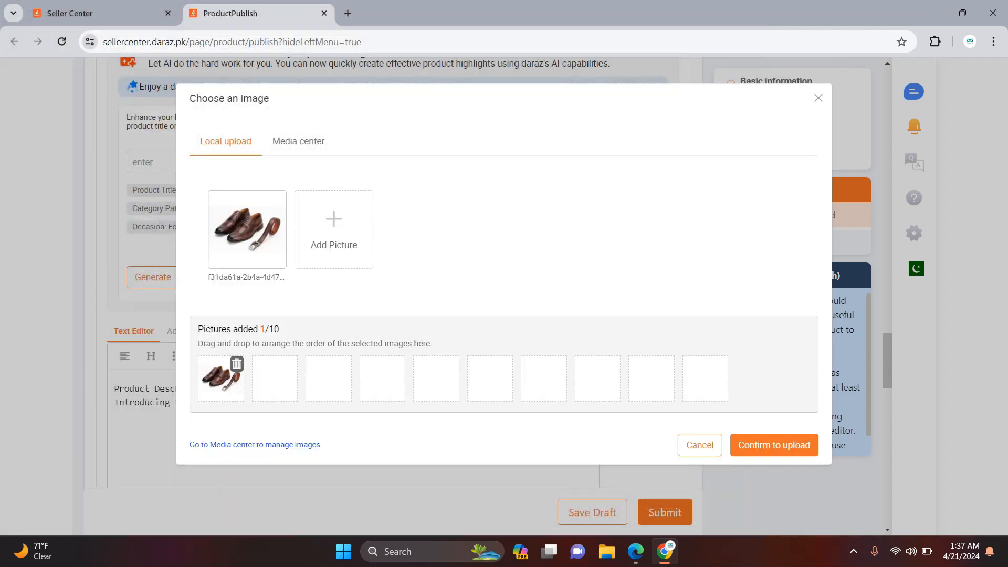
click(773, 444)
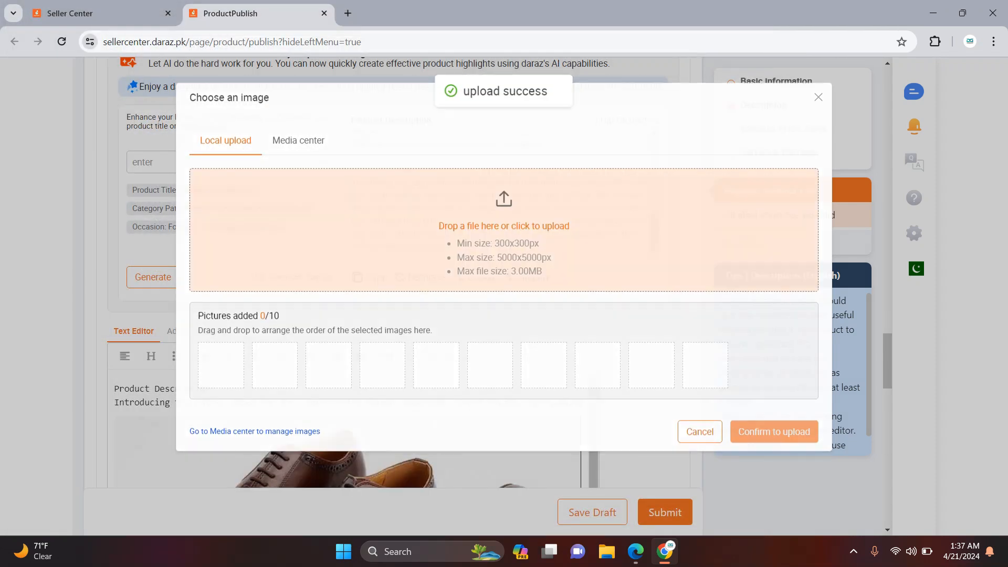
- Add blank lines below the inserted photo in the description
scroll(367, 273, down, 6)
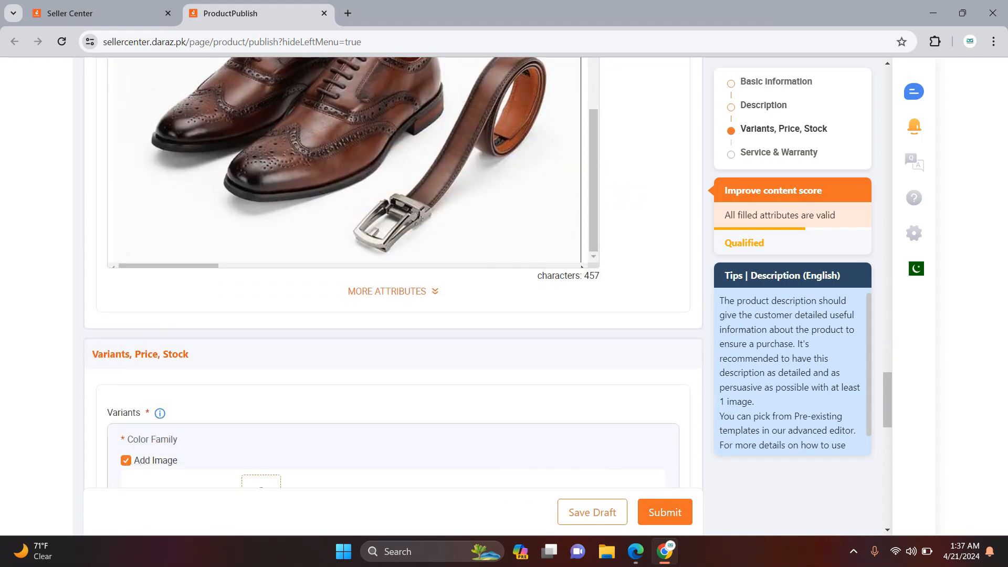
key(Return)
key(Return)
key(Return)
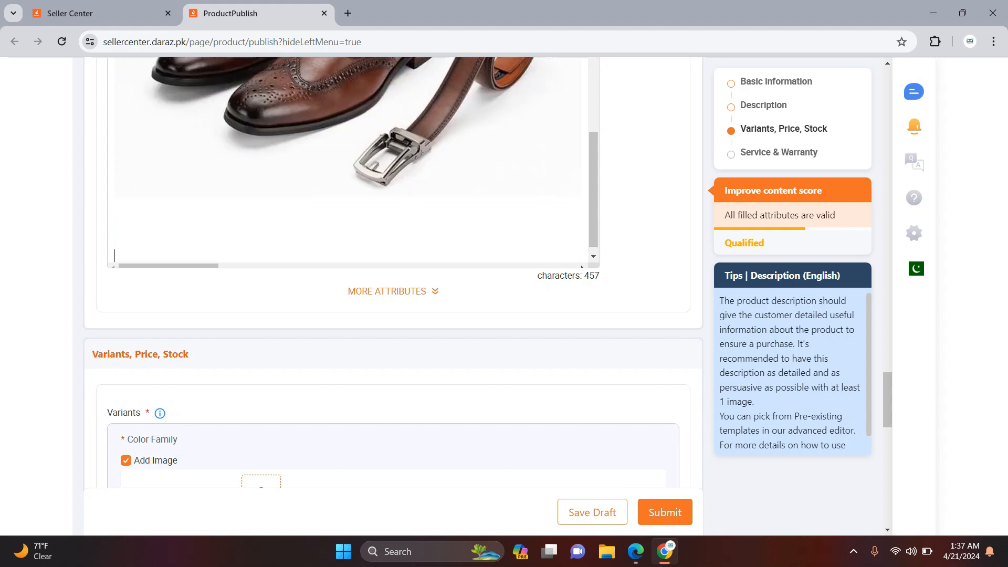
text(hjghjg)
key(BackSpace)
key(BackSpace)
key(BackSpace)
key(BackSpace)
key(BackSpace)
key(BackSpace)
key(BackSpace)
scroll(393, 294, down, 4)
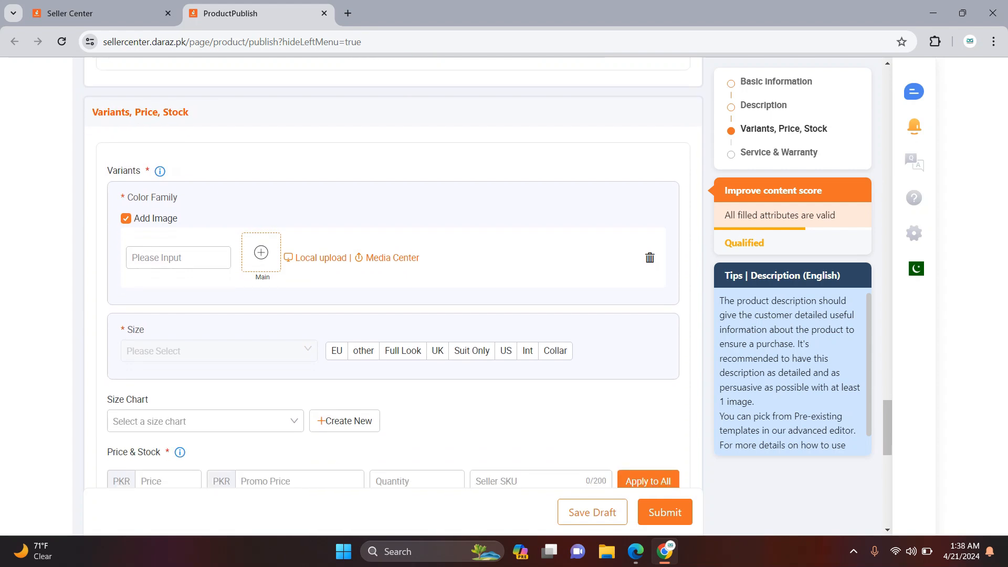
- Set the first Color Family variant to Brown
click(179, 258)
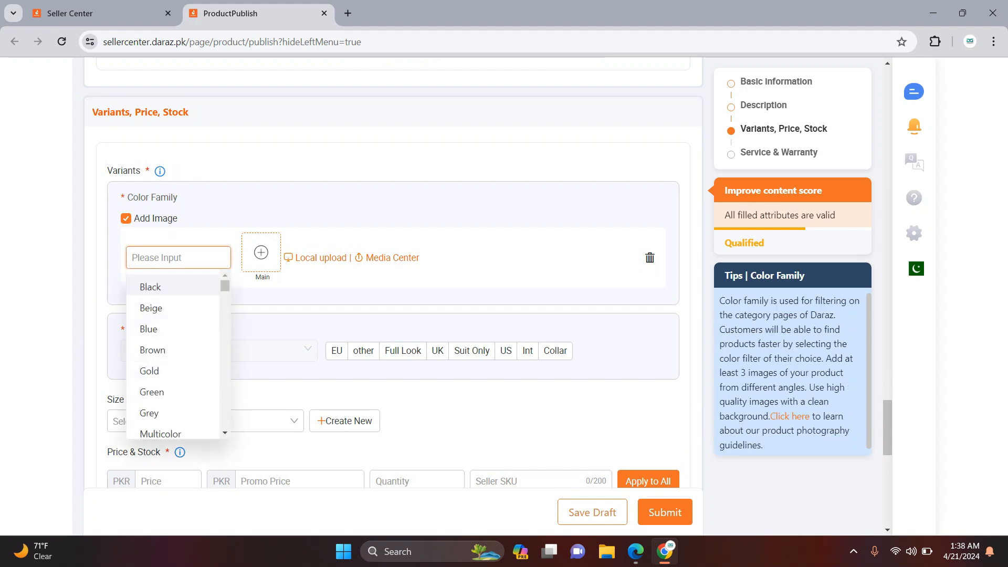
click(149, 329)
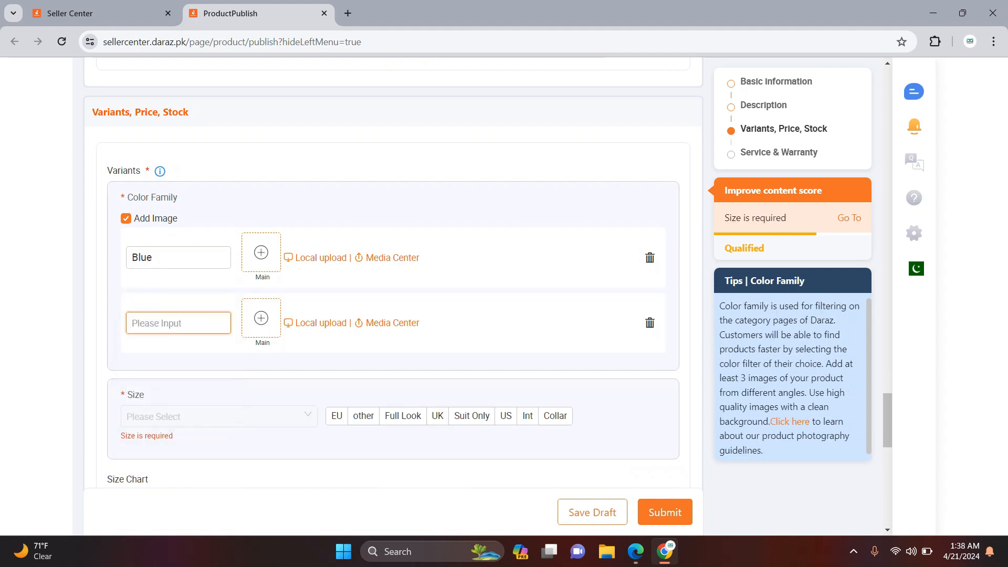
click(178, 257)
key(BackSpace)
key(BackSpace)
key(BackSpace)
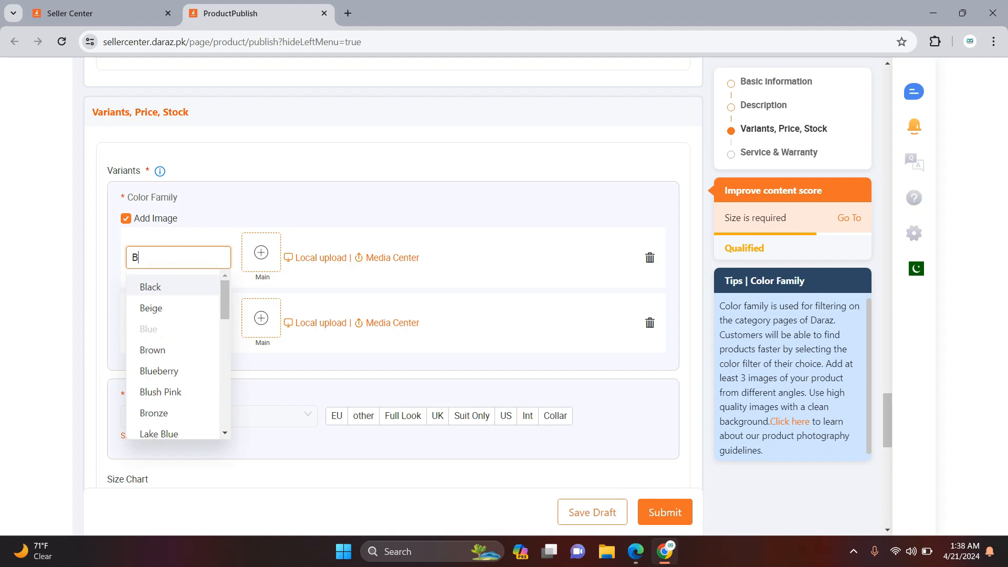
text(row)
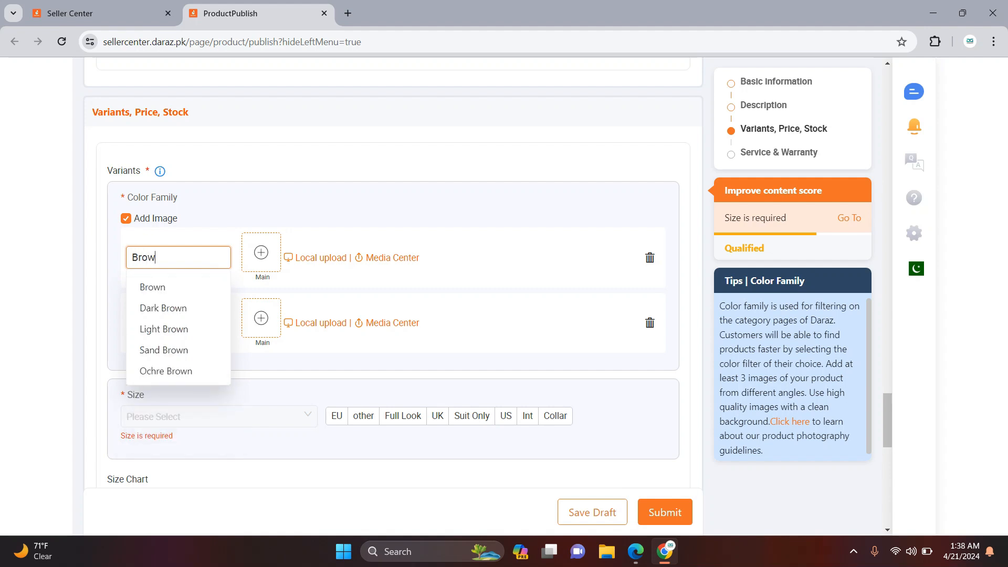
click(153, 288)
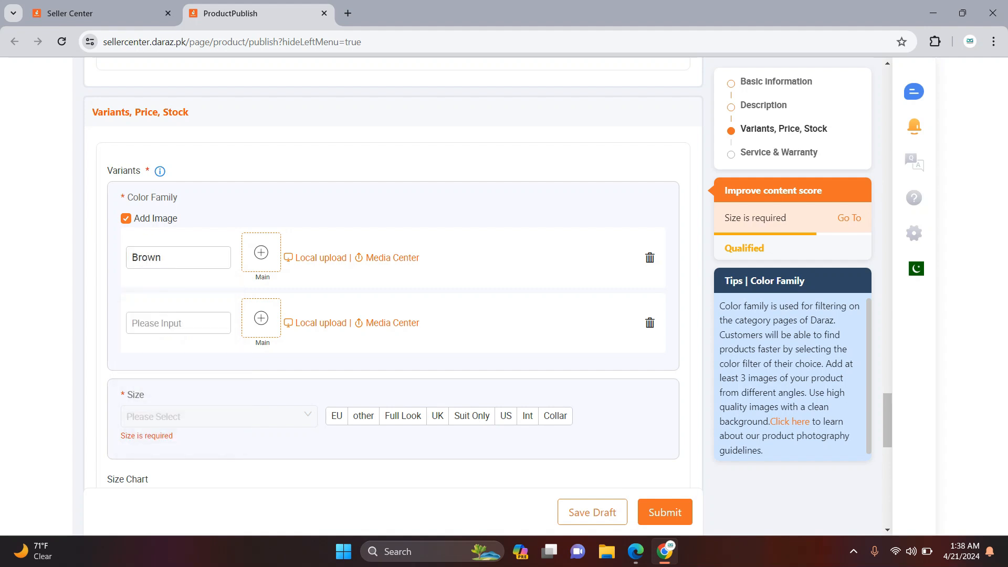
- Give the Brown variant one shoe photo from the Media center as its main image
click(262, 252)
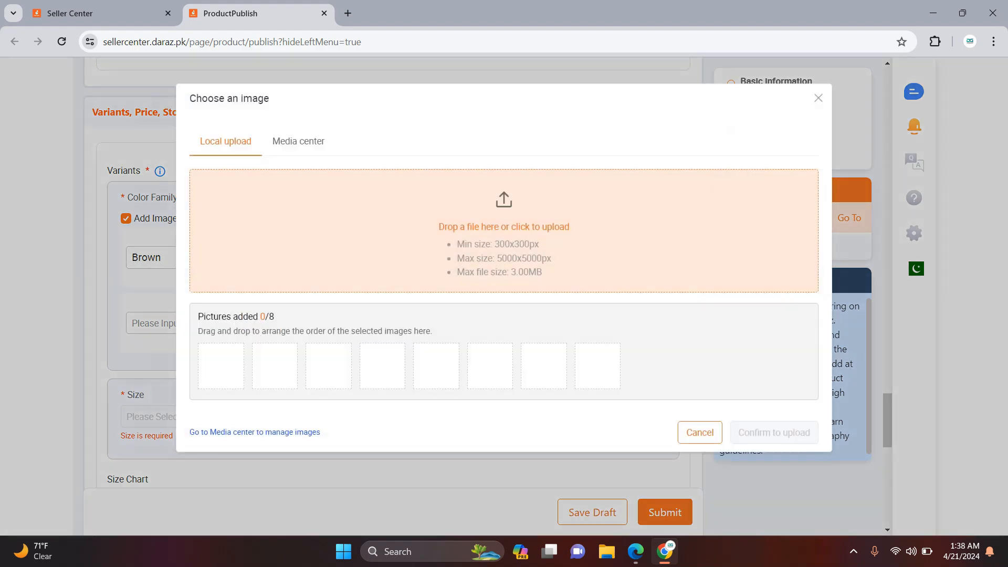
click(298, 141)
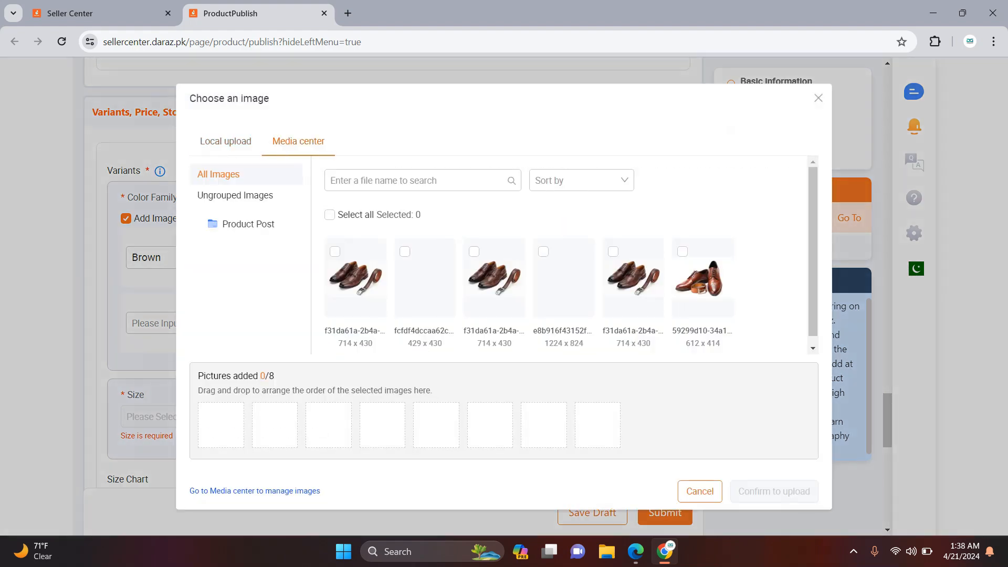
click(405, 251)
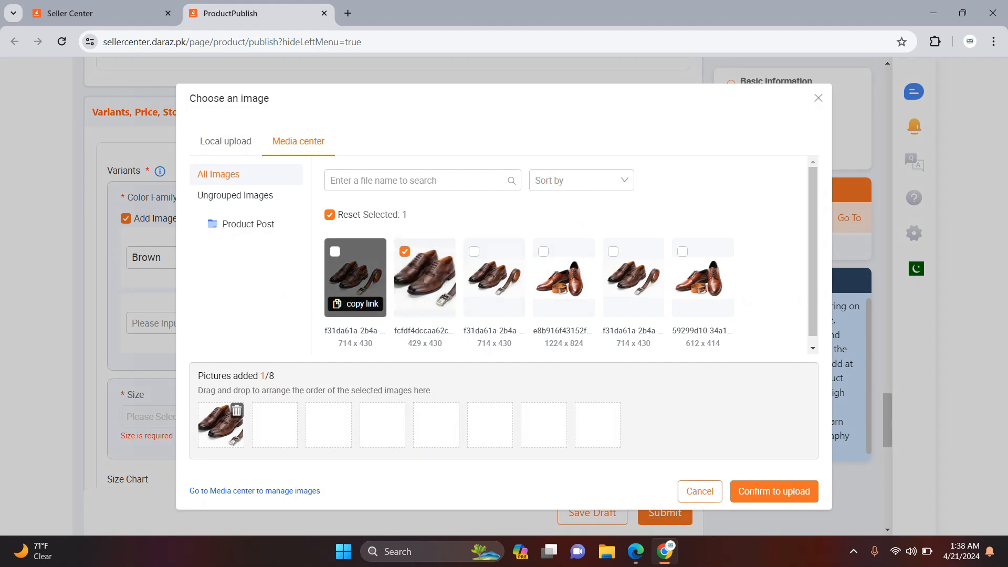
click(334, 252)
click(405, 251)
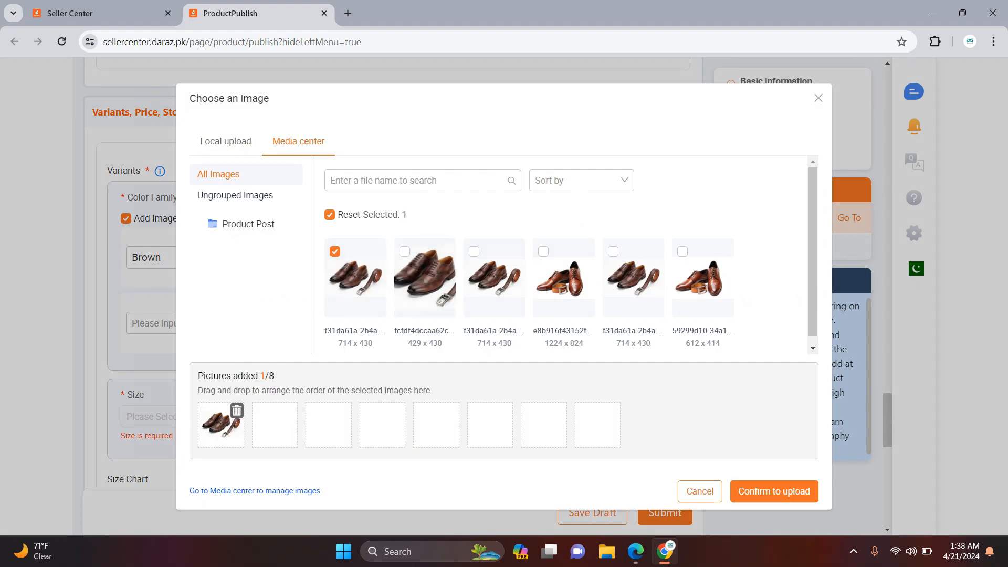
click(774, 491)
scroll(393, 315, down, 3)
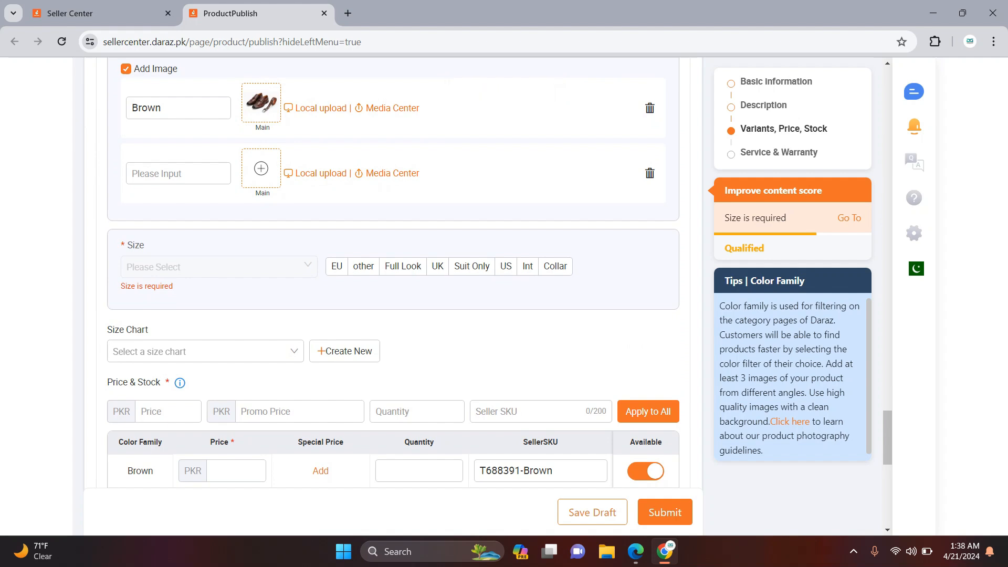
- Switch the shoe sizing to UK and look through the available sizes
click(438, 266)
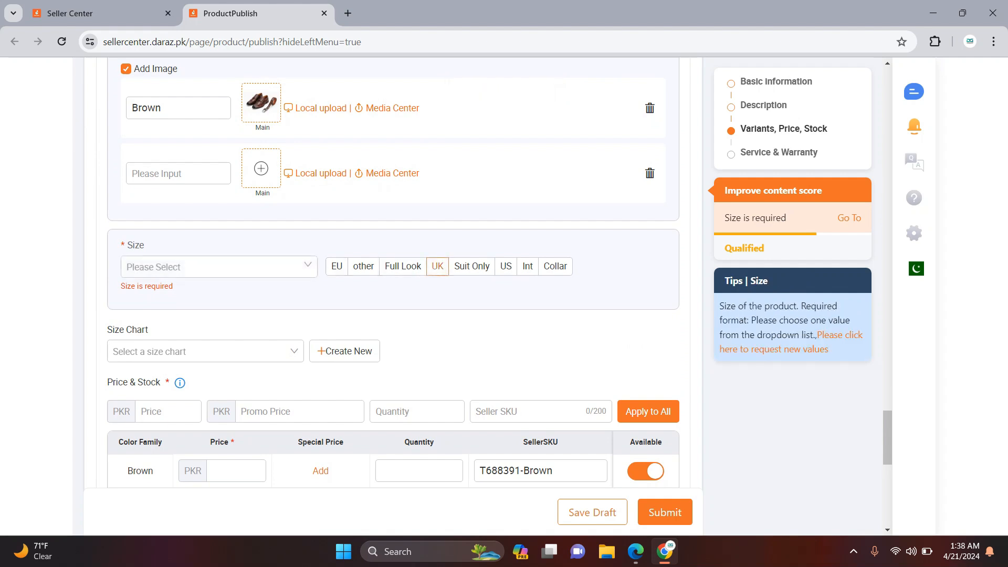
click(218, 267)
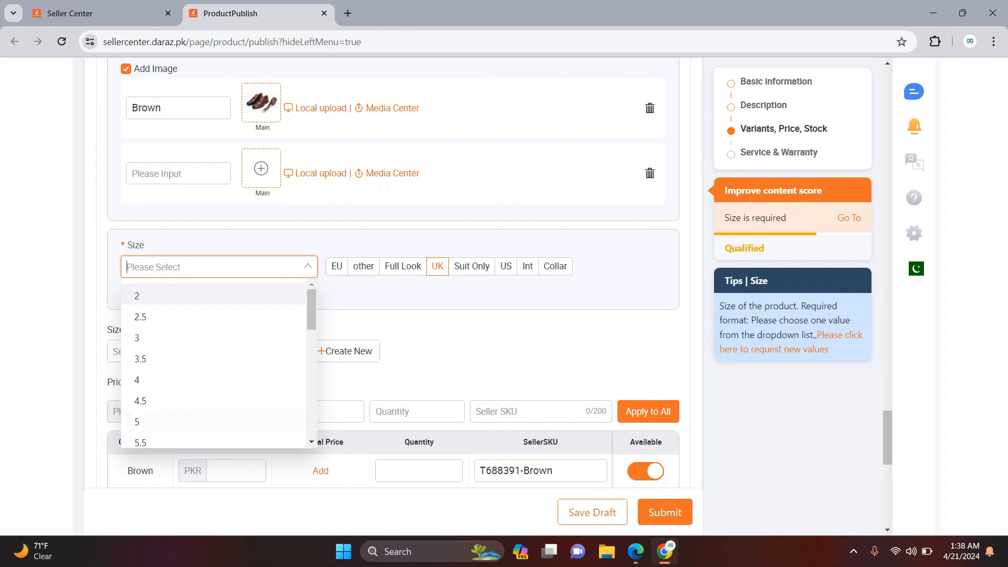
scroll(394, 315, down, 2)
click(431, 231)
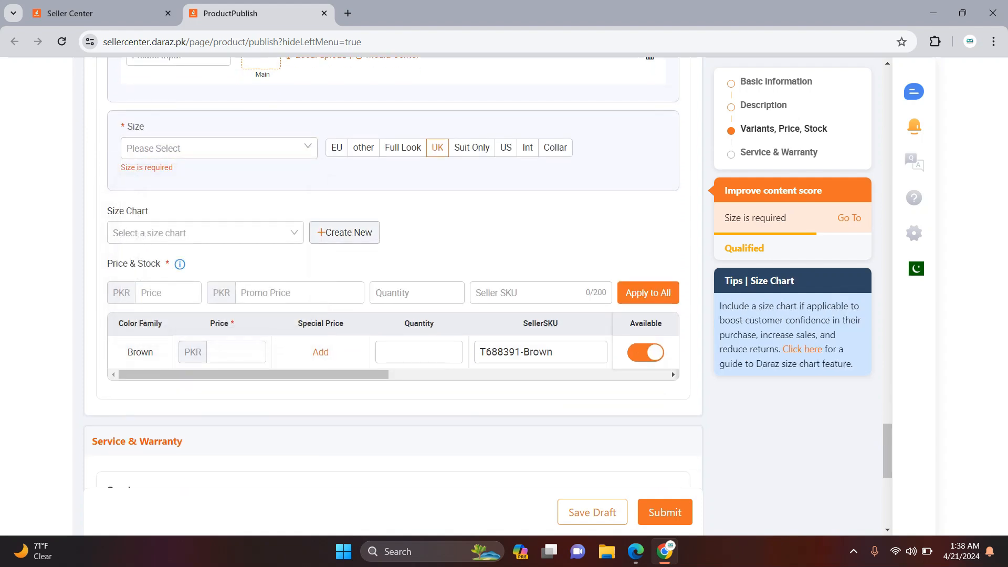
- Create a size chart named 'jamali baba' measured in Cm and save it
click(344, 232)
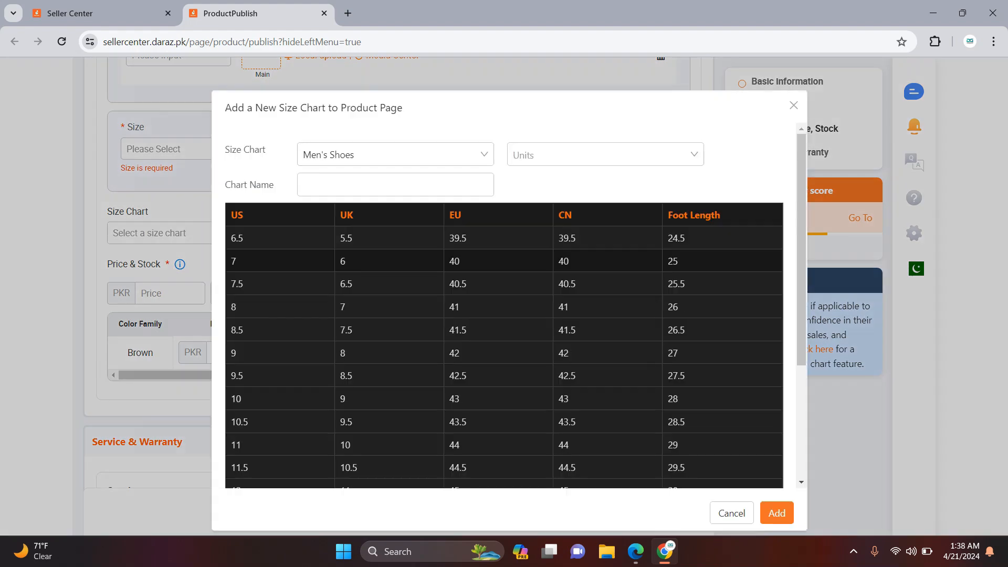
click(395, 185)
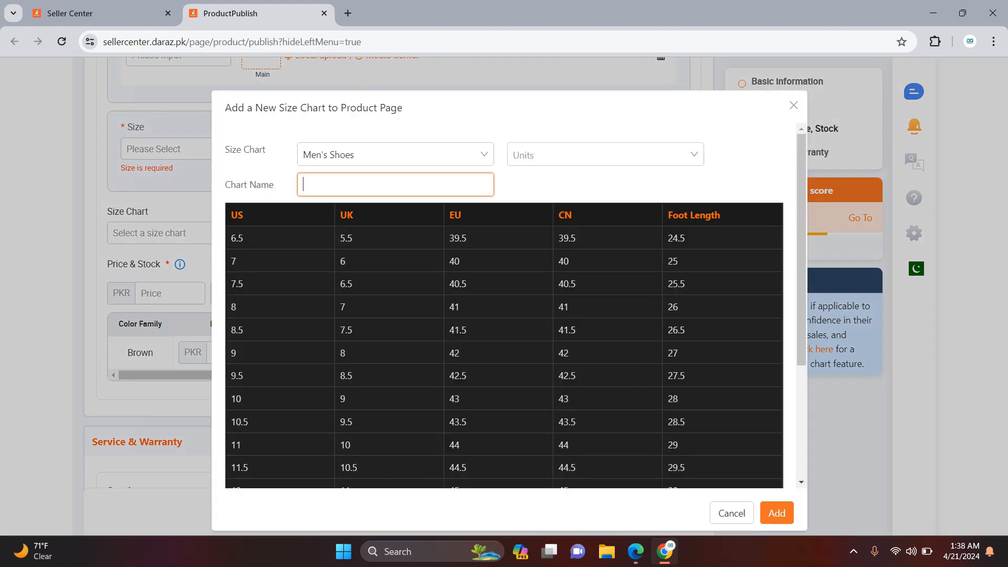
text(jamali baba)
key(Tab)
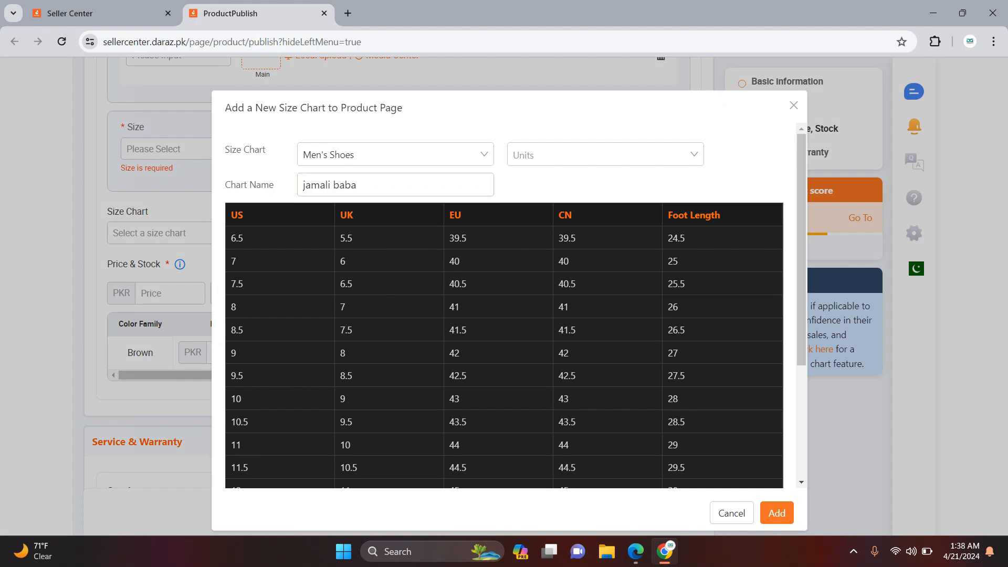
click(605, 154)
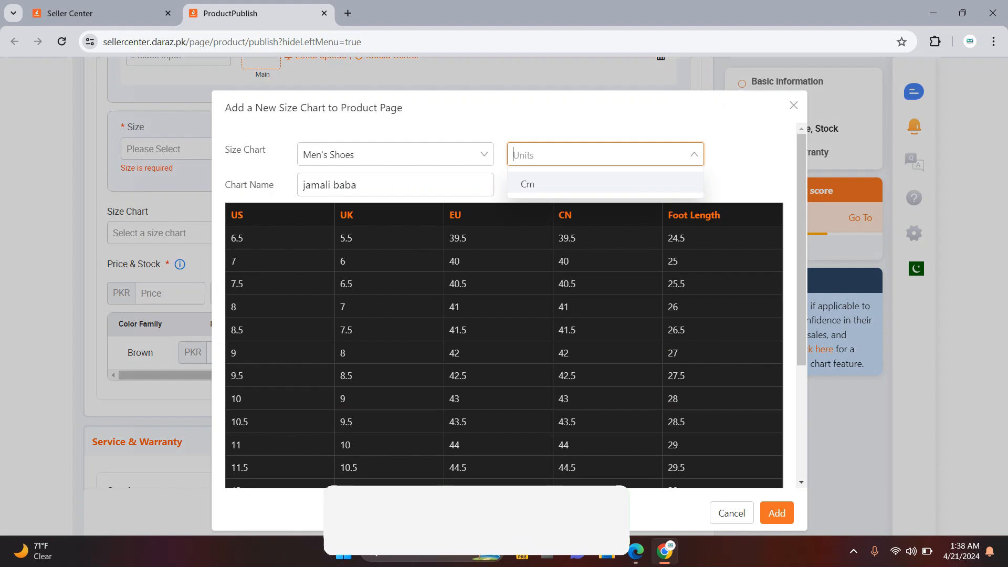
click(605, 184)
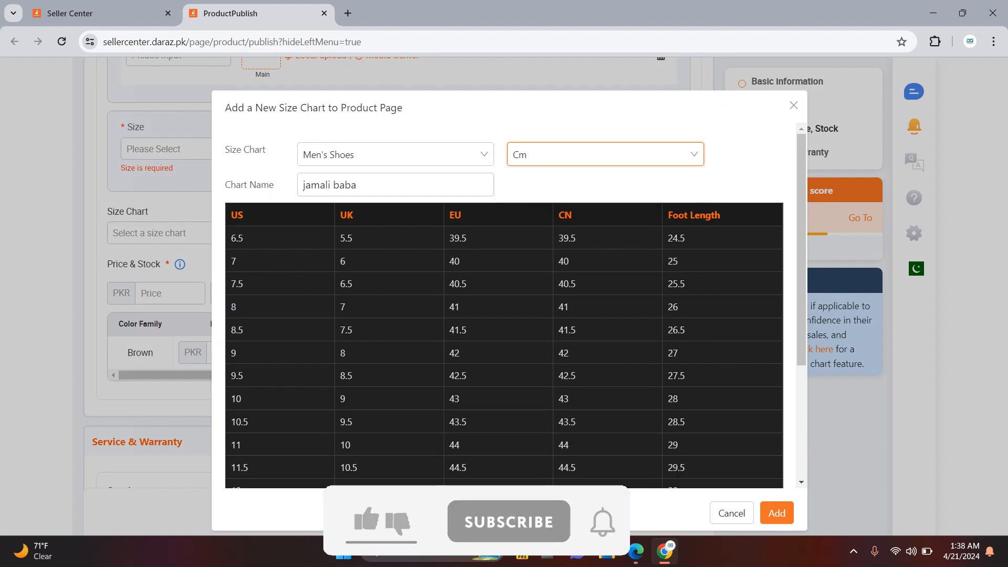
click(777, 512)
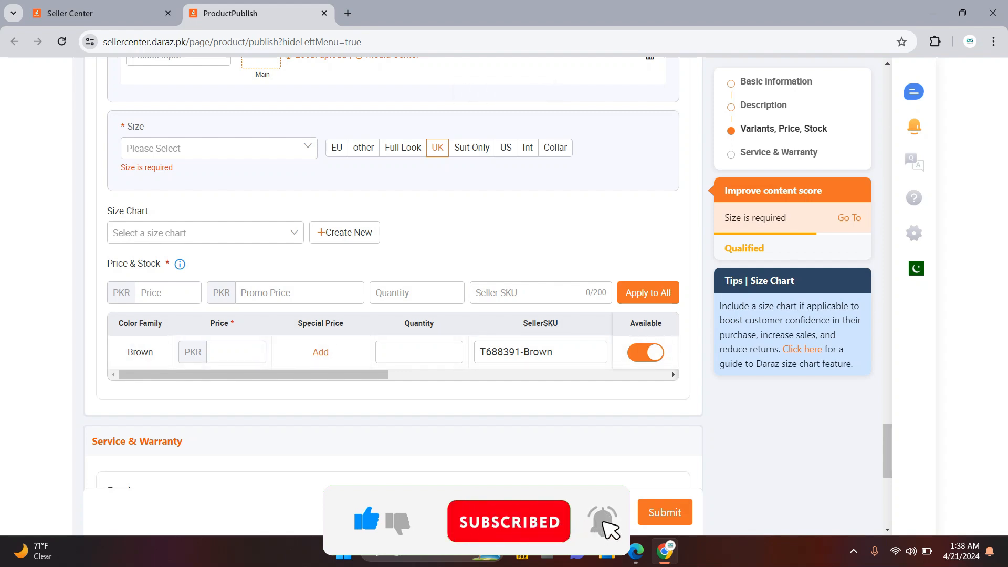
- Apply the 'jamali baba' size chart and add UK sizes 3.5 and 4 as variants
click(206, 232)
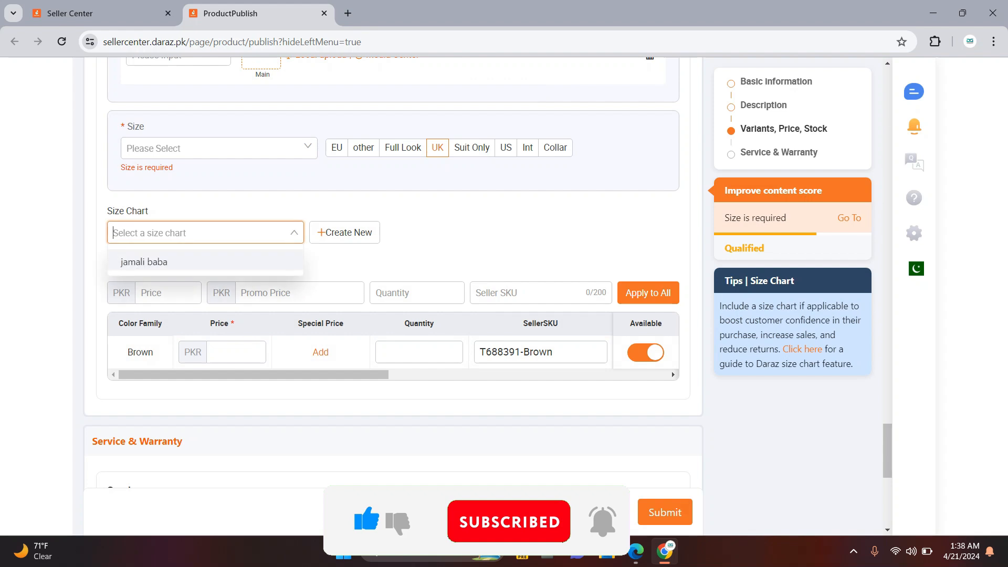
click(145, 261)
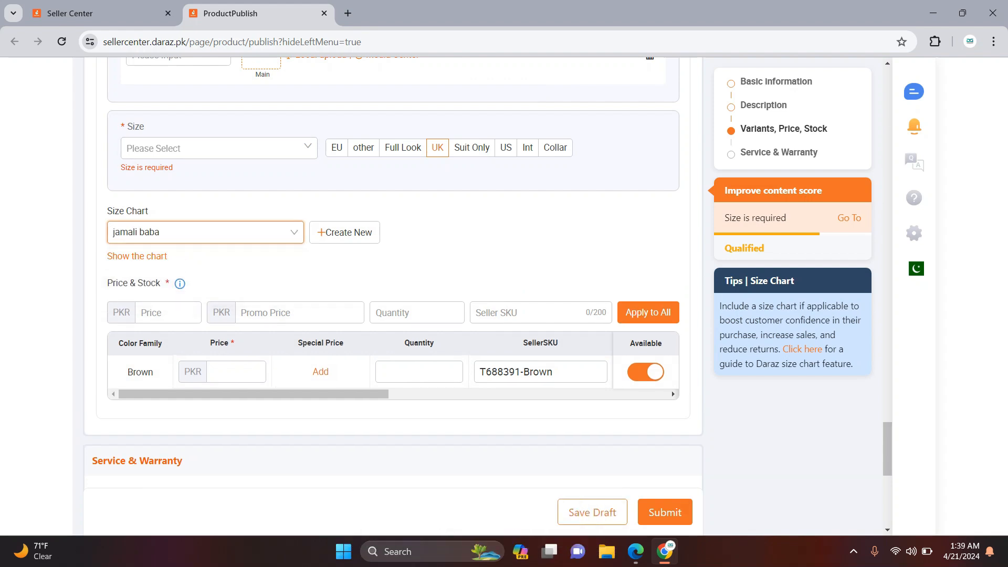
click(210, 148)
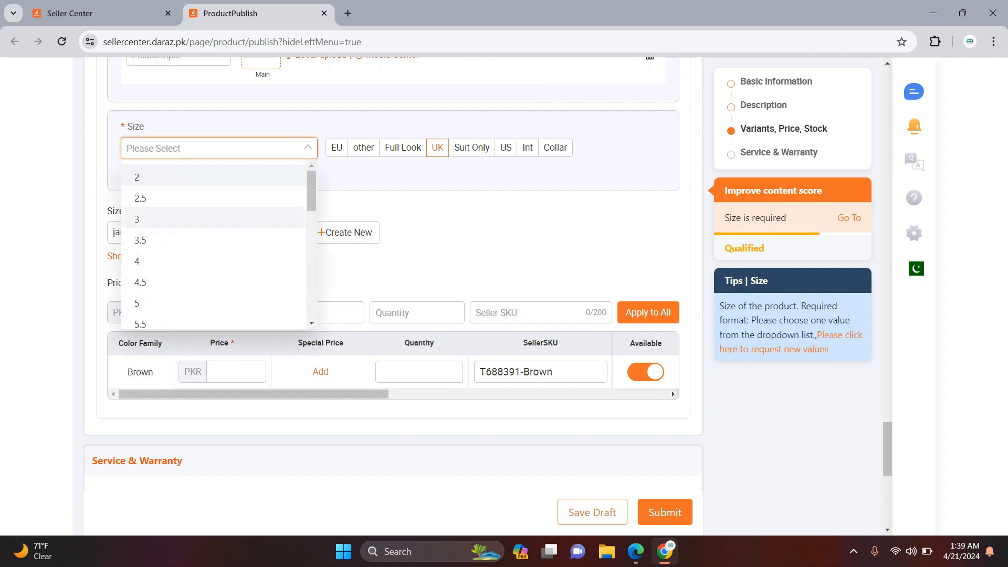
click(184, 239)
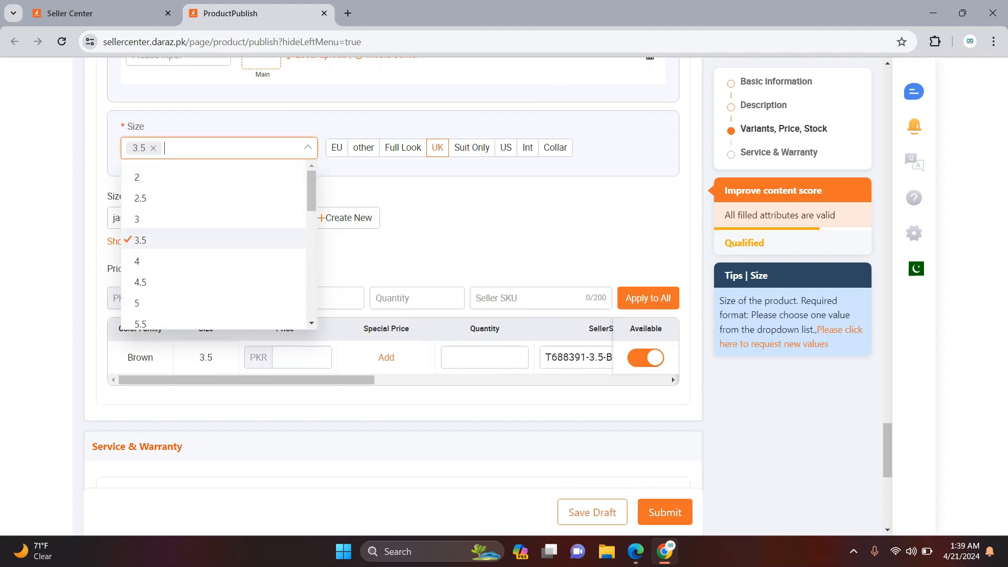
double_click(435, 219)
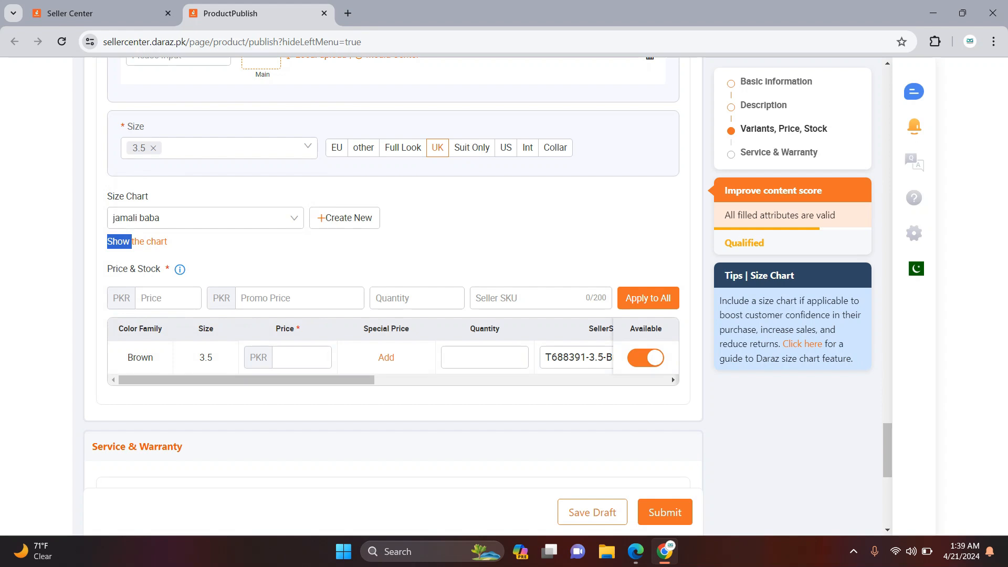
click(225, 148)
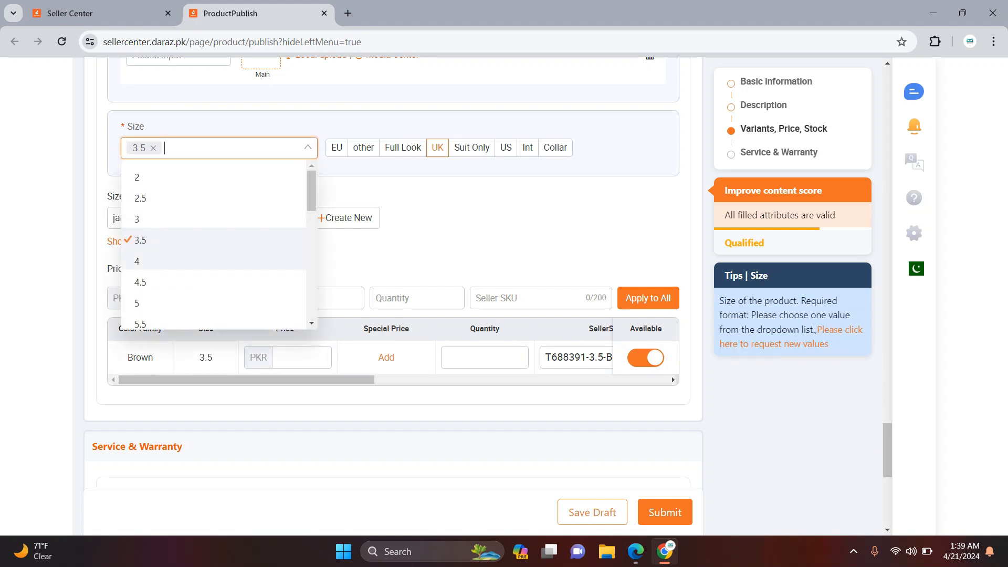
click(157, 261)
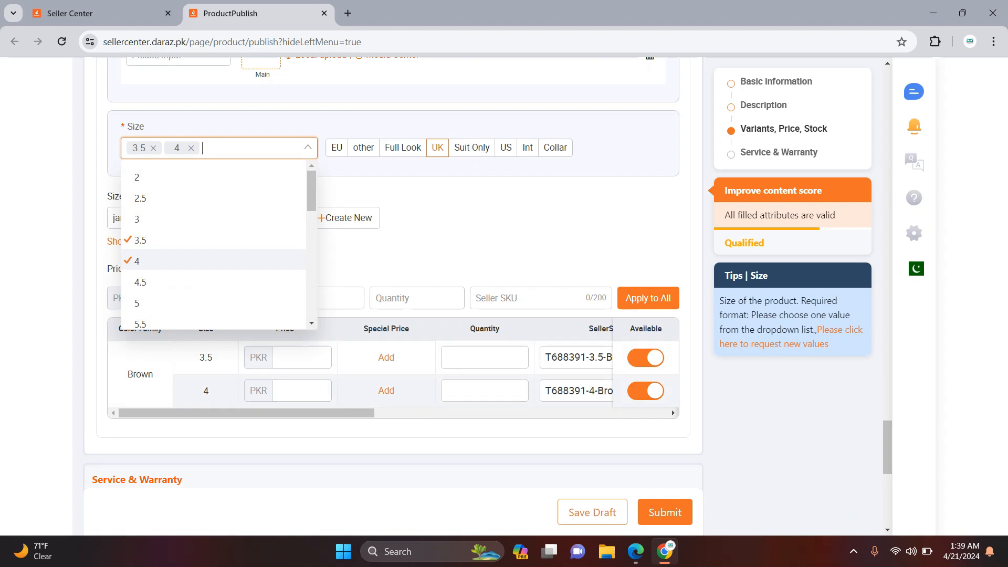
click(415, 244)
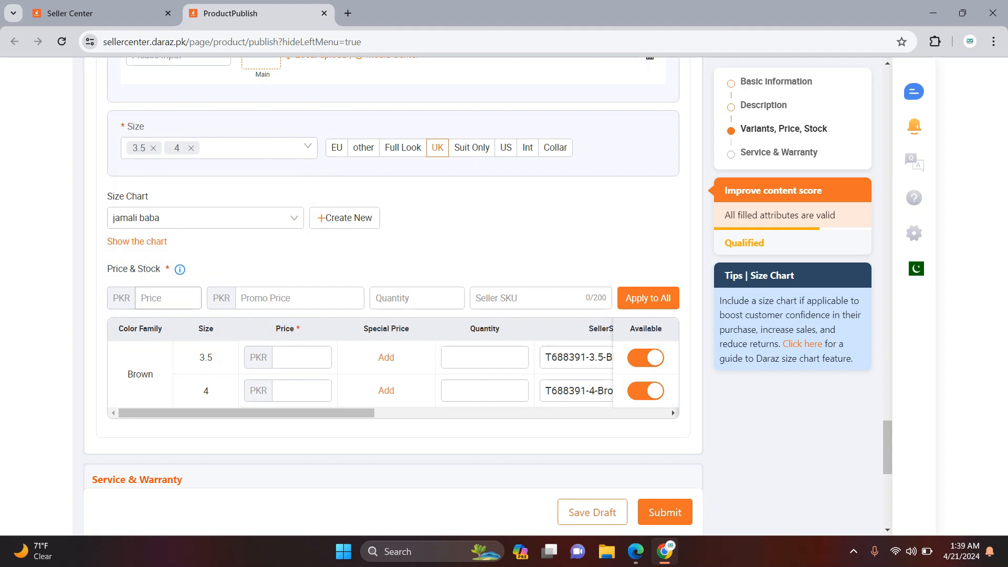
- Set the price to 800 with a 799 promo price from 23 May to 21 June 2024
click(168, 298)
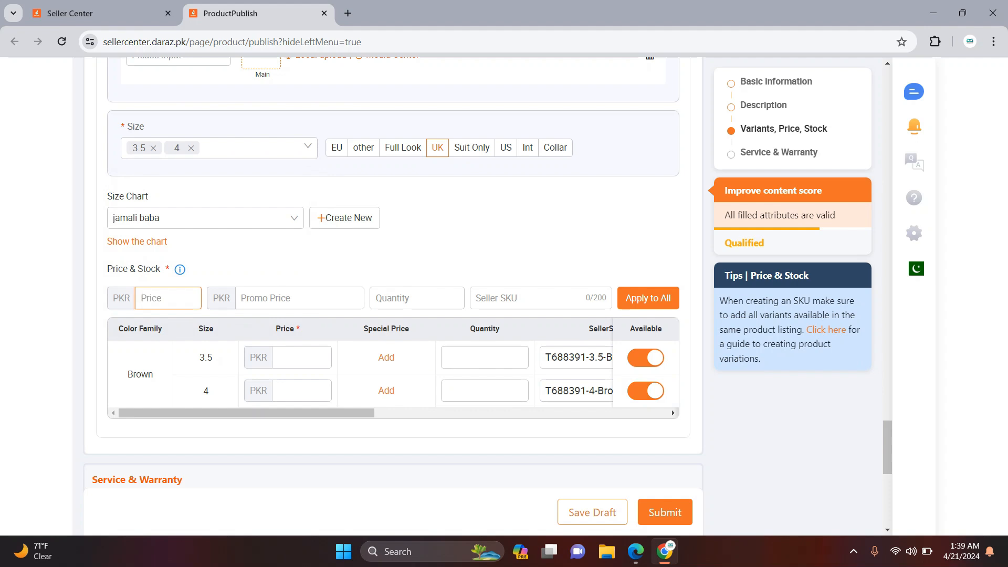
text(800)
click(300, 298)
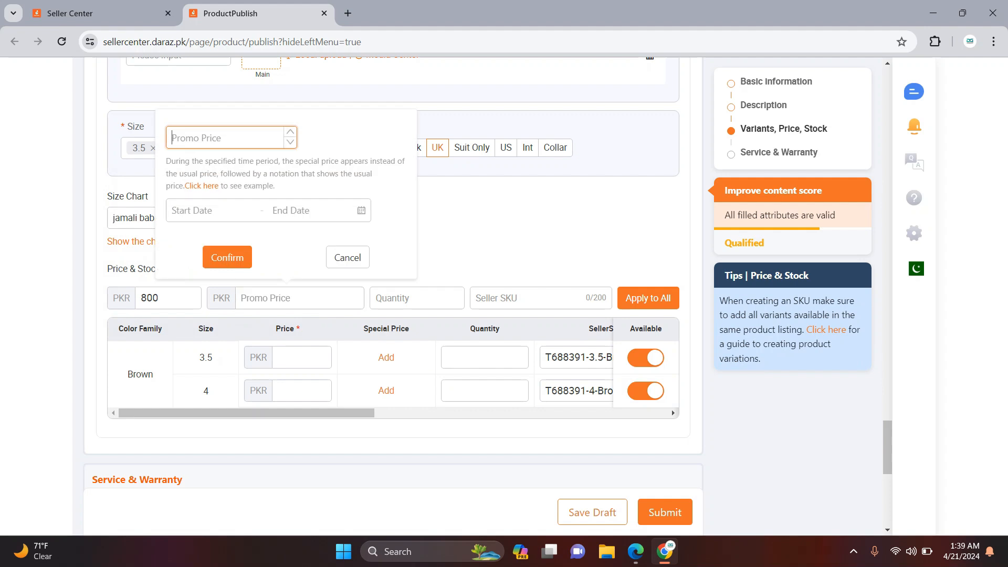
text(799)
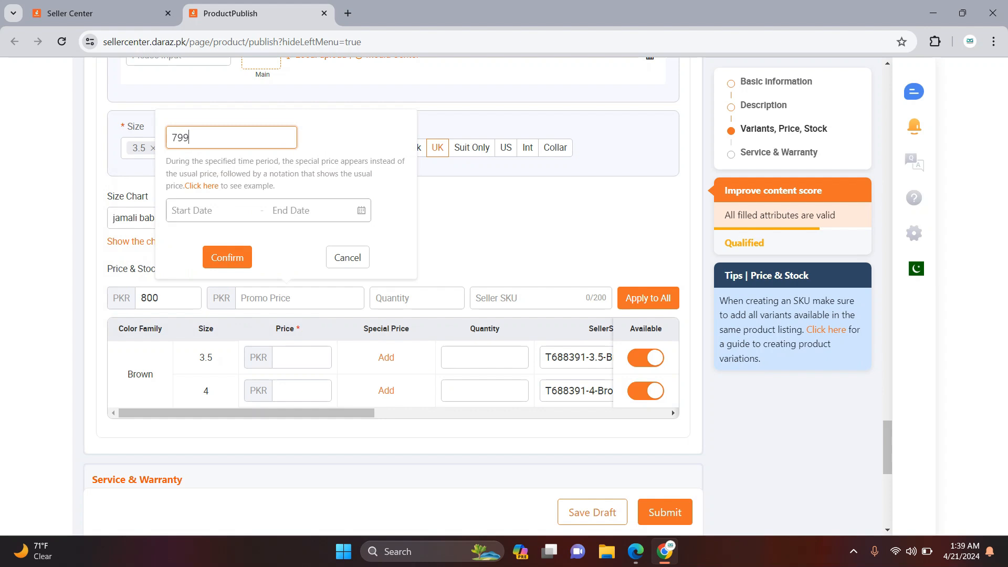
click(210, 210)
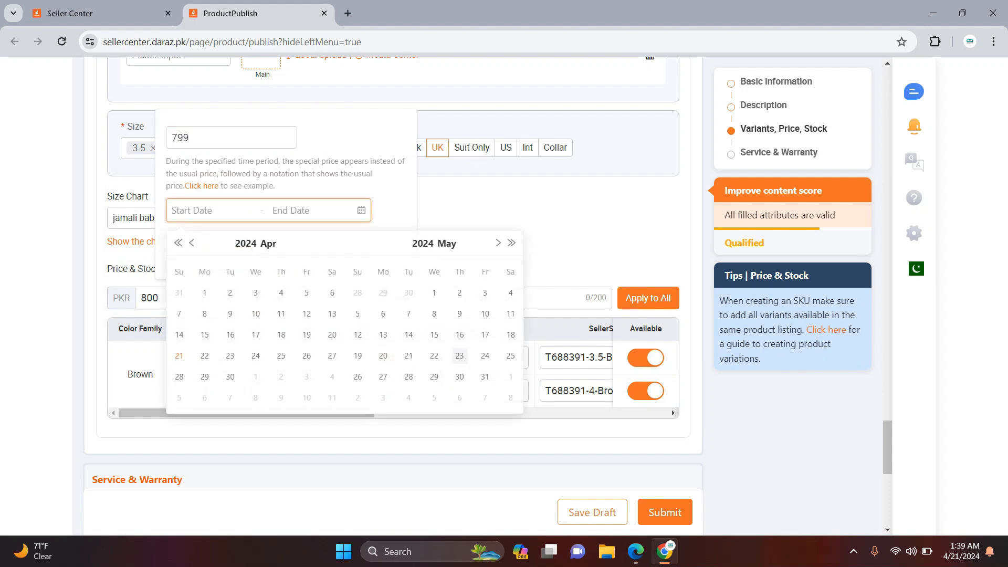
click(459, 355)
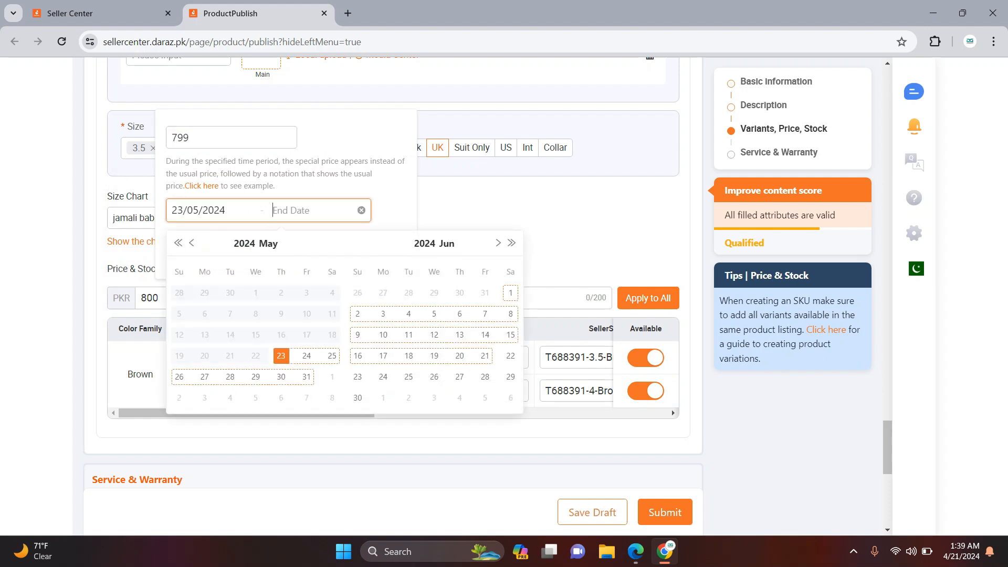
click(485, 355)
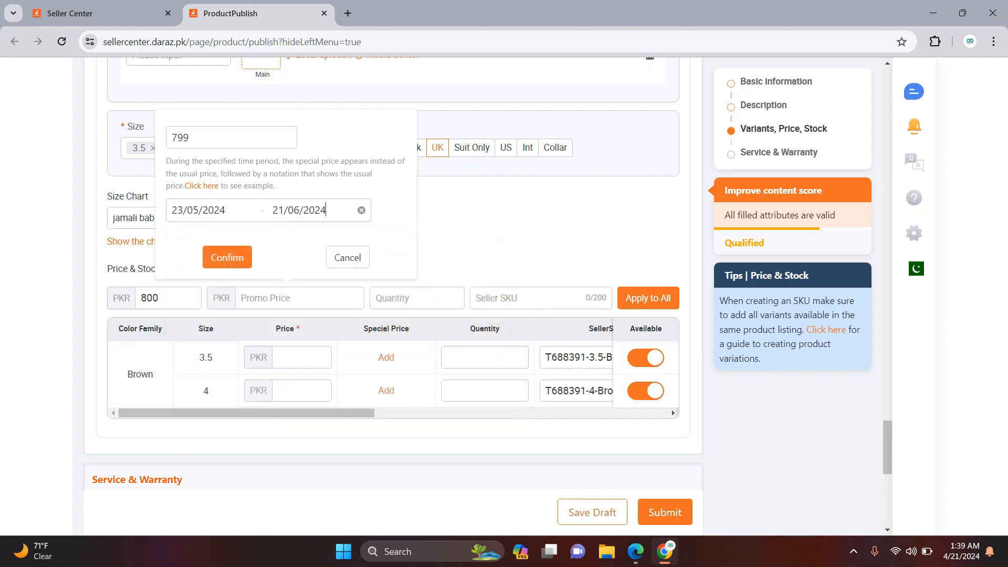
click(227, 257)
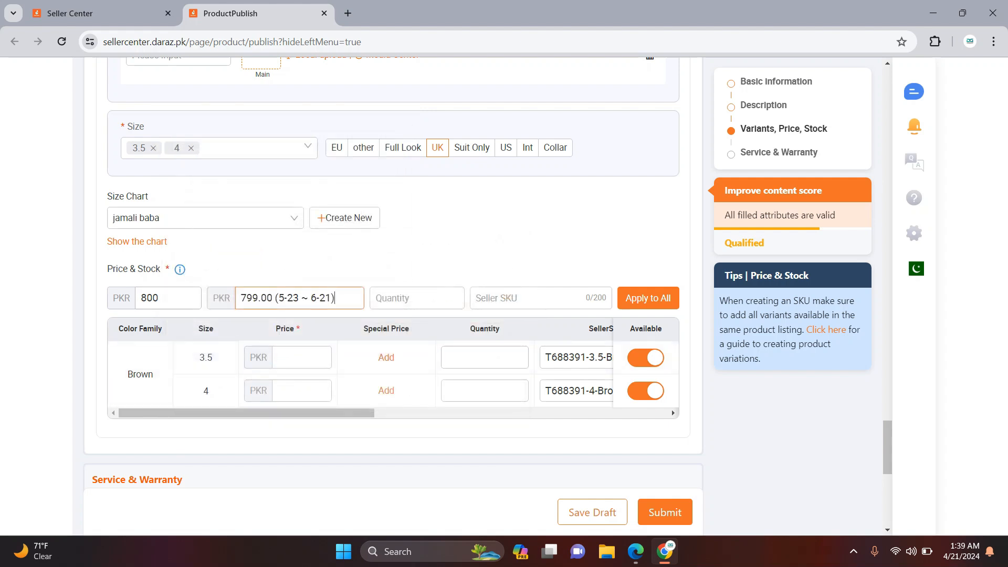
- Enter a stock quantity of 8
click(410, 298)
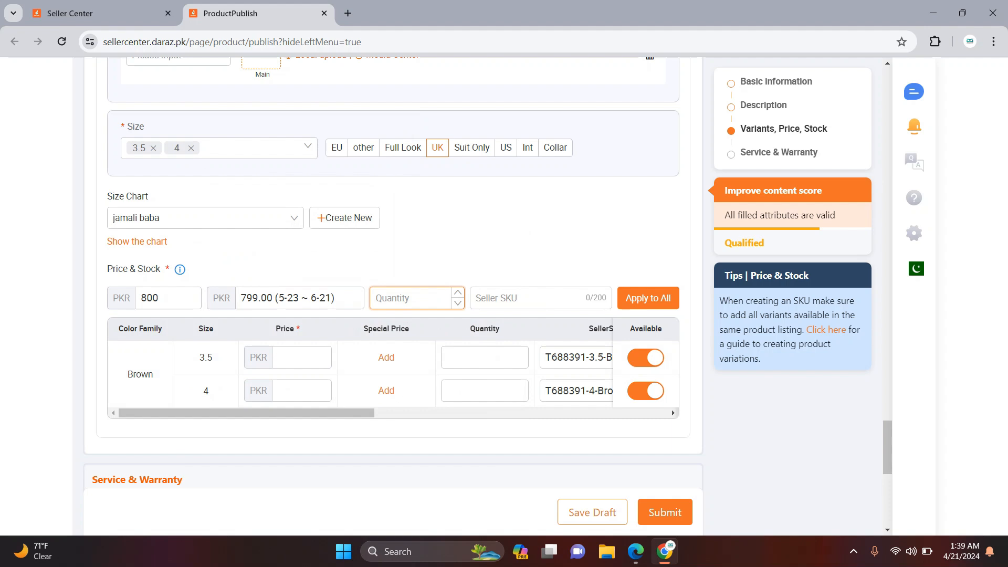
text(8)
key(Tab)
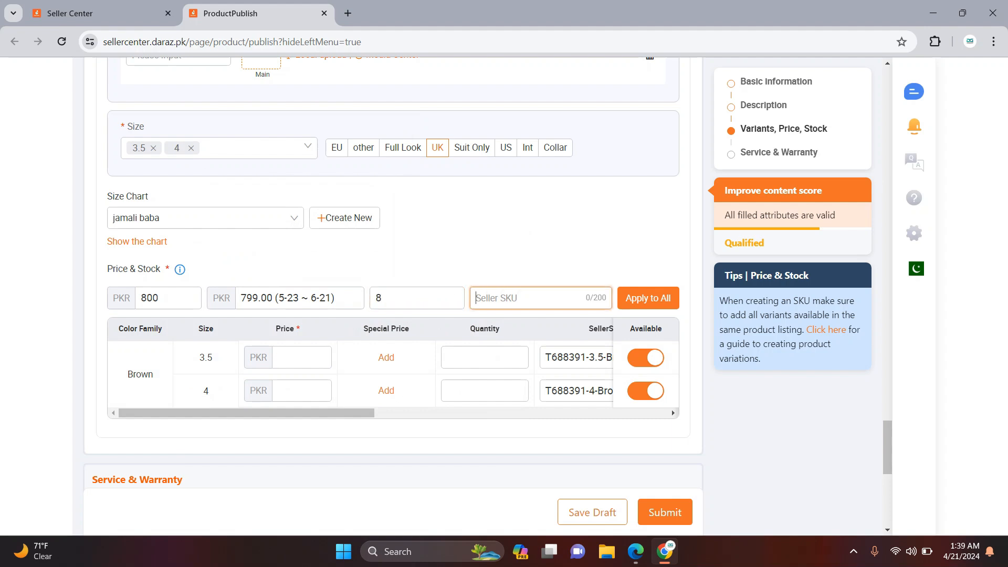
scroll(393, 238, down, 2)
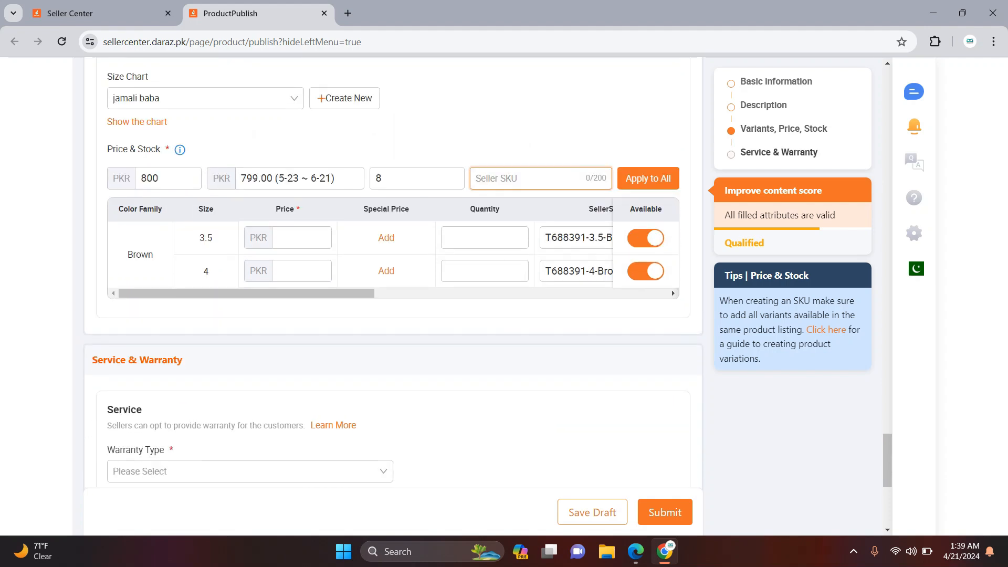
scroll(394, 238, right, 6)
scroll(394, 247, right, 6)
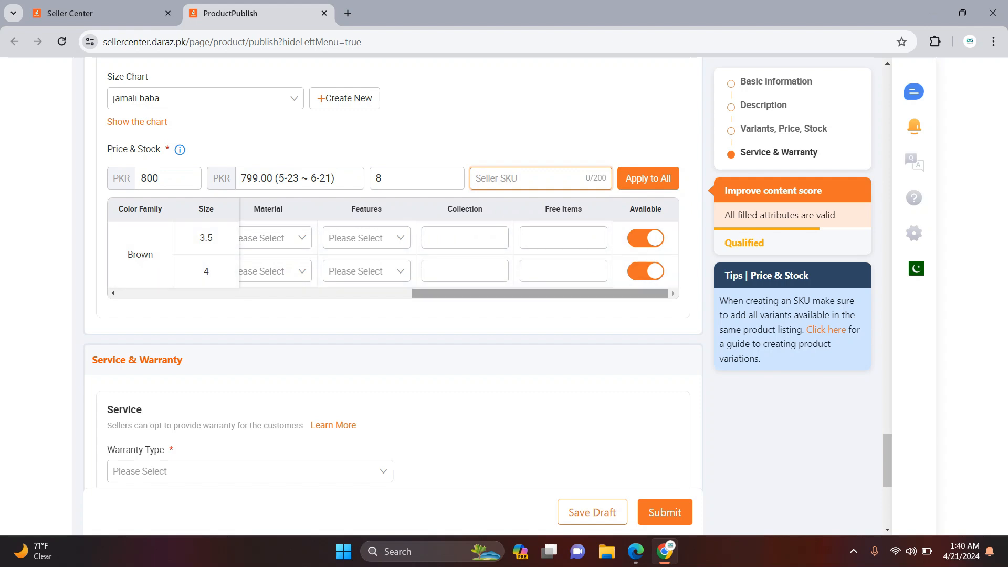
click(367, 237)
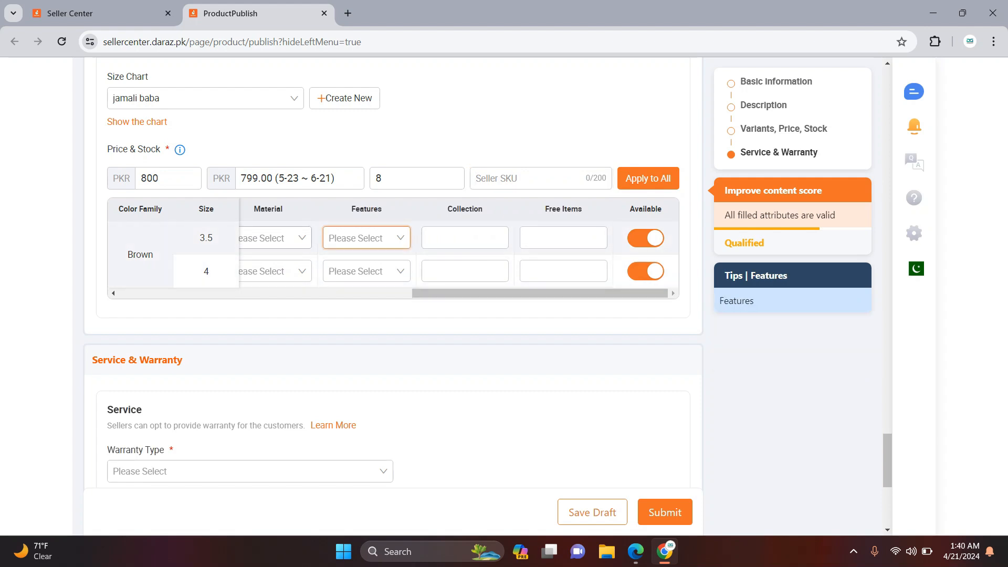
click(284, 238)
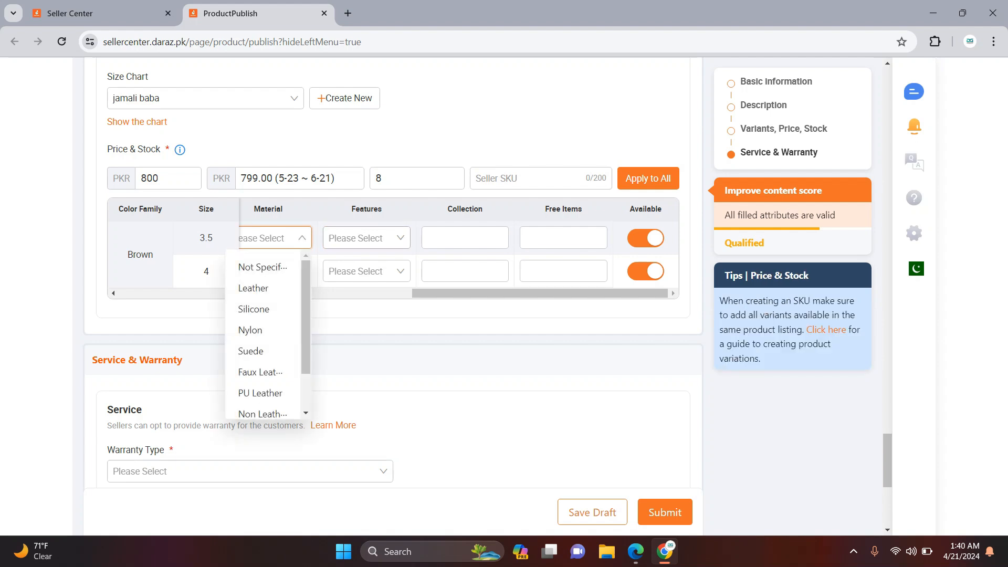
click(465, 238)
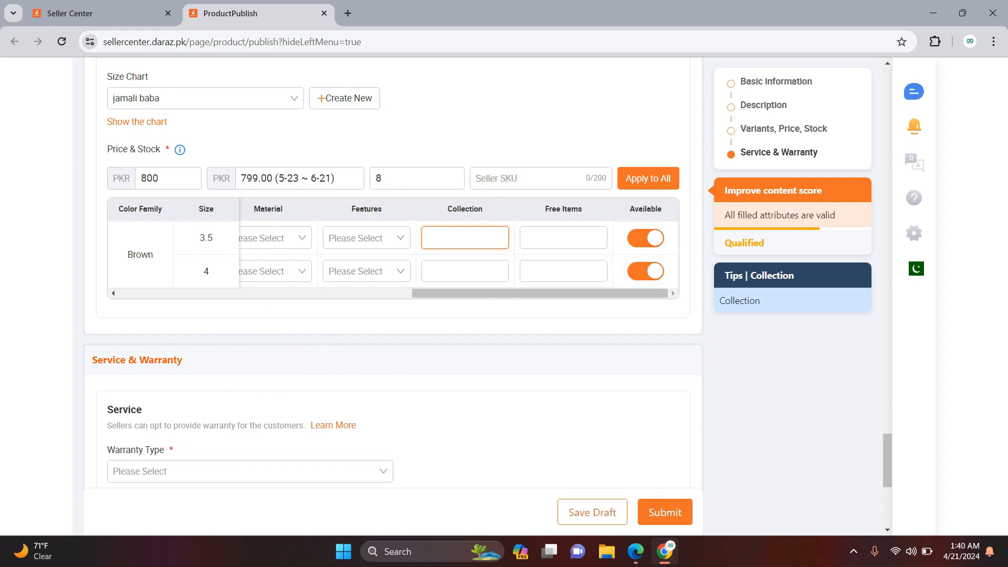
scroll(310, 269, left, 10)
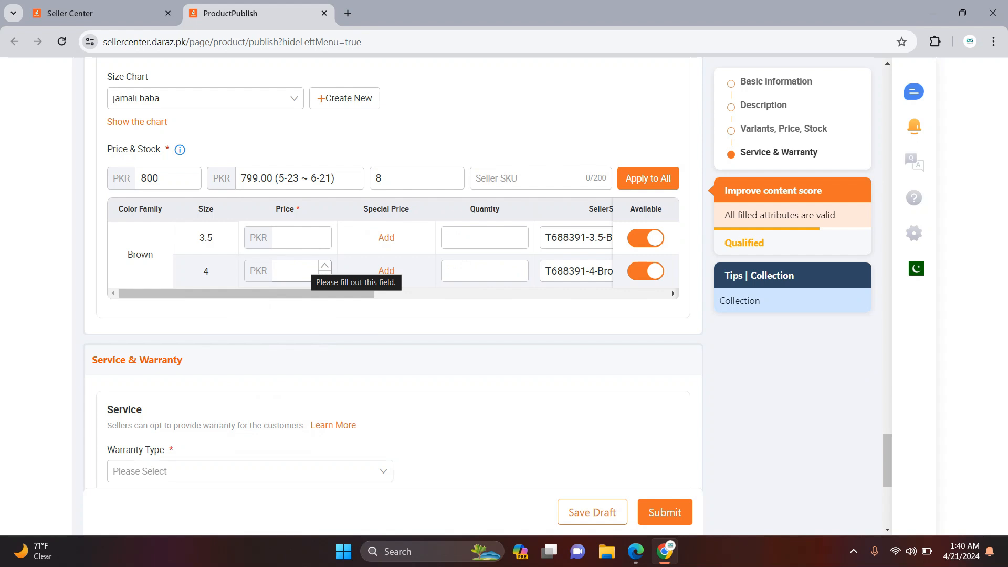
scroll(394, 273, down, 4)
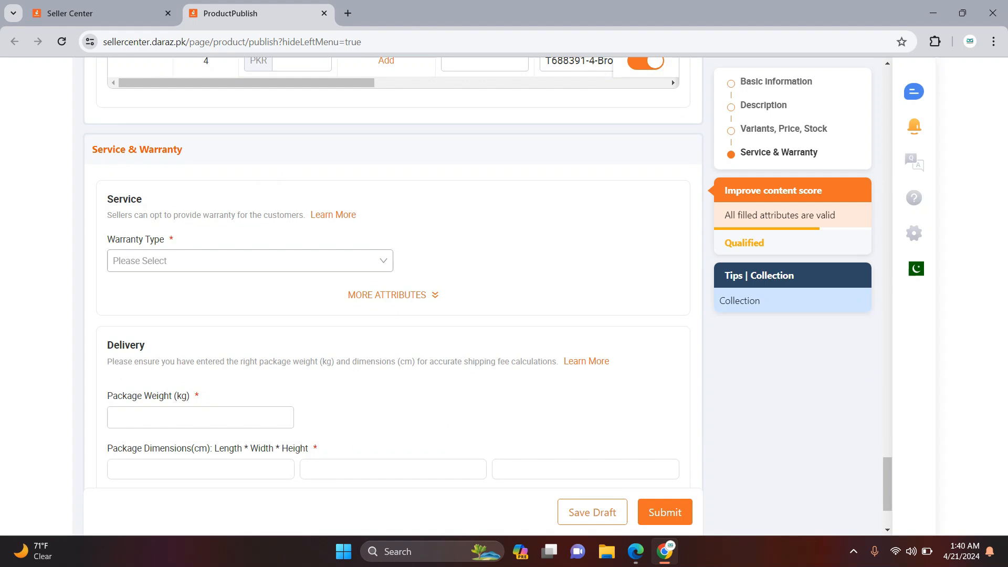
- Choose No Warranty as the warranty type and reveal the Warranty Period and Policy fields
click(249, 261)
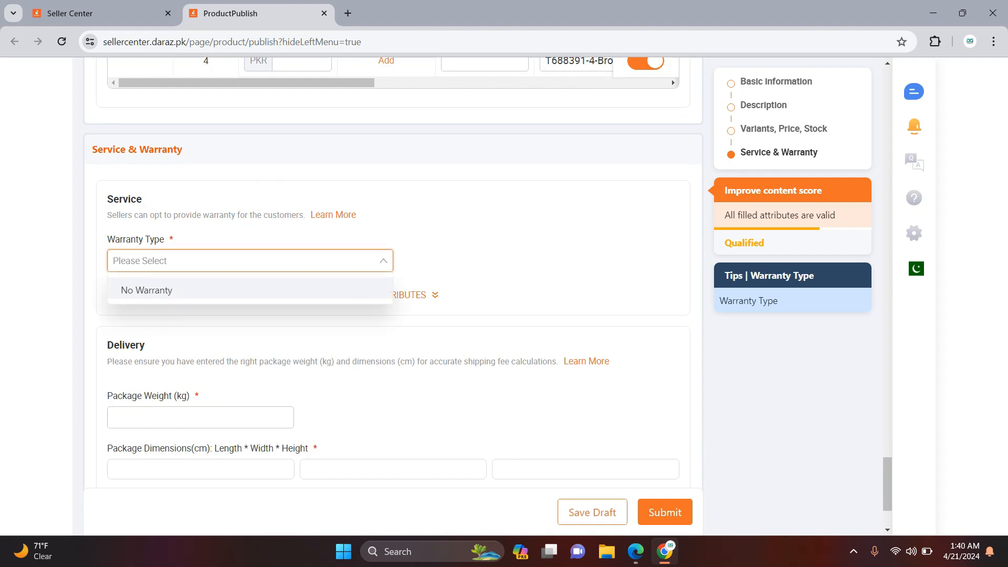
click(147, 290)
click(392, 295)
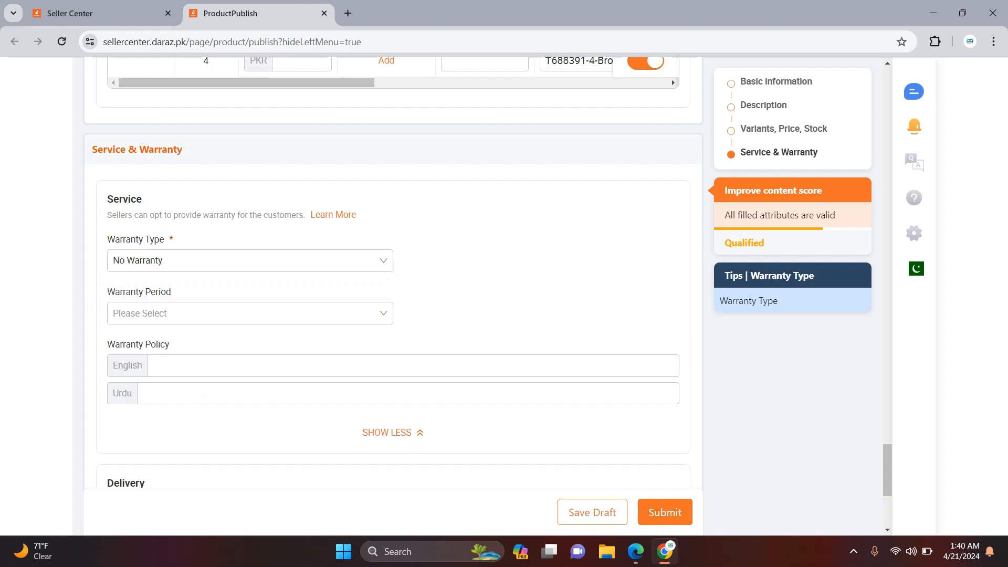
click(250, 313)
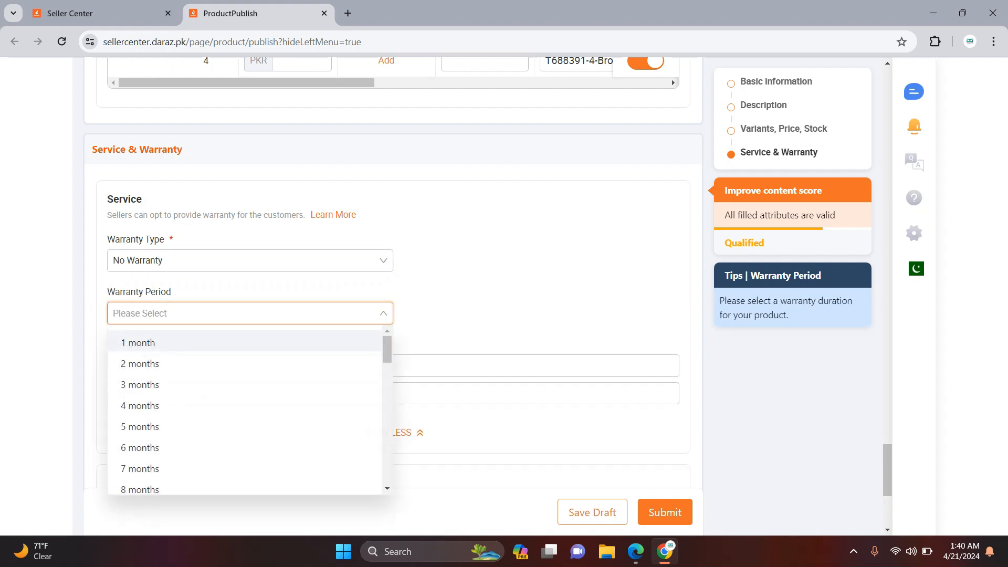
click(462, 262)
scroll(462, 272, down, 3)
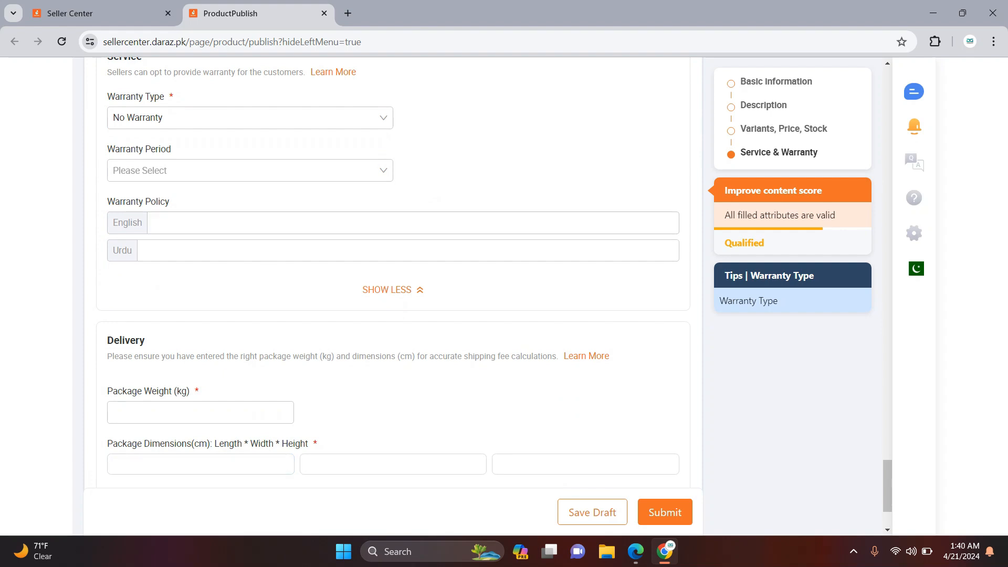
scroll(200, 292, down, 2)
- Enter package weight 1 kg and dimensions 11.00 × 5.00 × 5.00 cm
click(194, 292)
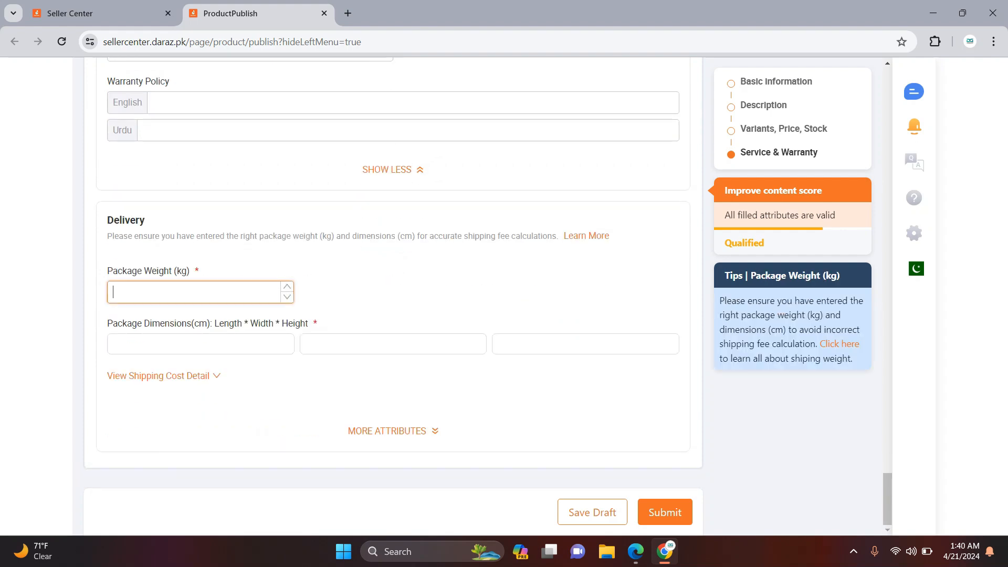
text(0)
key(BackSpace)
key(BackSpace)
key(BackSpace)
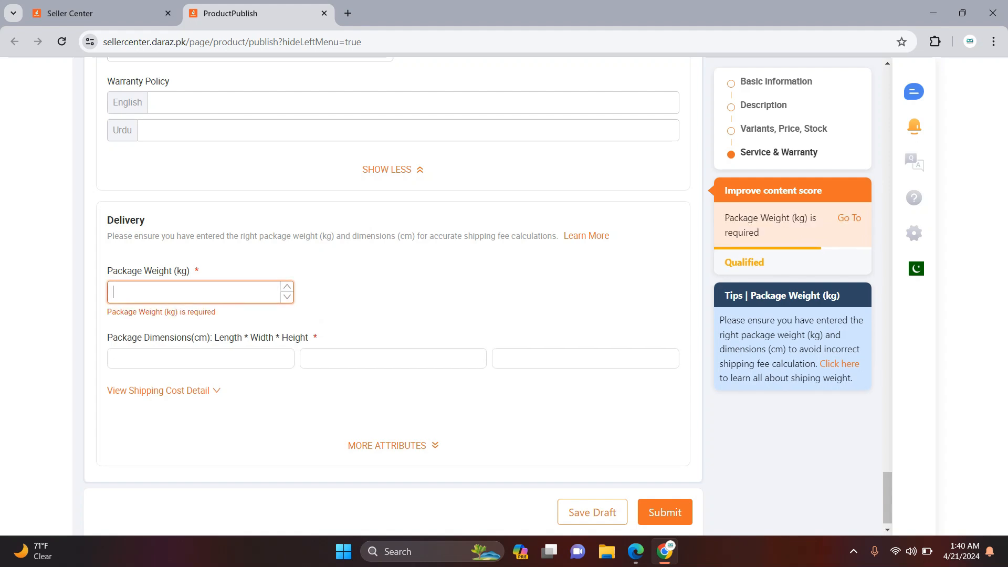
text(1)
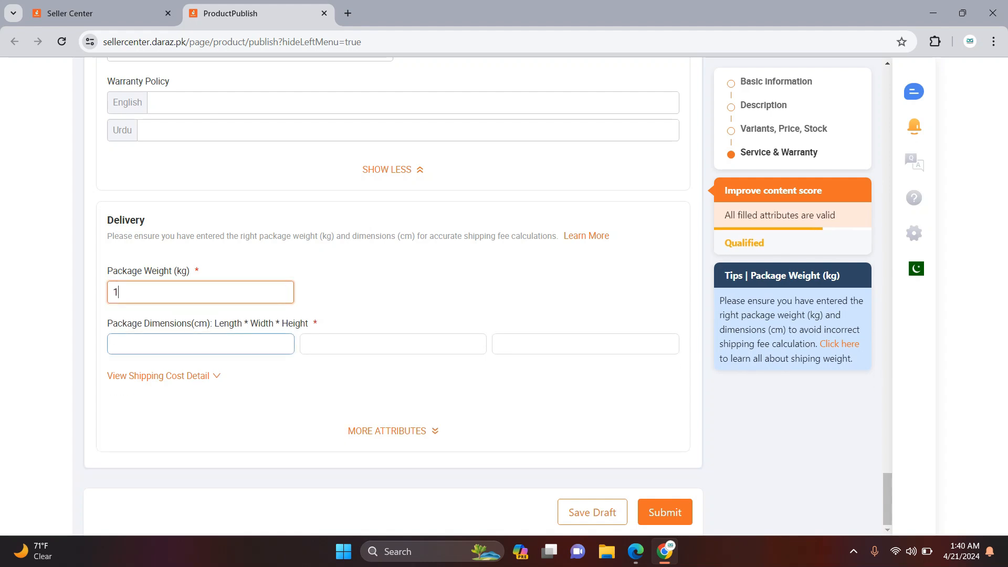
click(193, 344)
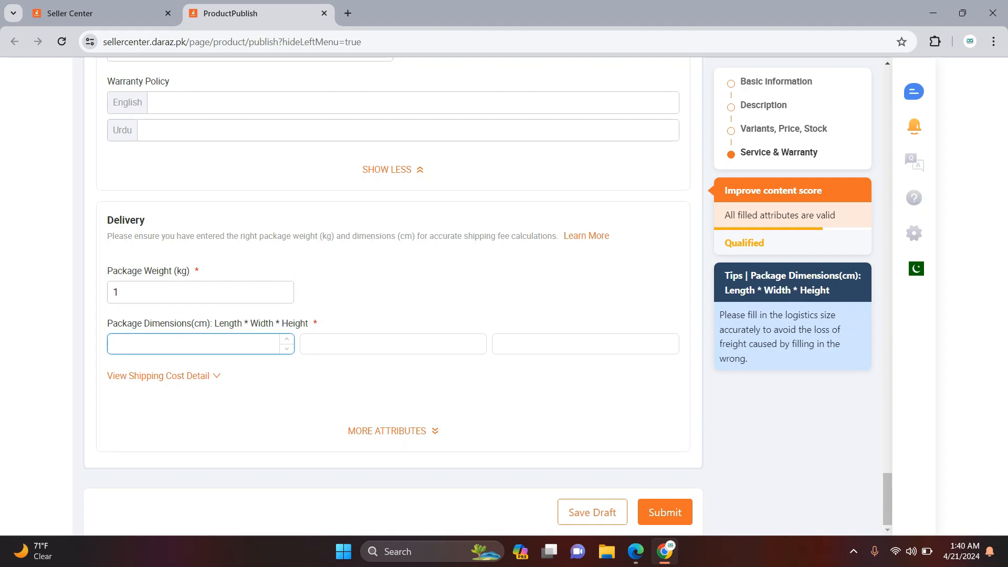
text(11.00)
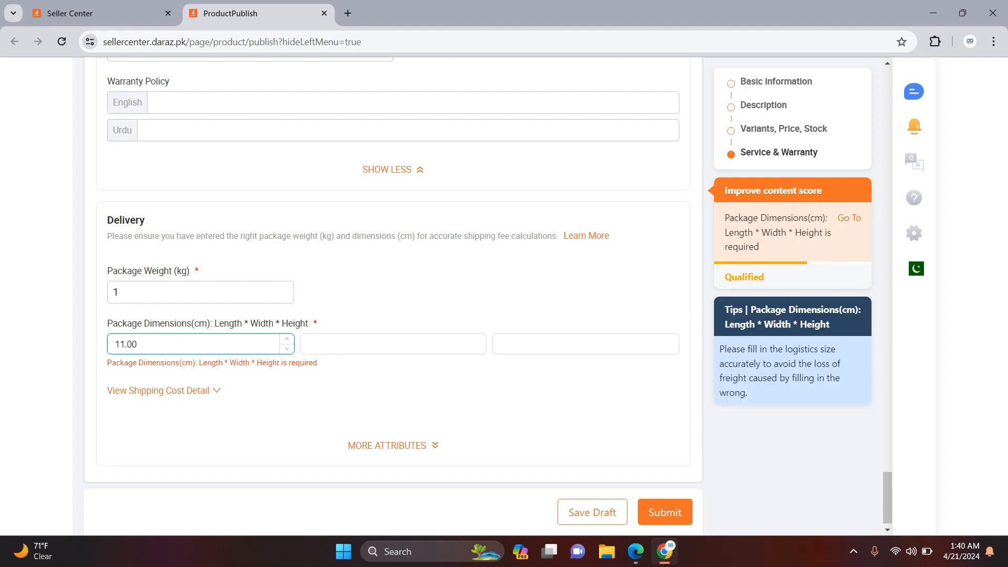
click(367, 345)
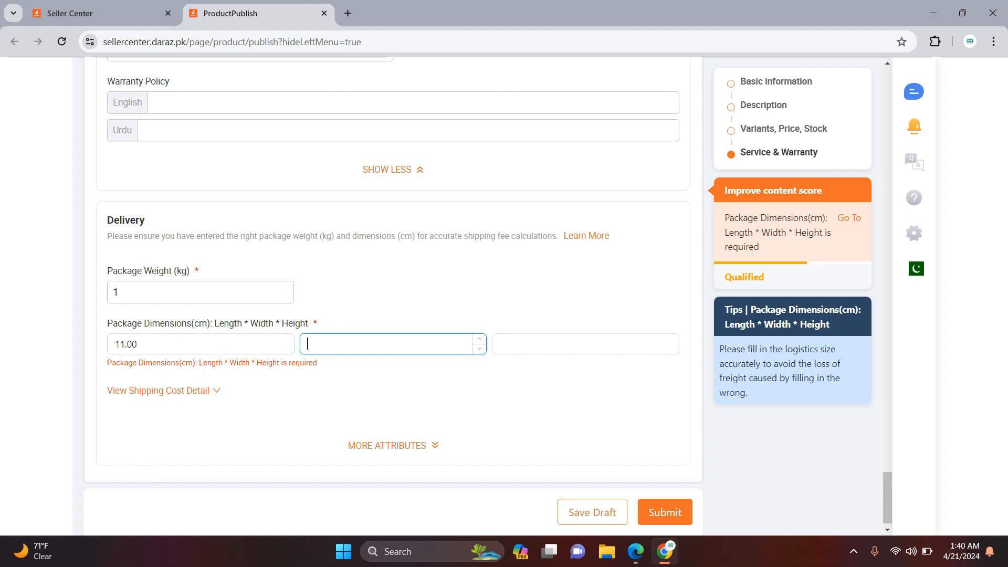
text(5.00)
click(556, 344)
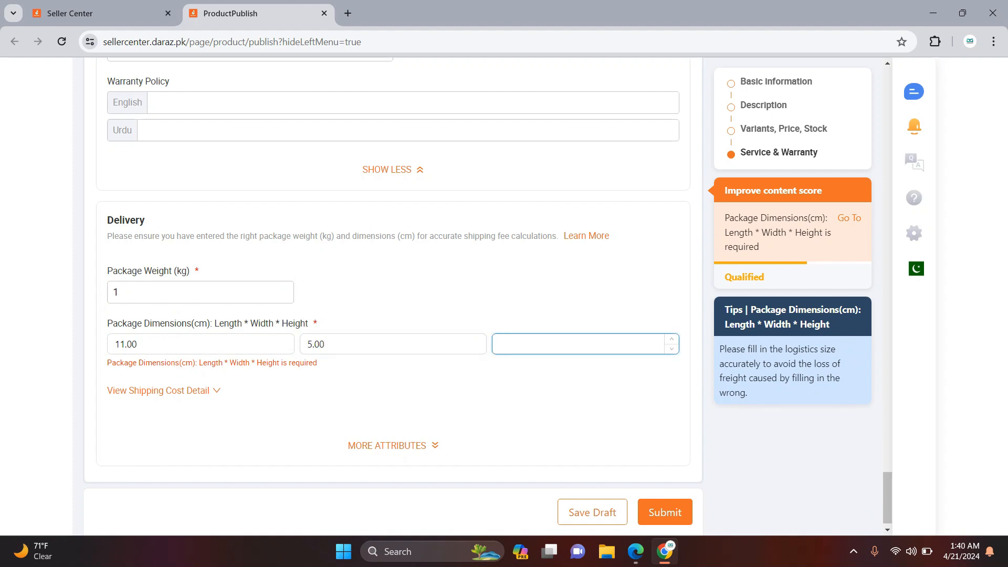
text(5.00)
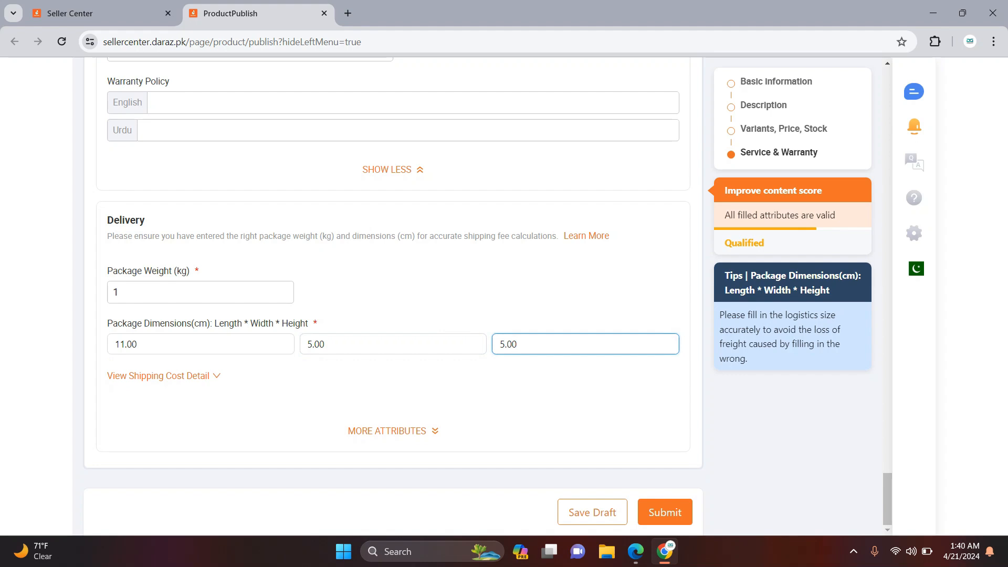
- Mark the product's Dangerous Goods as None under the extra delivery attributes
click(163, 376)
scroll(488, 290, down, 1)
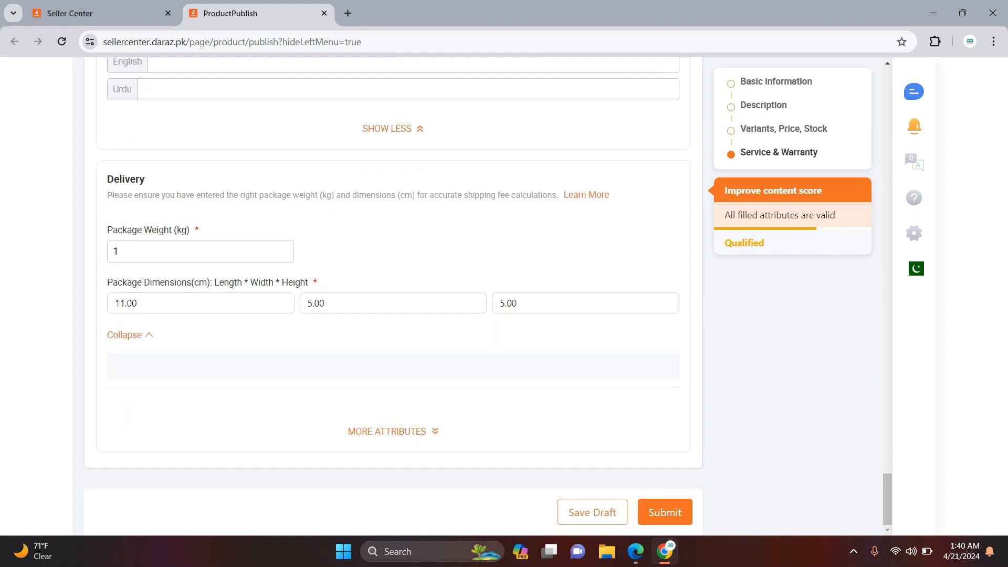
click(393, 431)
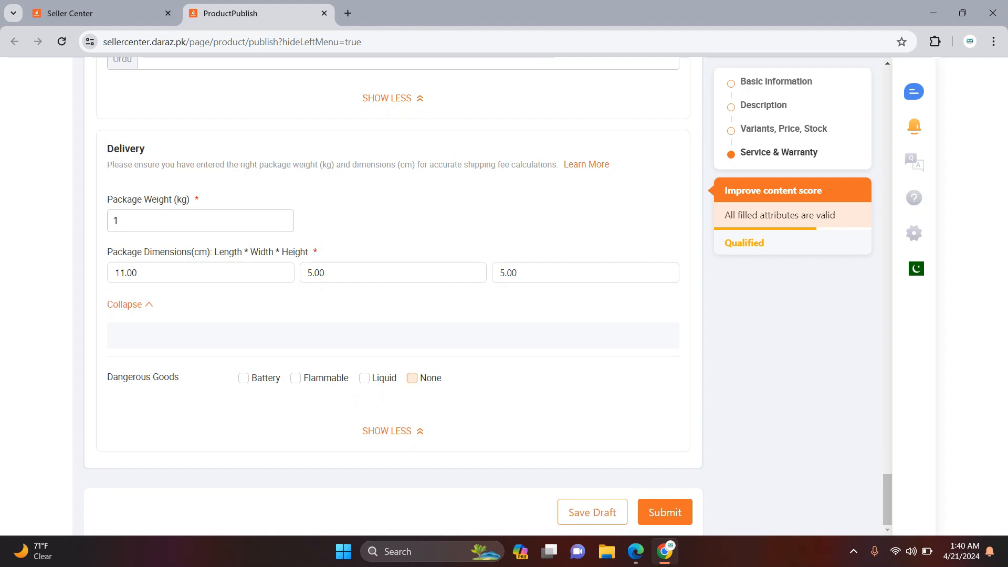
click(412, 378)
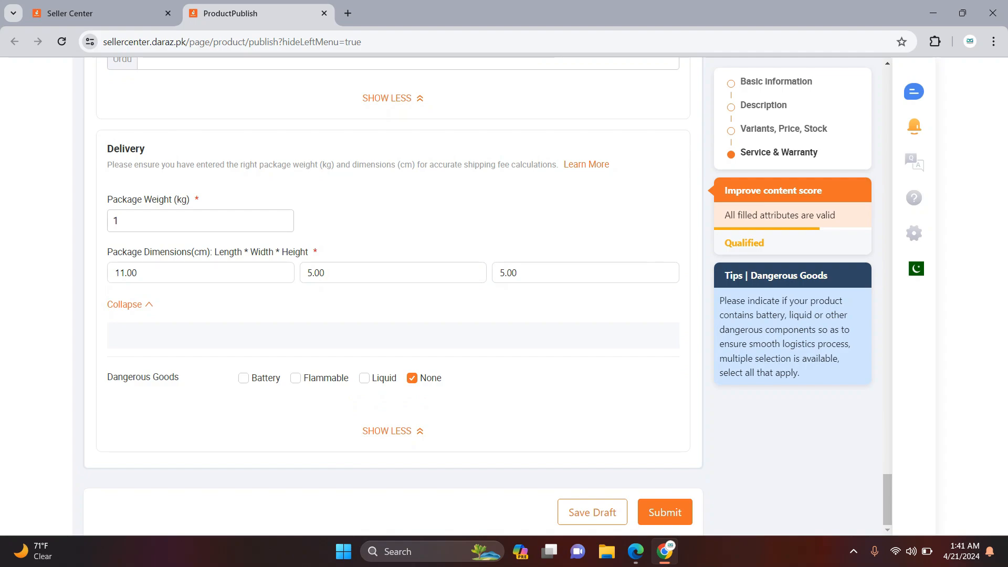
scroll(392, 294, up, 20)
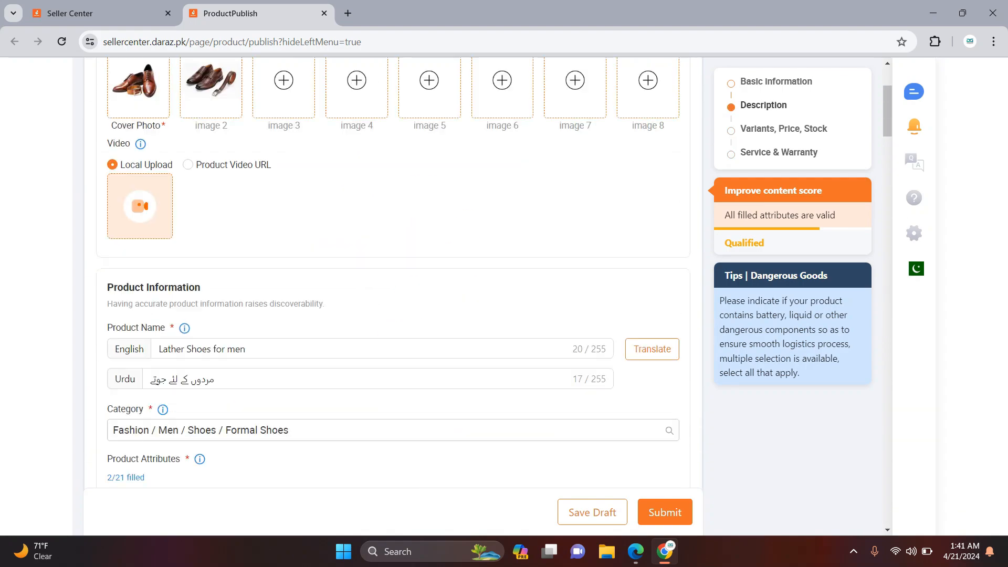
- Apply price 800, special price 799.00 and quantity 8 to both Brown size variants, then submit the listing
scroll(392, 293, down, 20)
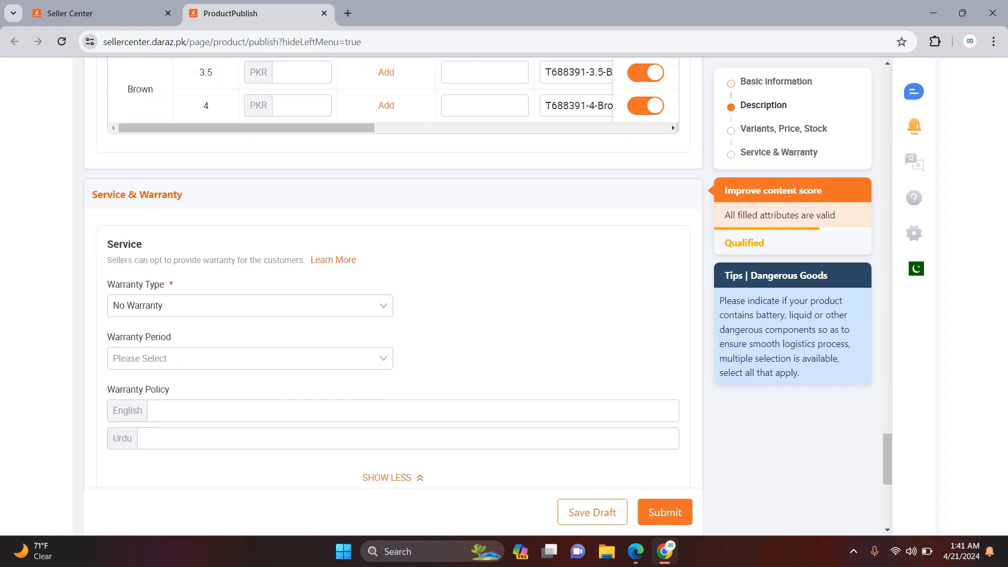
click(665, 512)
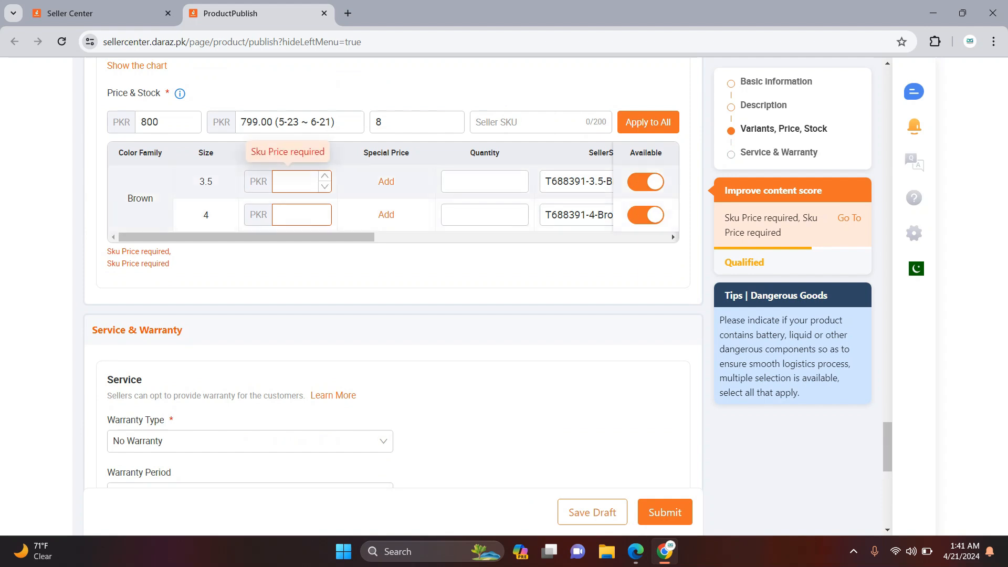
click(648, 122)
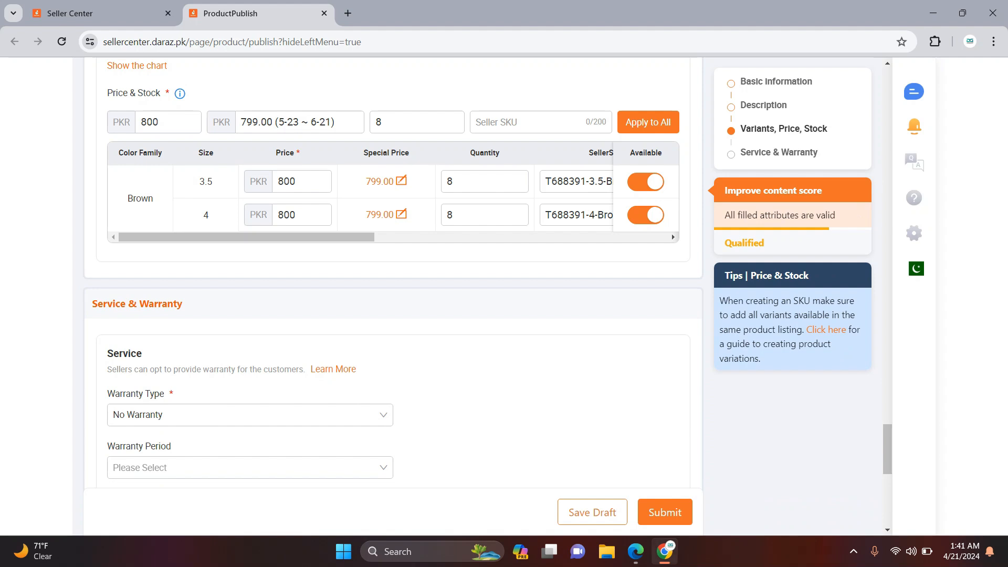
click(665, 511)
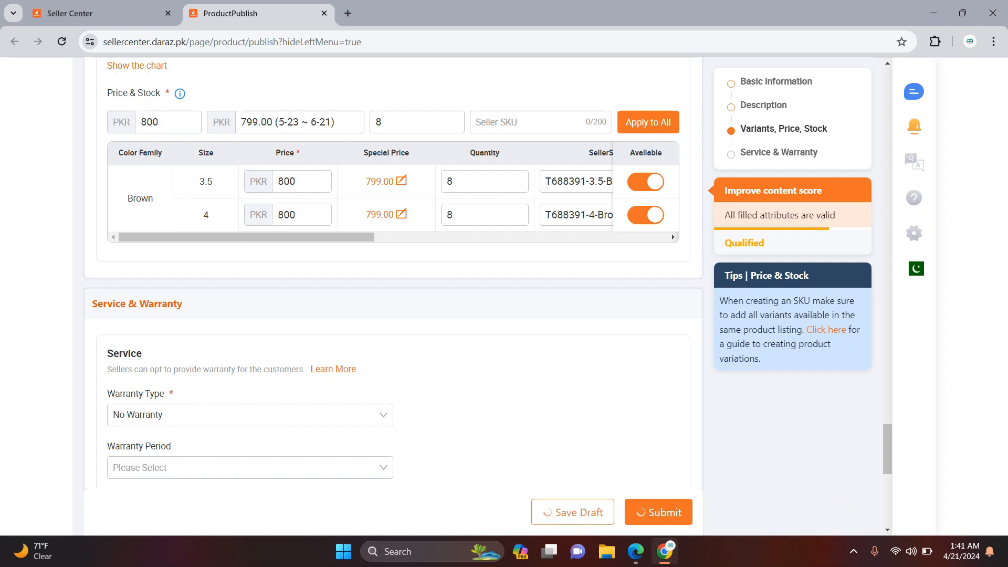